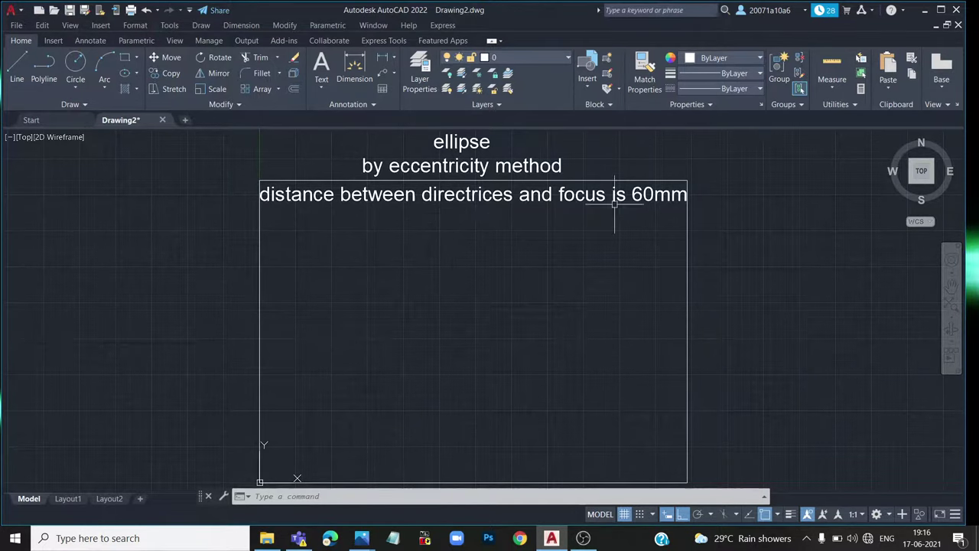
# Draw a vertical line about 320 mm long inside the frame, near its left edge, as the directrix
pyautogui.click(18, 76)
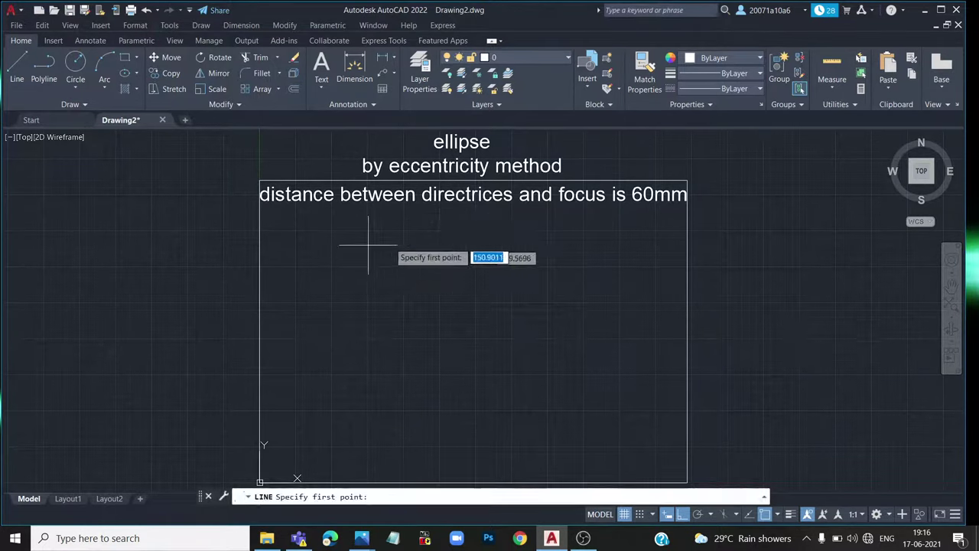
pyautogui.click(308, 226)
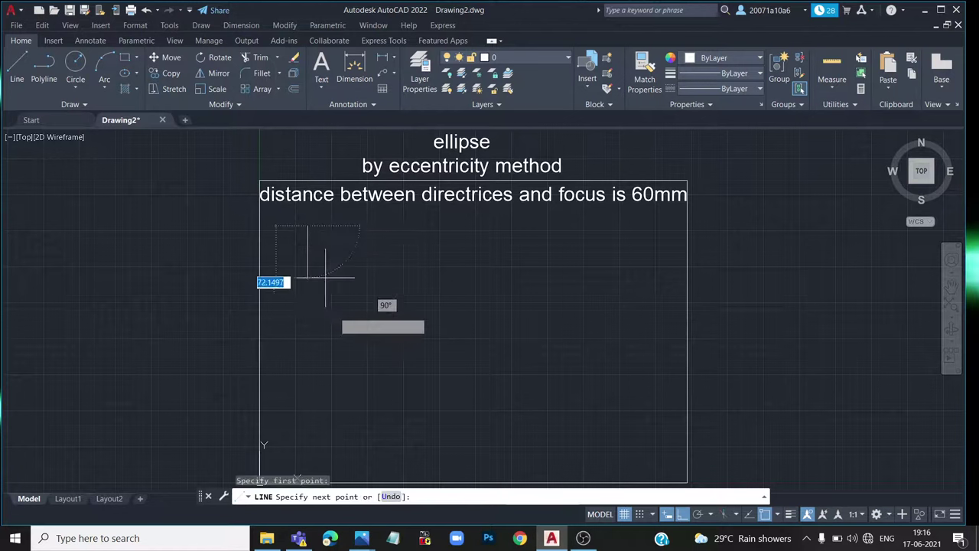
pyautogui.moveTo(338, 402); pyautogui.dragTo(354, 333, button='middle')
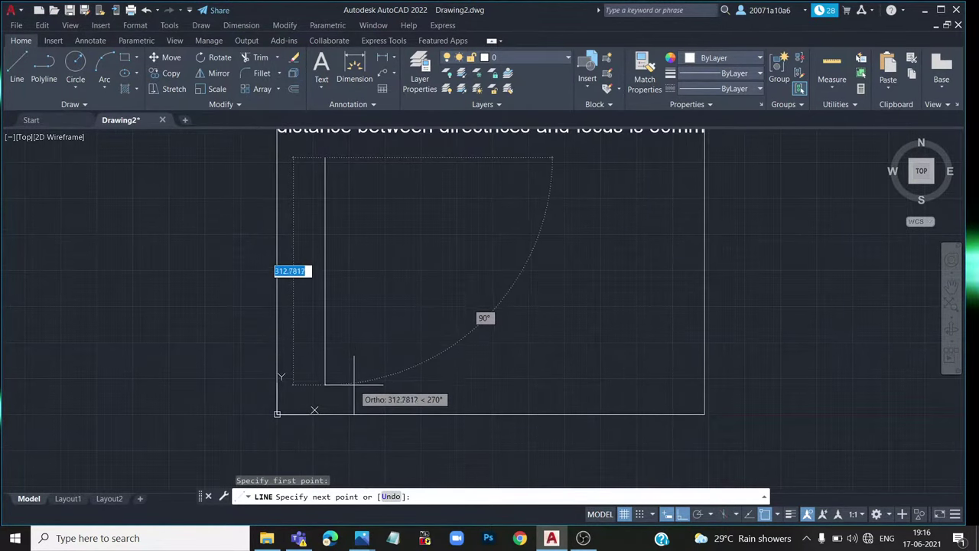
pyautogui.click(351, 390)
pyautogui.press('Return')
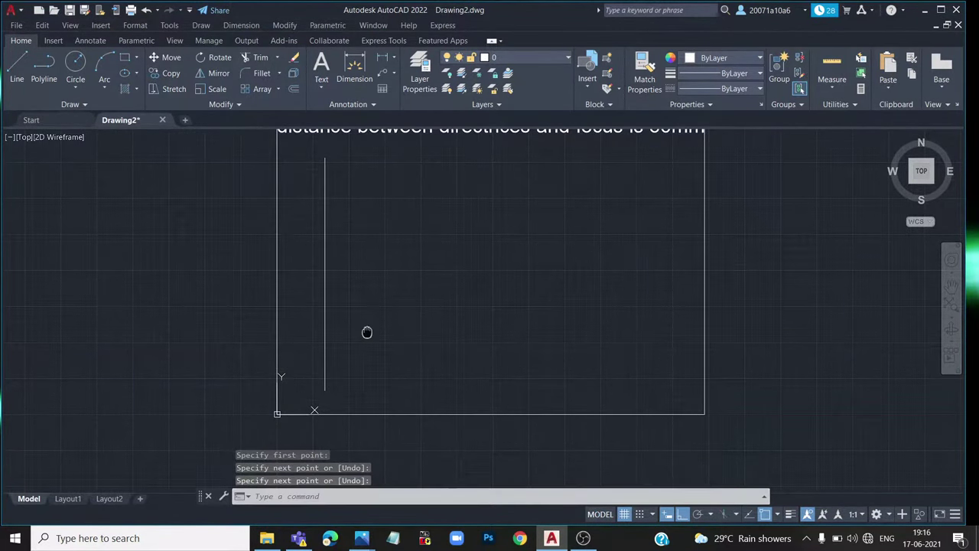
# Draw a horizontal axis line from the directrix's midpoint to just short of the frame's right edge
pyautogui.moveTo(367, 332); pyautogui.dragTo(353, 346, button='middle')
pyautogui.press('Return')
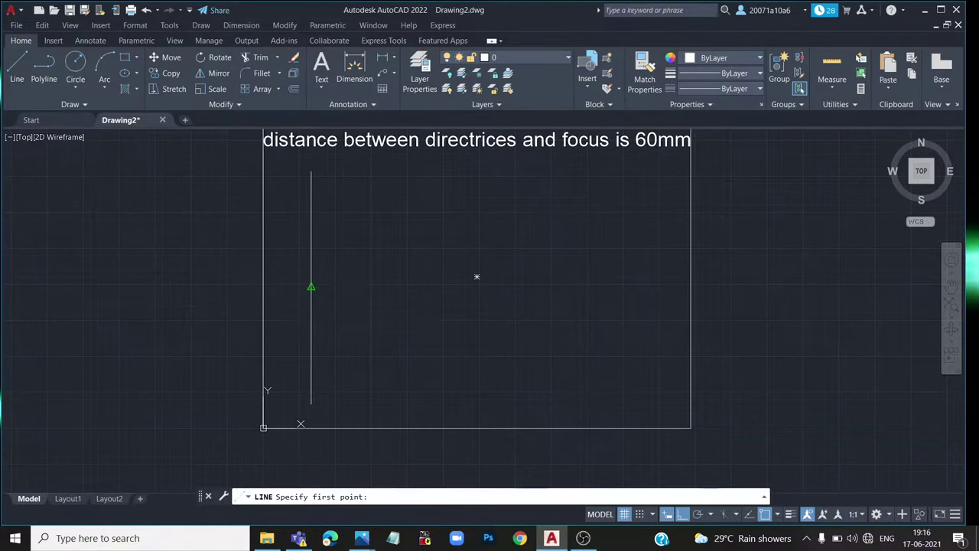
pyautogui.click(312, 287)
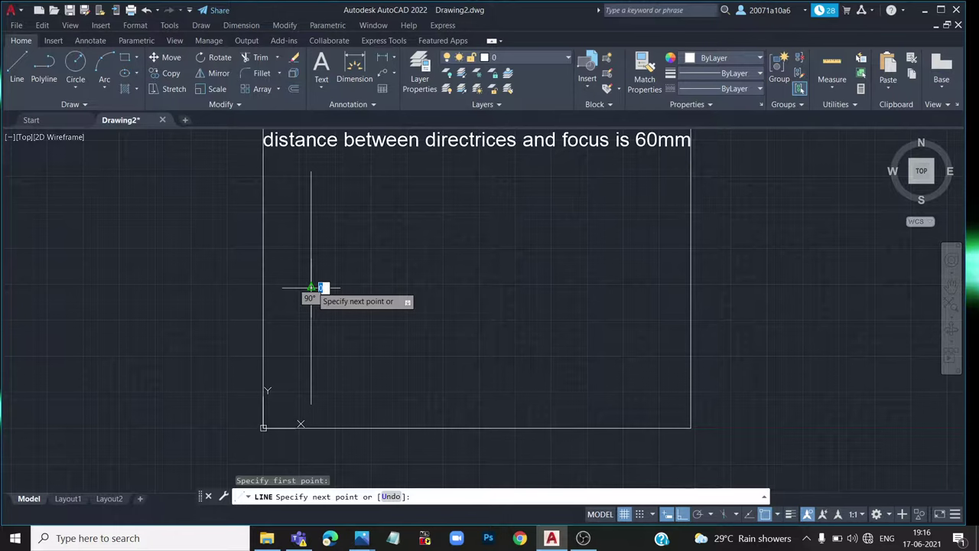
pyautogui.click(651, 287)
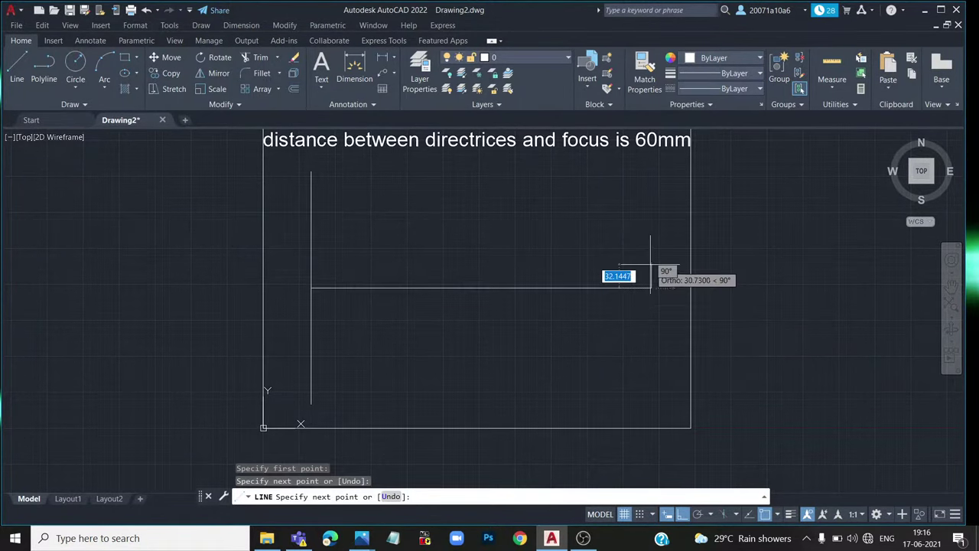
pyautogui.press('Return')
# Draw a 60 mm line along the axis, starting where the axis meets the directrix
pyautogui.moveTo(628, 301); pyautogui.dragTo(625, 333, button='middle')
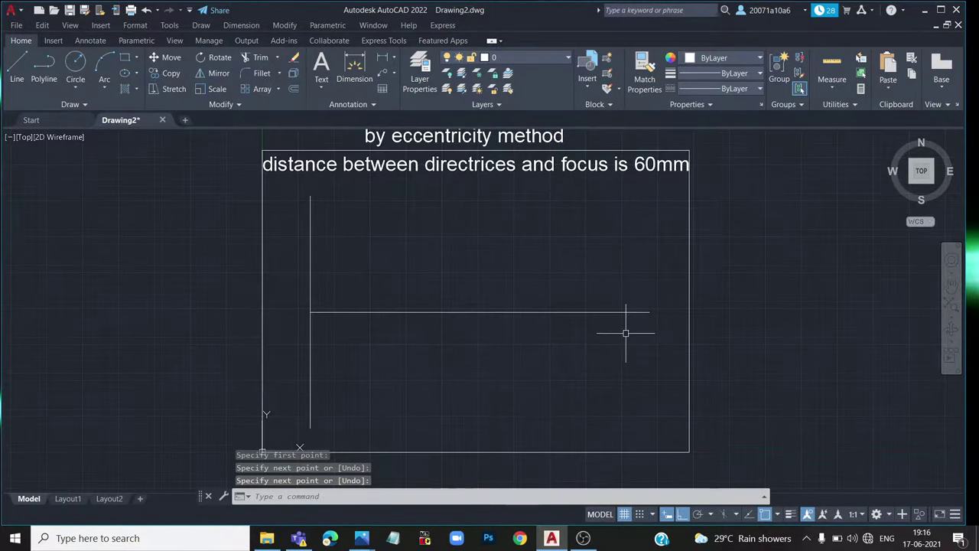
pyautogui.scroll(2, 525, 314)
pyautogui.moveTo(523, 315); pyautogui.dragTo(529, 339, button='middle')
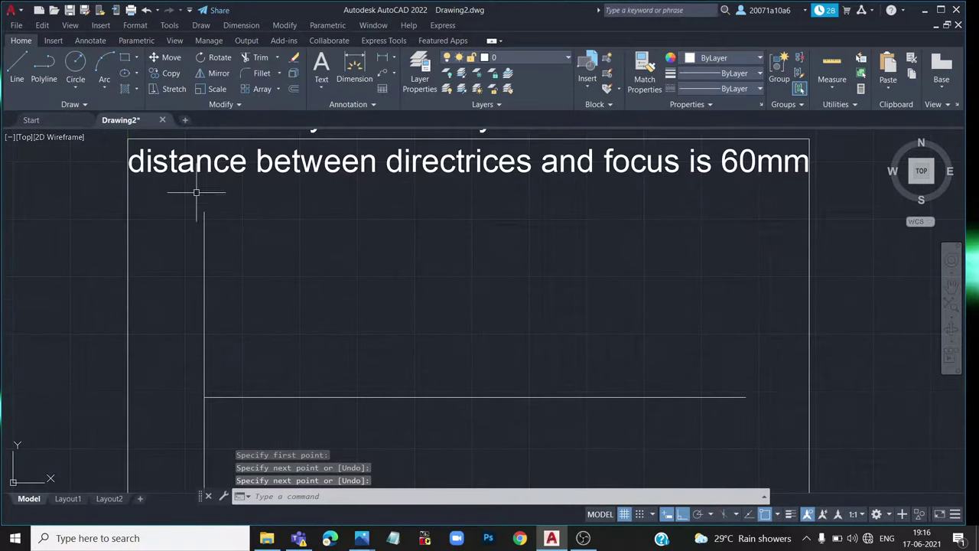
pyautogui.click(19, 76)
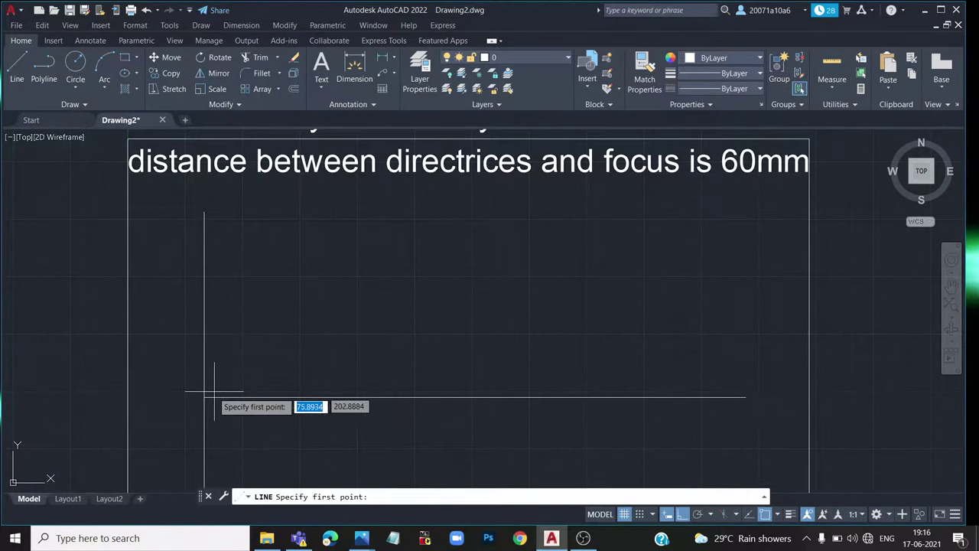
pyautogui.click(204, 396)
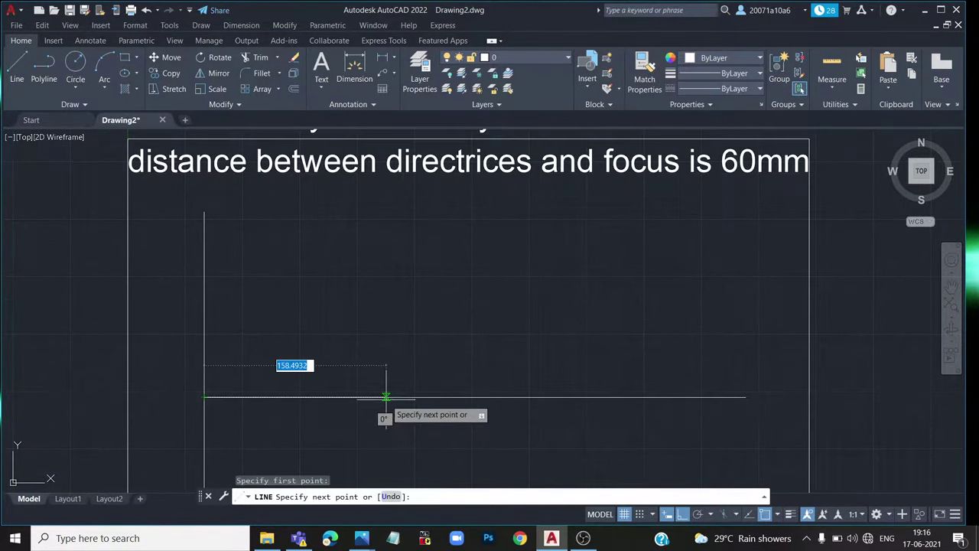
pyautogui.write('60')
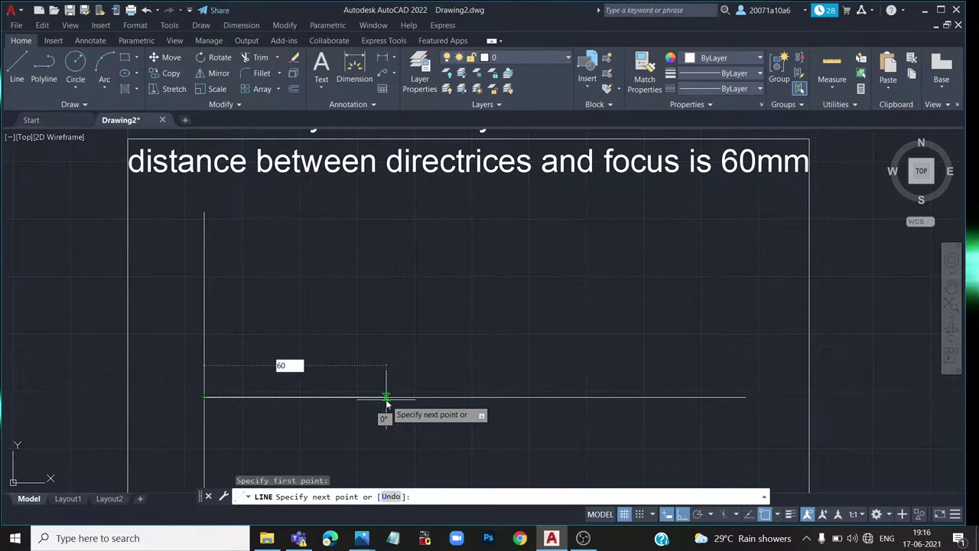
pyautogui.press('Return')
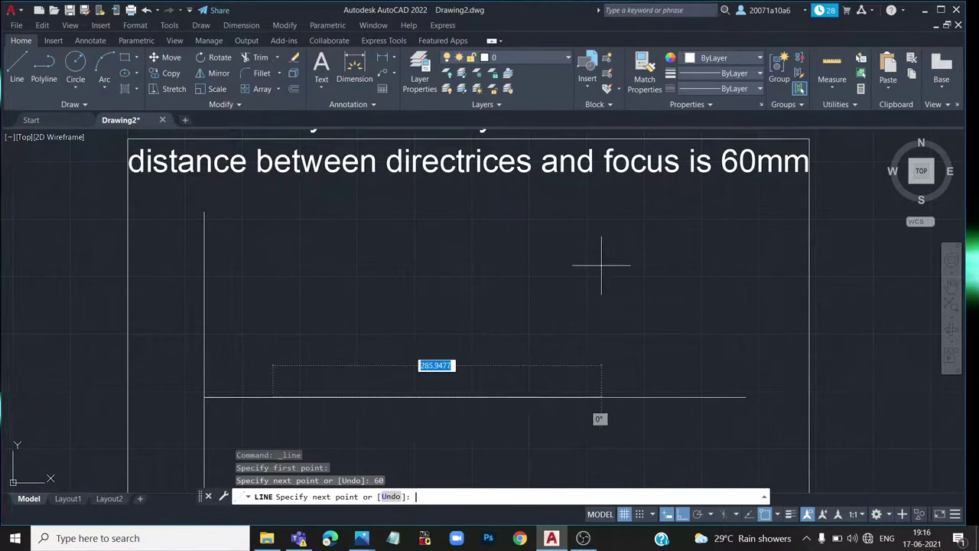
pyautogui.press('Return')
# Place a point at the free end of the 60 mm line to mark the focus
pyautogui.scroll(3, 254, 393)
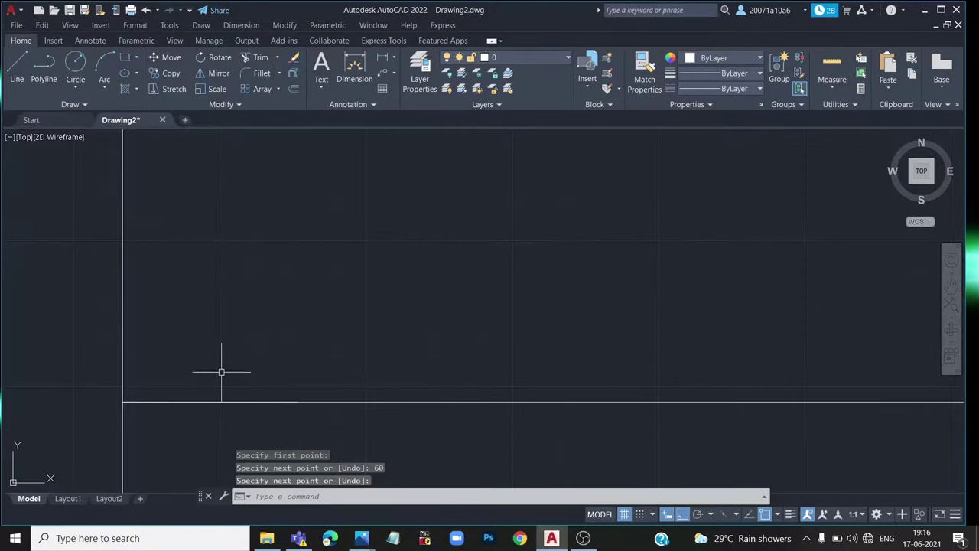
pyautogui.scroll(-3, 222, 364)
pyautogui.scroll(3, 230, 356)
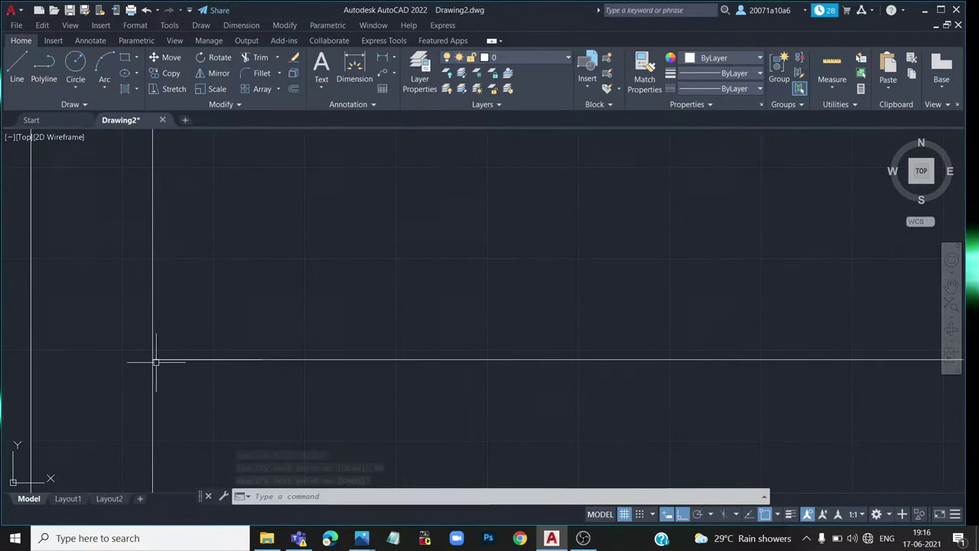
pyautogui.scroll(2, 155, 361)
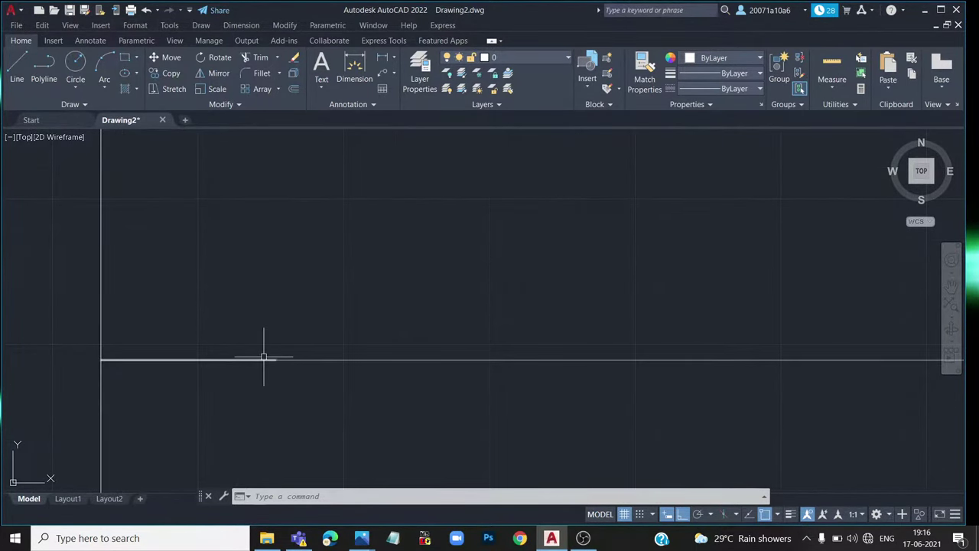
pyautogui.click(78, 107)
pyautogui.click(76, 120)
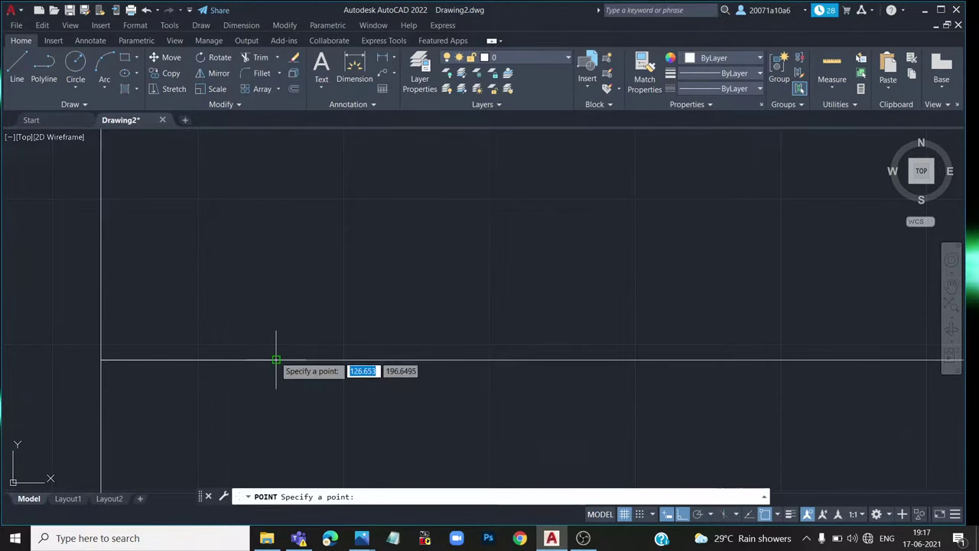
pyautogui.click(280, 360)
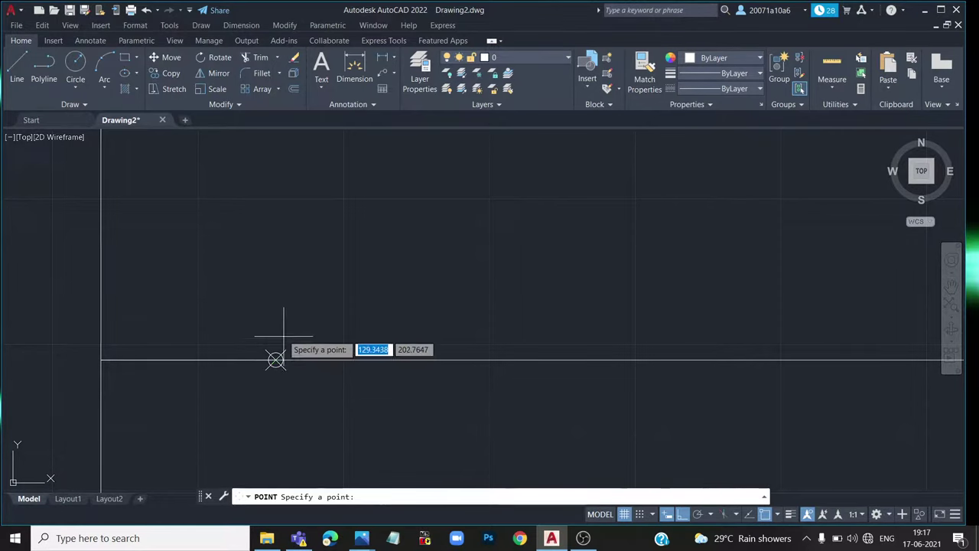
# Add the multiline text "f" just below the focus point with a text height of 5
pyautogui.click(320, 67)
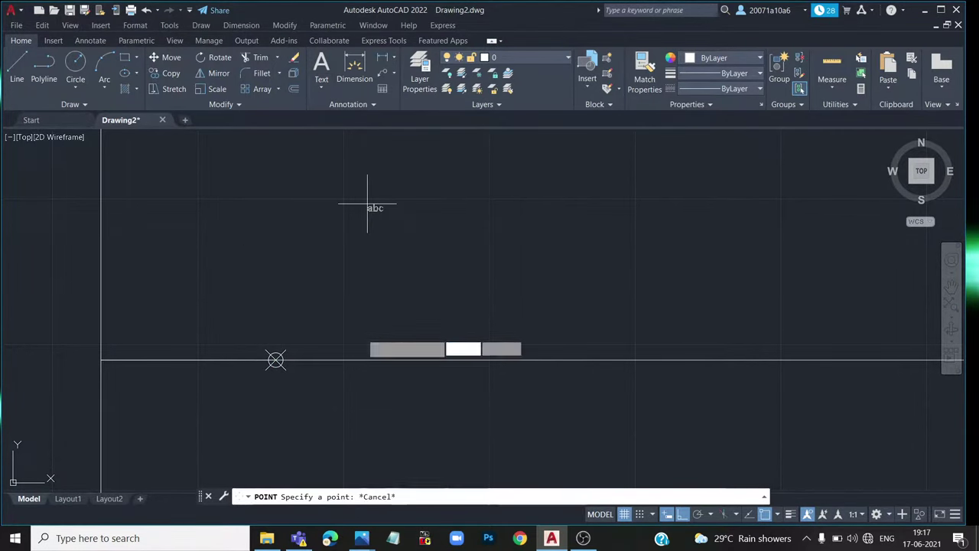
pyautogui.click(264, 378)
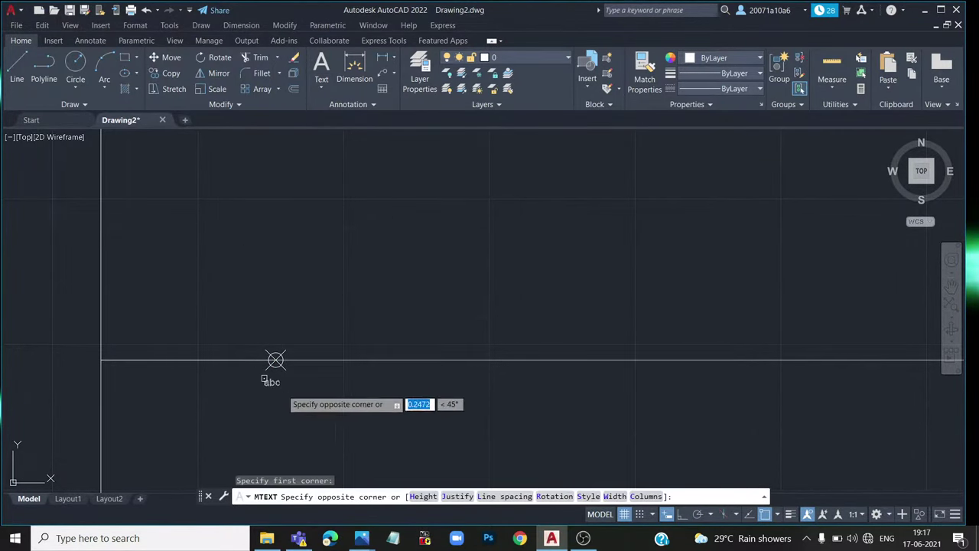
pyautogui.click(304, 406)
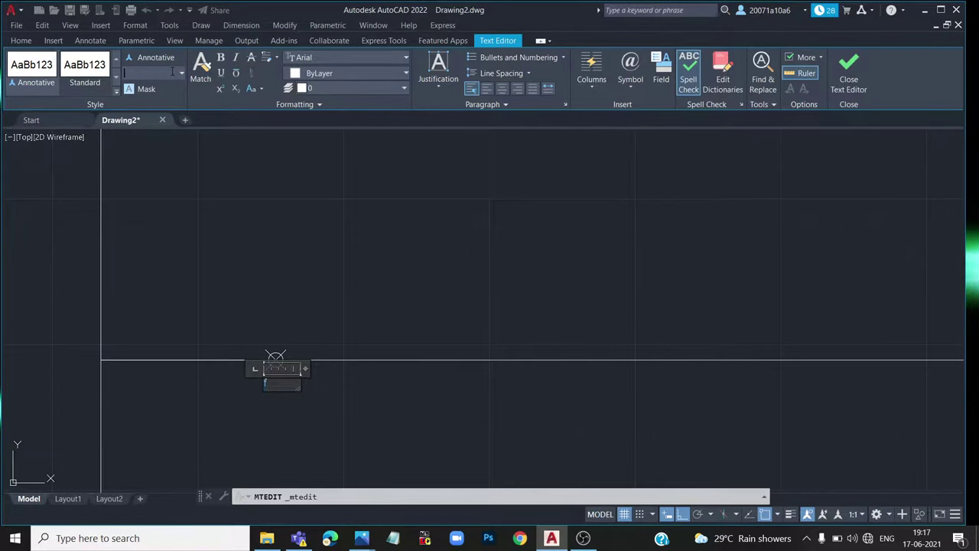
pyautogui.press('Return')
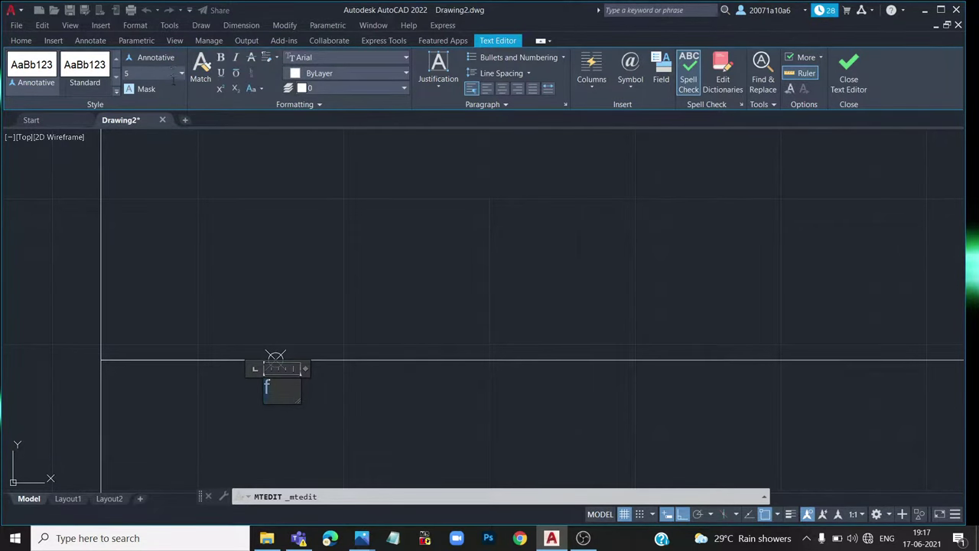
pyautogui.click(208, 409)
pyautogui.scroll(1, 192, 346)
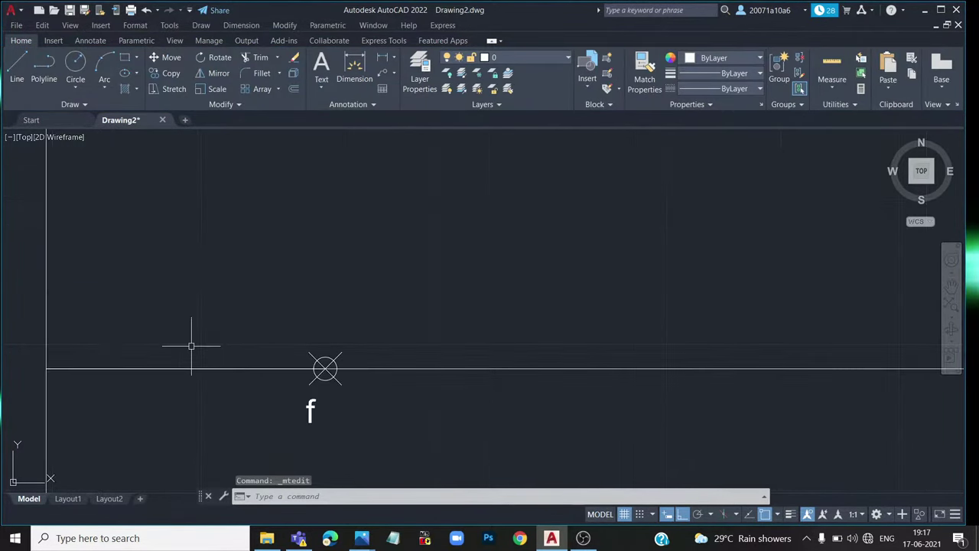
# Copy the "f" label to the left of the directrix, just below the axis, and change the copy's text to "d"
pyautogui.moveTo(191, 346); pyautogui.dragTo(278, 321, button='middle')
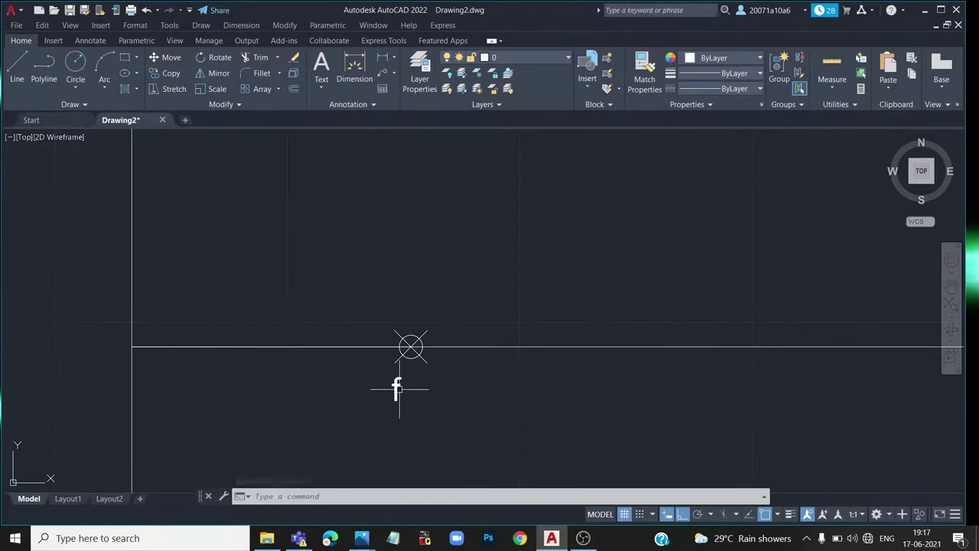
pyautogui.click(399, 389)
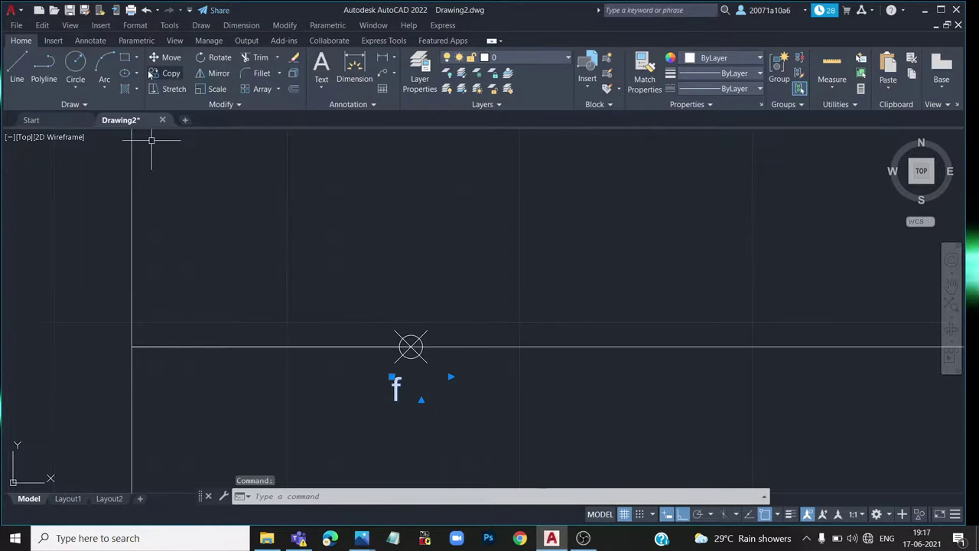
pyautogui.click(153, 73)
pyautogui.click(369, 390)
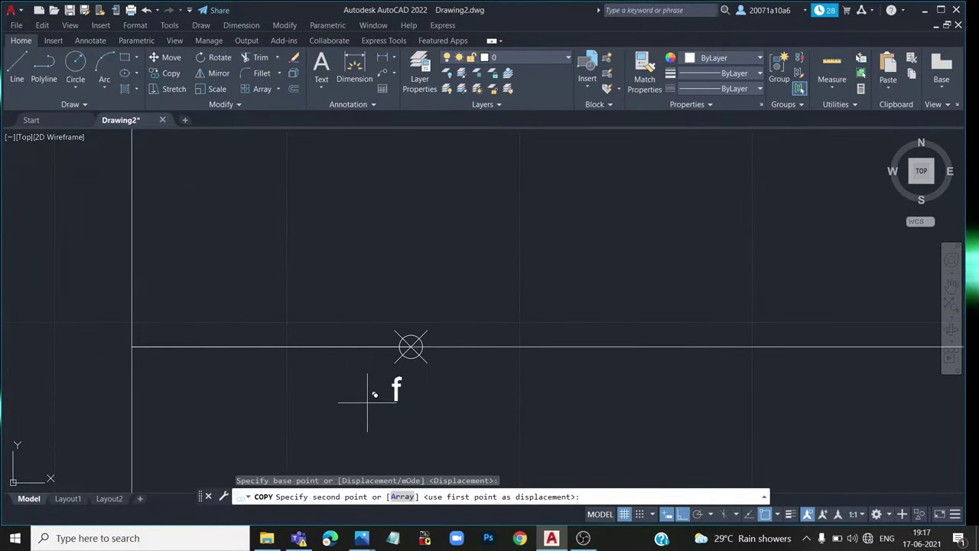
pyautogui.click(95, 379)
pyautogui.press('Escape')
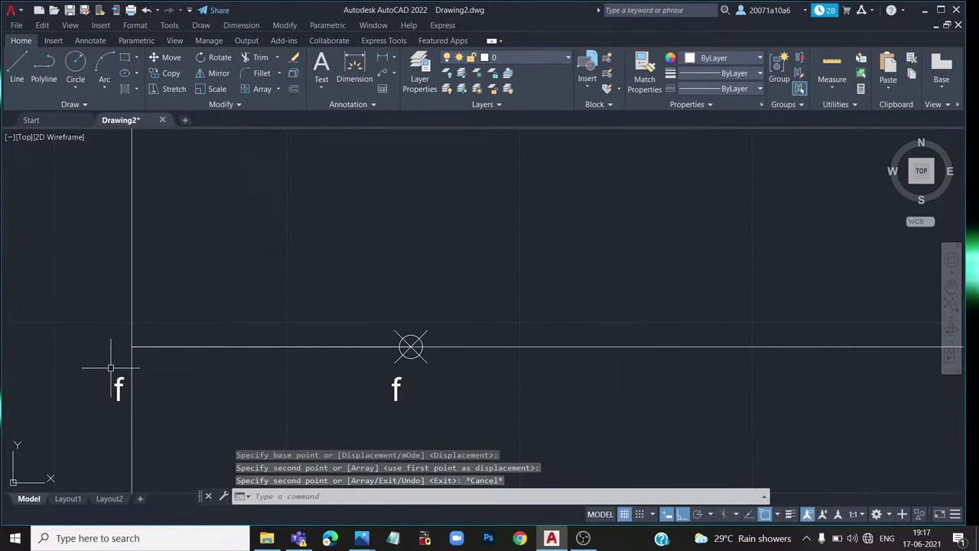
pyautogui.doubleClick(118, 386)
pyautogui.write('d')
pyautogui.click(184, 374)
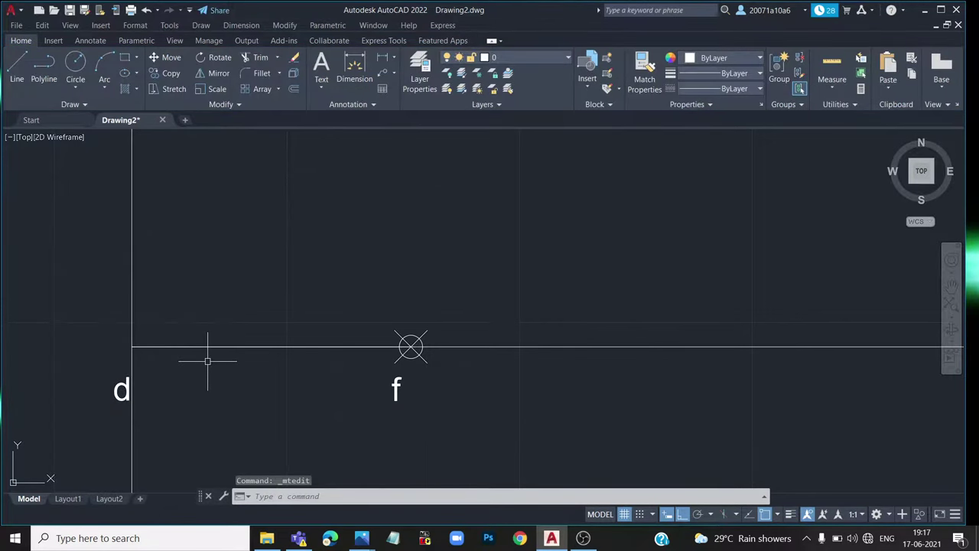
# Divide the 60 mm line between the directrix and the focus into 5 segments
pyautogui.click(271, 347)
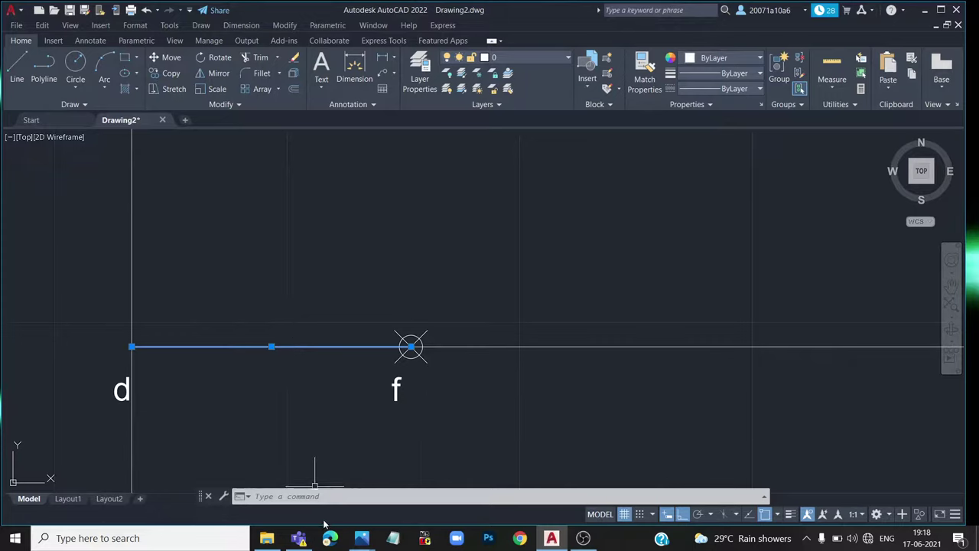
pyautogui.click(319, 496)
pyautogui.write('d')
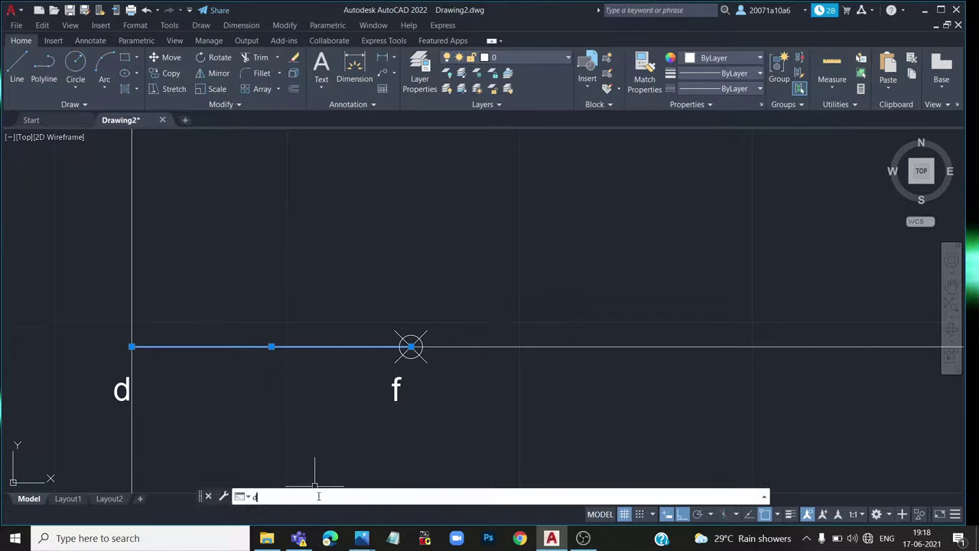
pyautogui.write('ivi')
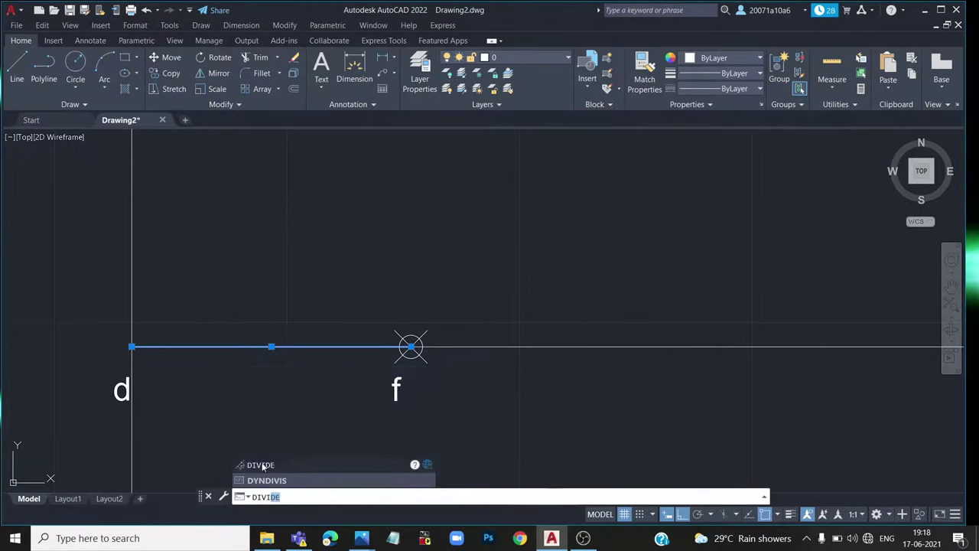
pyautogui.click(262, 465)
pyautogui.click(253, 347)
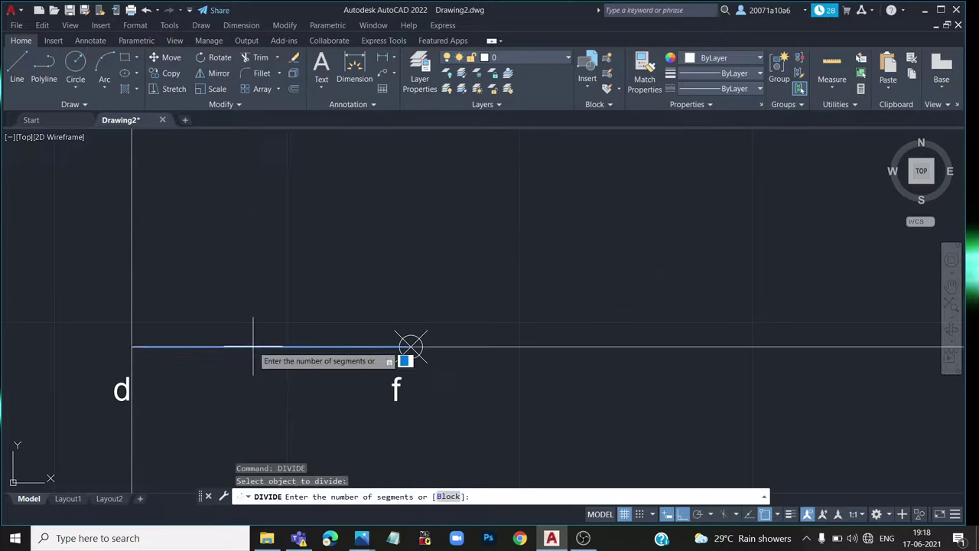
pyautogui.press('Return')
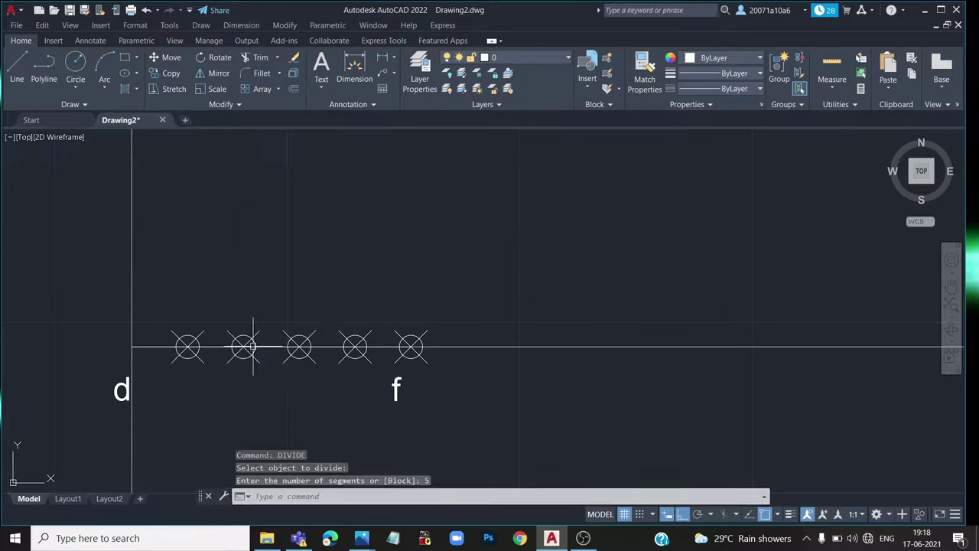
pyautogui.scroll(2, 317, 347)
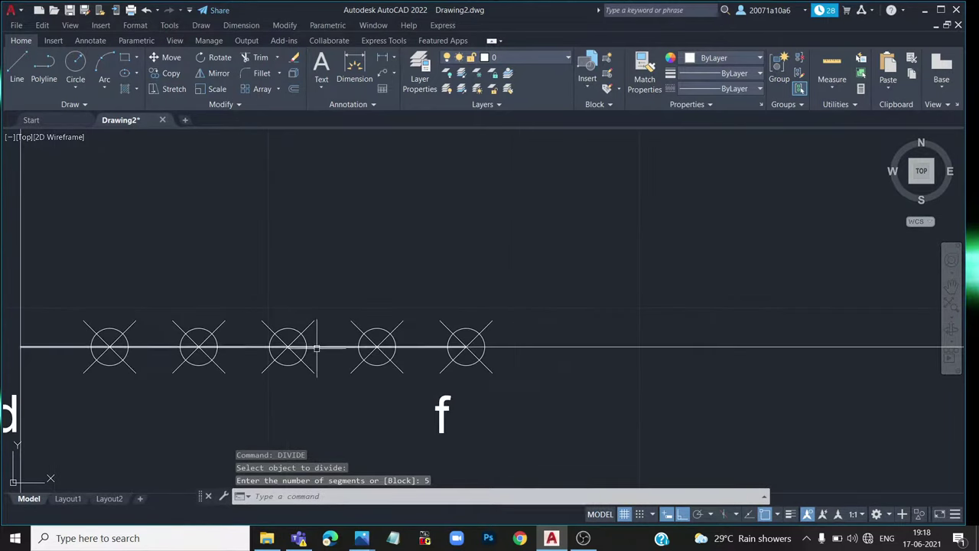
pyautogui.moveTo(316, 347); pyautogui.dragTo(322, 338, button='middle')
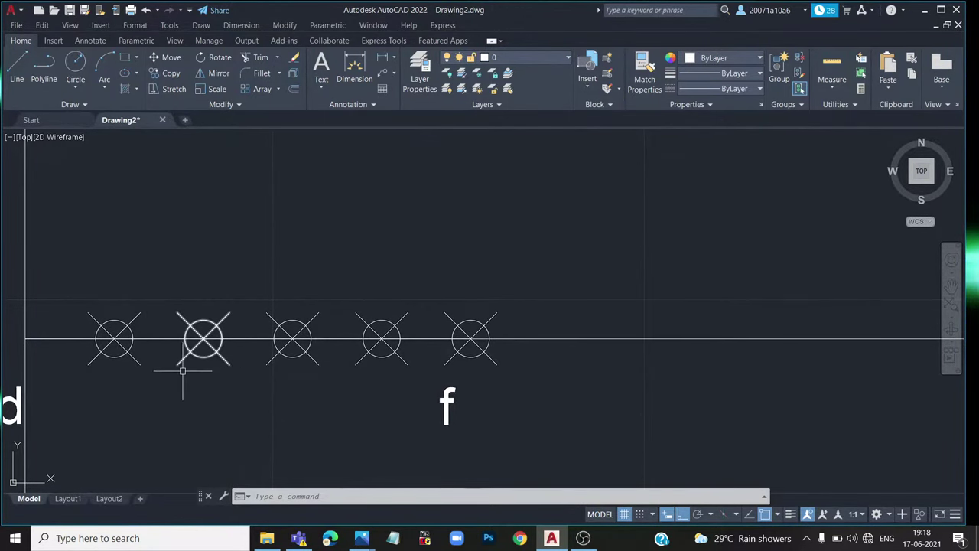
# Copy the "f" label horizontally to just below the third division point from the directrix
pyautogui.scroll(-2, 253, 381)
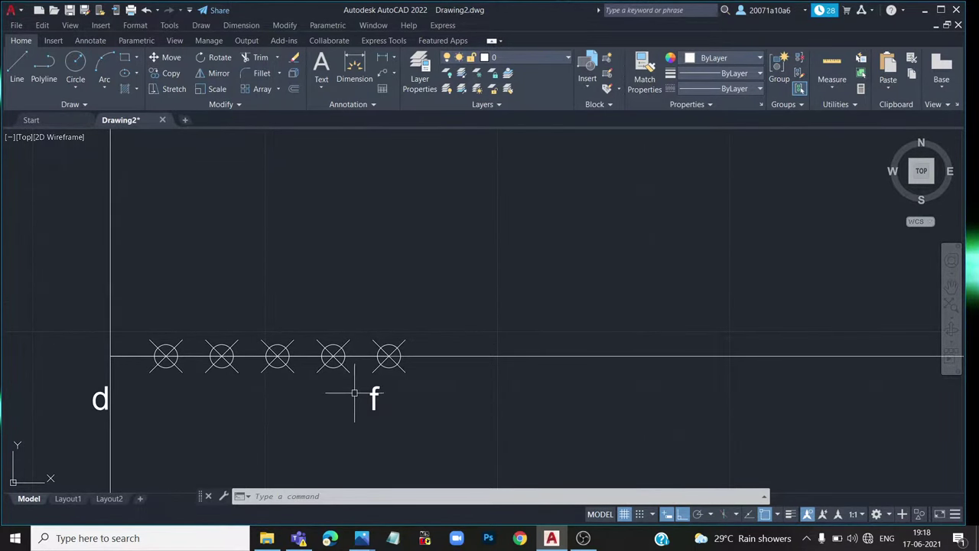
pyautogui.scroll(2, 146, 396)
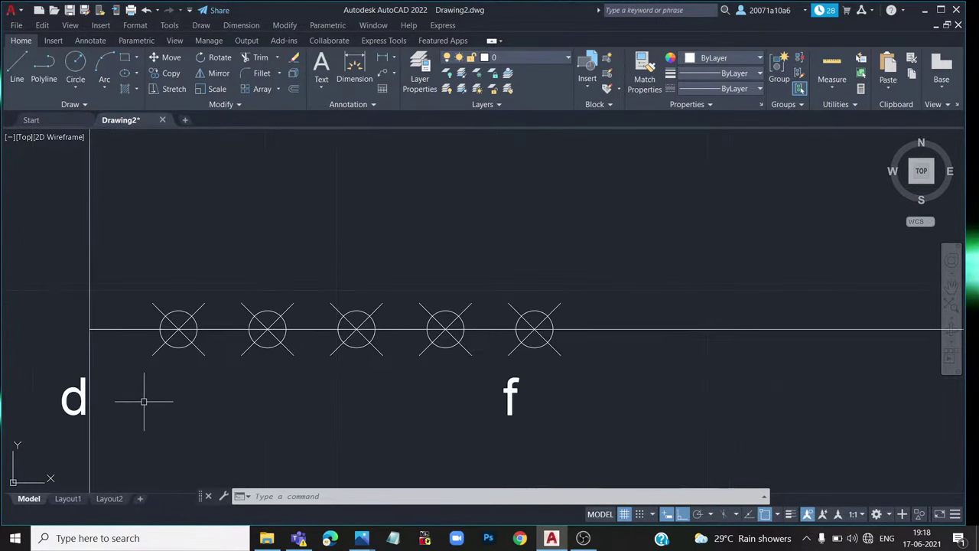
pyautogui.moveTo(164, 393); pyautogui.dragTo(203, 382, button='middle')
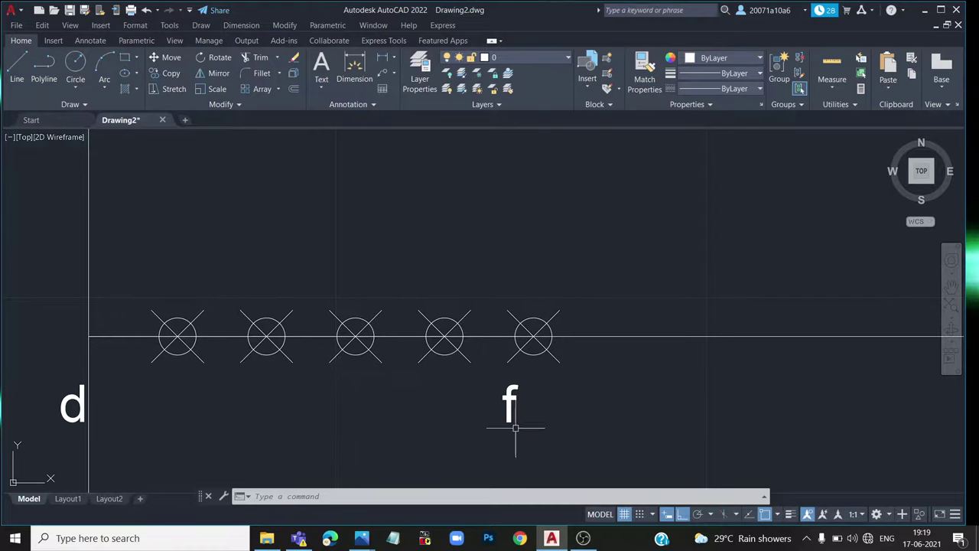
pyautogui.click(506, 410)
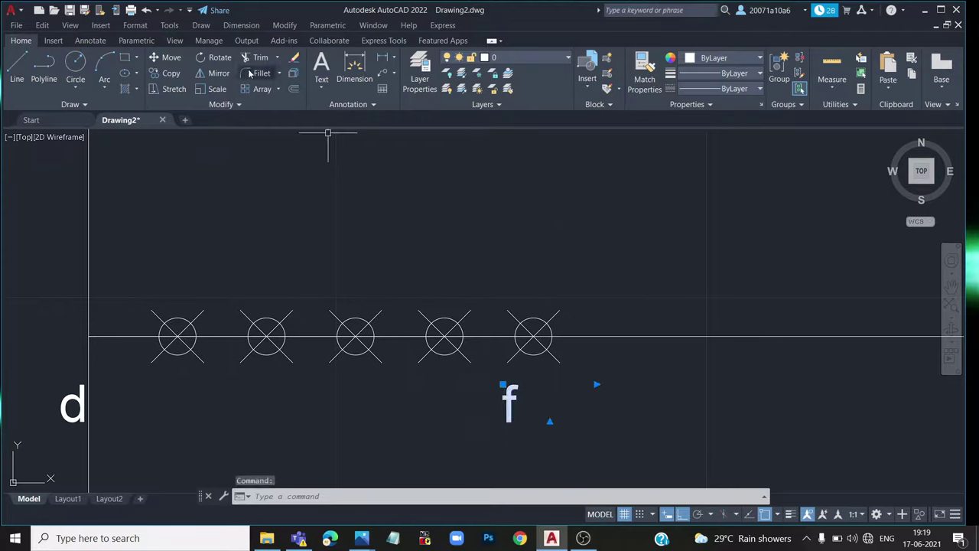
pyautogui.click(165, 72)
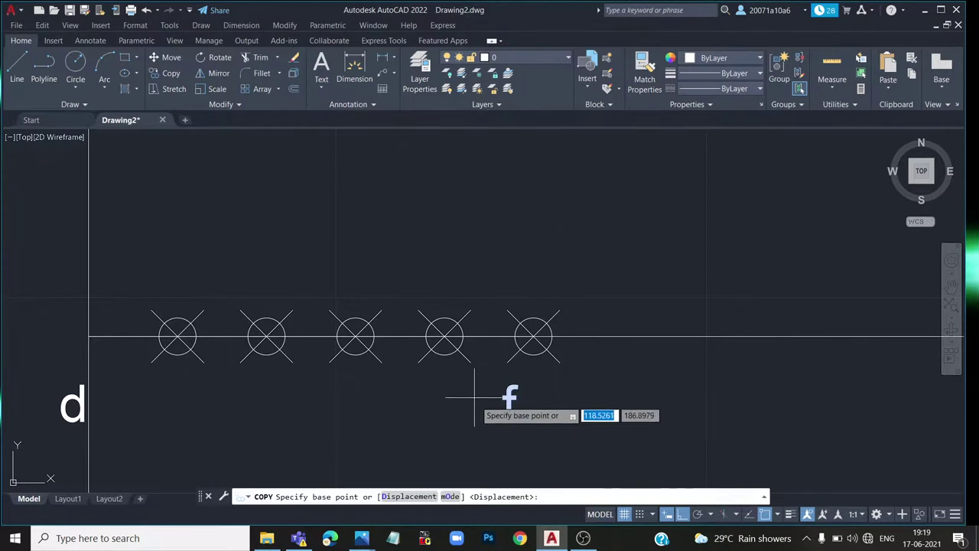
pyautogui.click(479, 403)
pyautogui.click(328, 413)
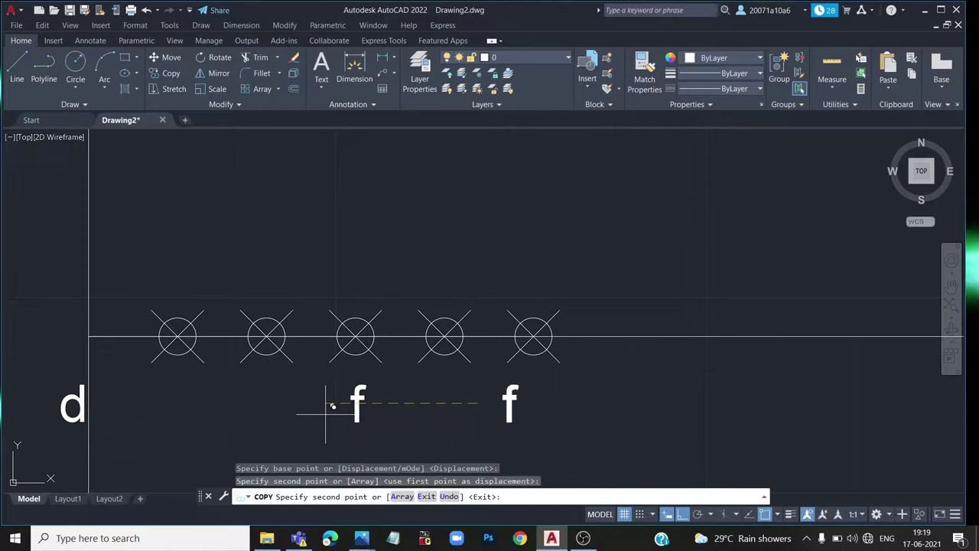
pyautogui.press('Escape')
# Change the text of the copied label below the third division point to "v1"
pyautogui.click(359, 404)
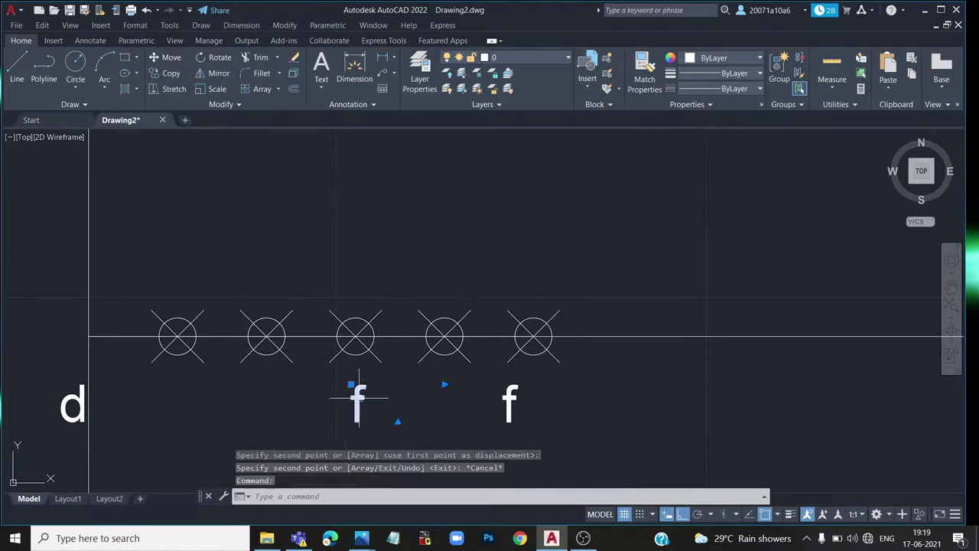
pyautogui.doubleClick(360, 404)
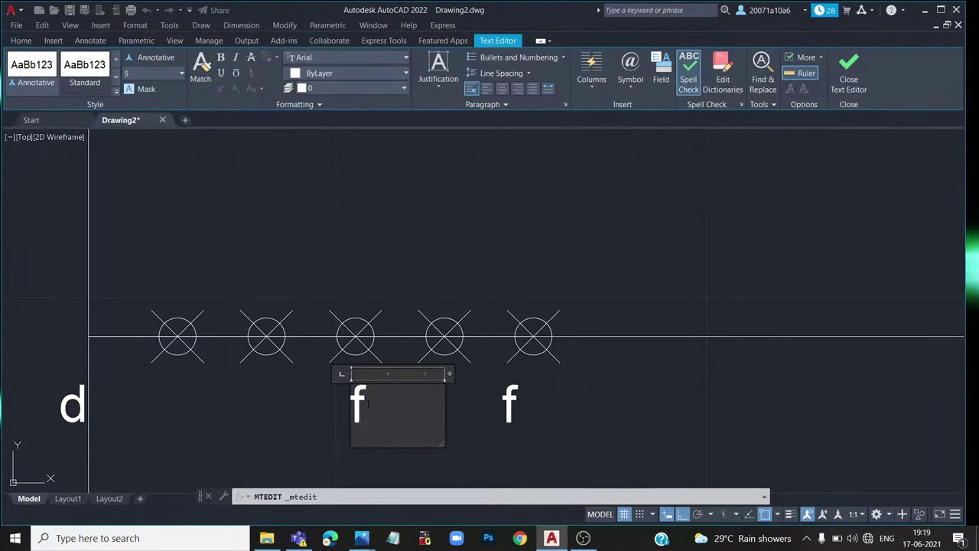
pyautogui.write('v1')
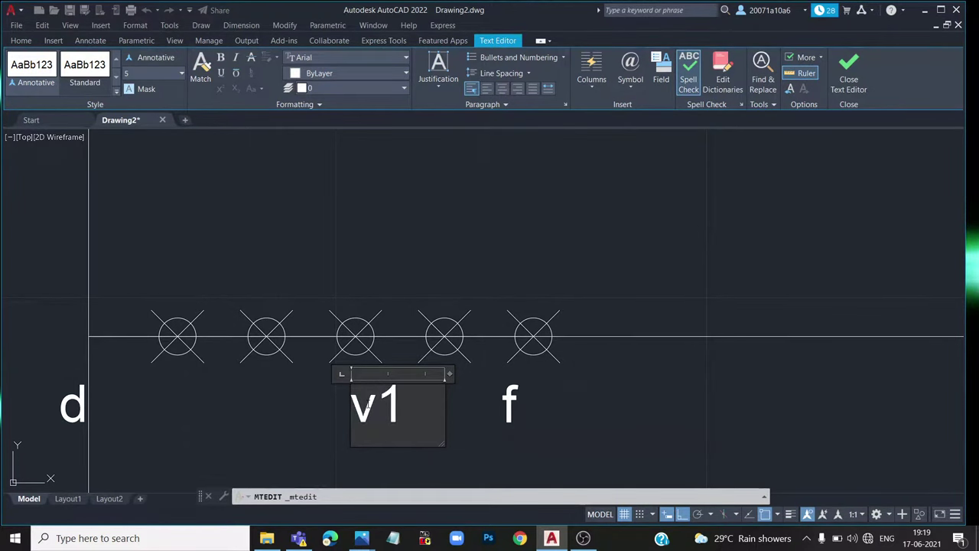
pyautogui.click(387, 306)
# Draw a line along the axis from the division point at v1 to the focus point
pyautogui.scroll(-4, 387, 306)
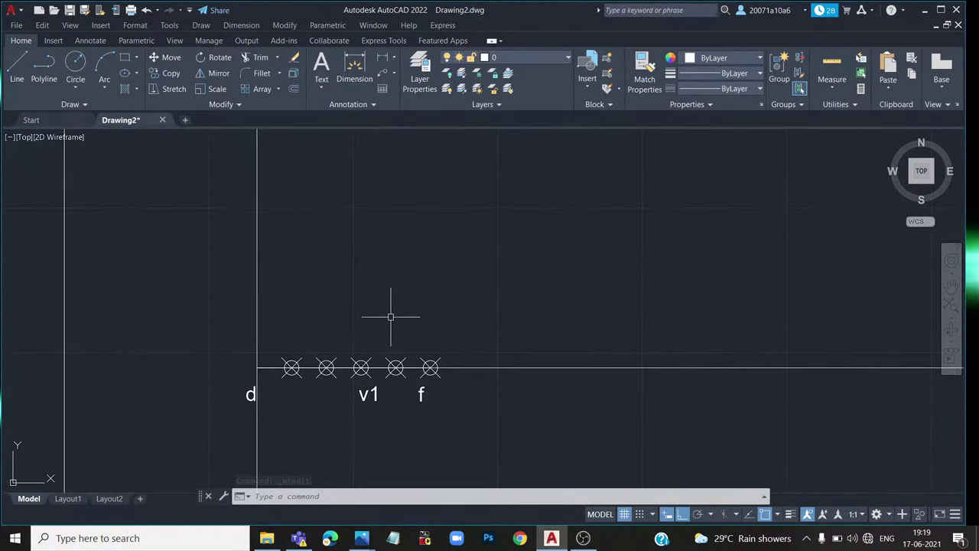
pyautogui.moveTo(390, 316); pyautogui.dragTo(374, 344, button='middle')
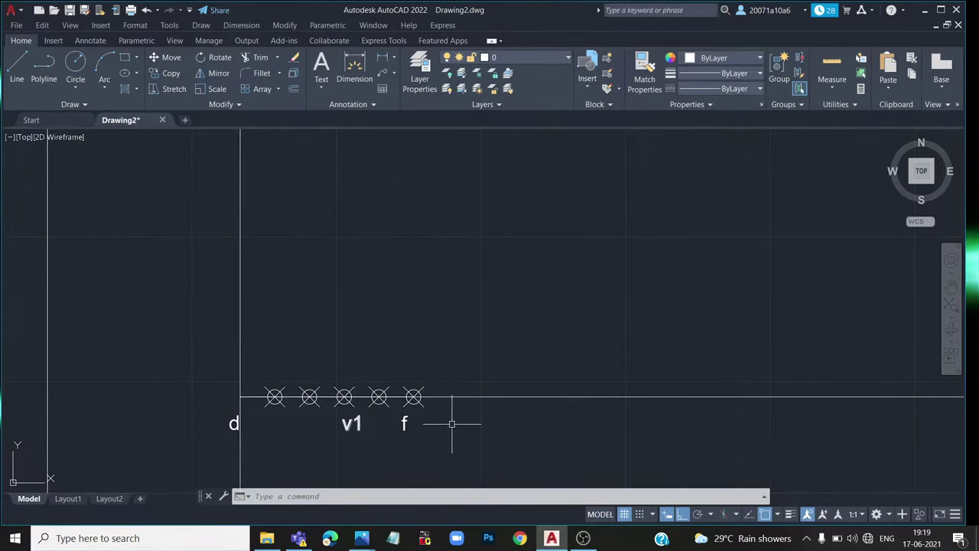
pyautogui.scroll(2, 518, 358)
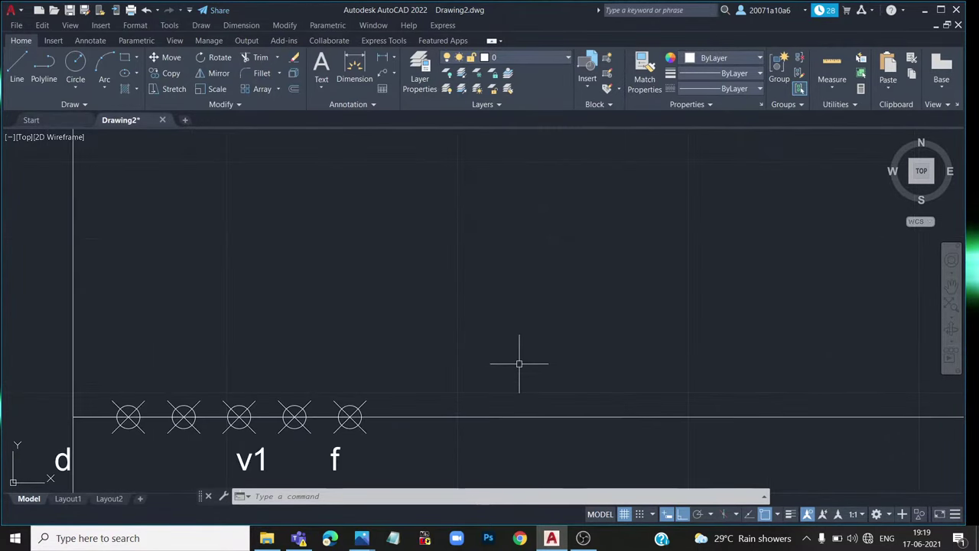
pyautogui.moveTo(486, 358); pyautogui.dragTo(511, 310, button='middle')
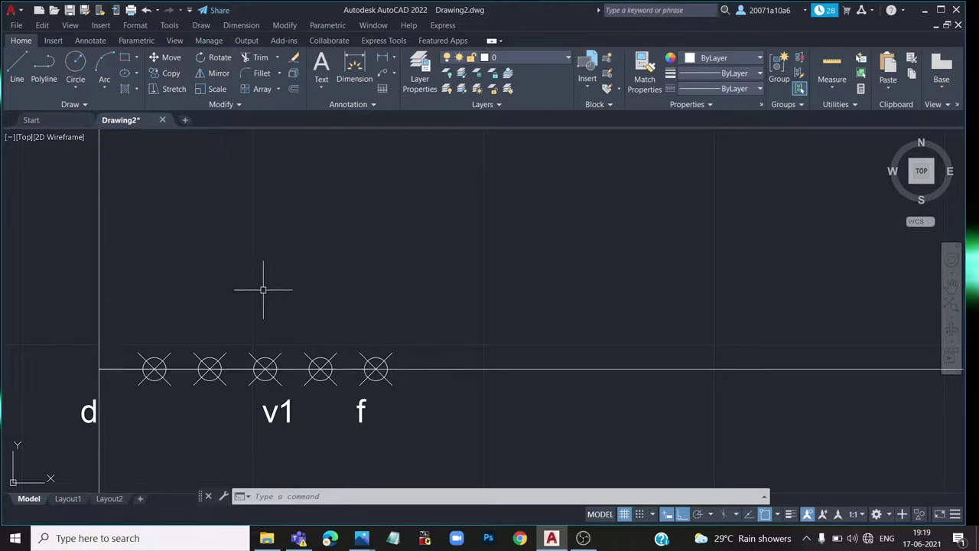
pyautogui.scroll(-2, 279, 268)
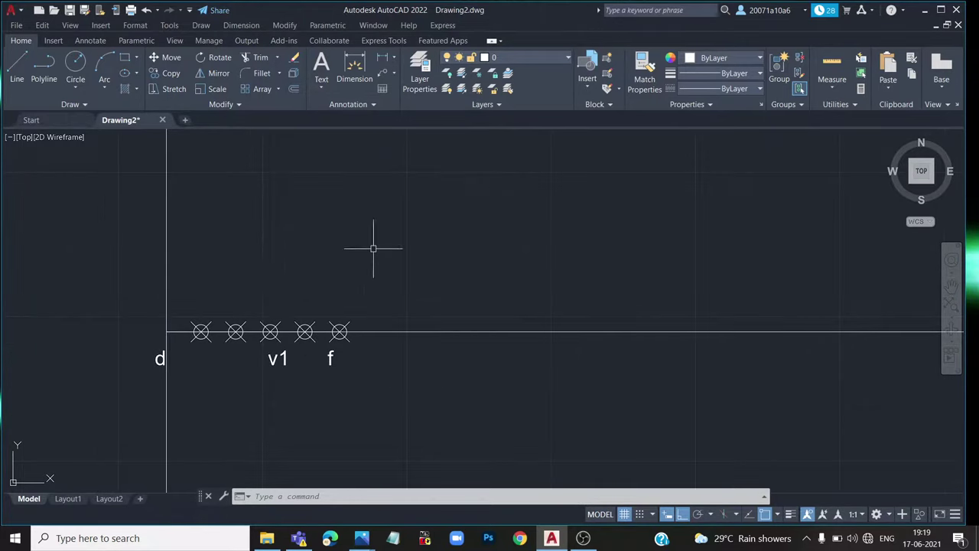
pyautogui.scroll(2, 374, 247)
pyautogui.click(17, 69)
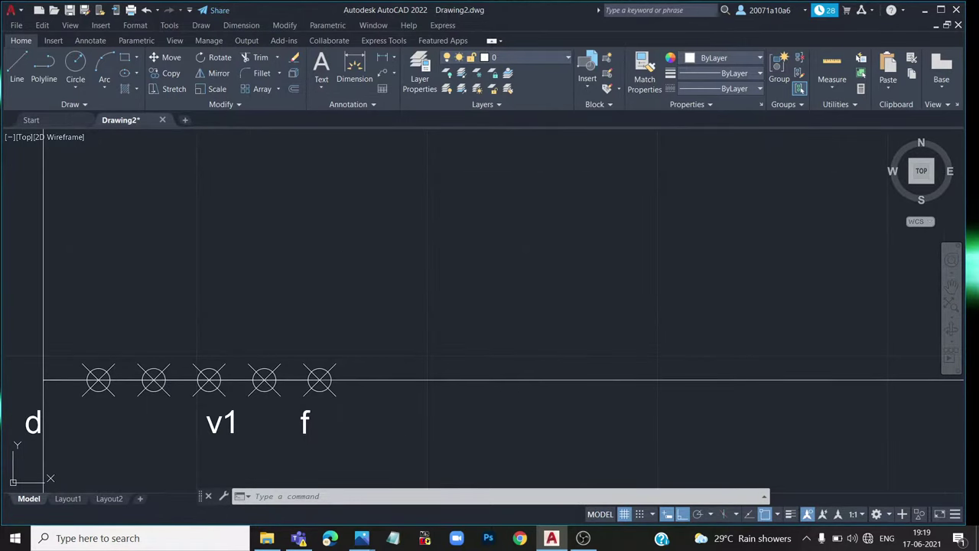
pyautogui.click(209, 379)
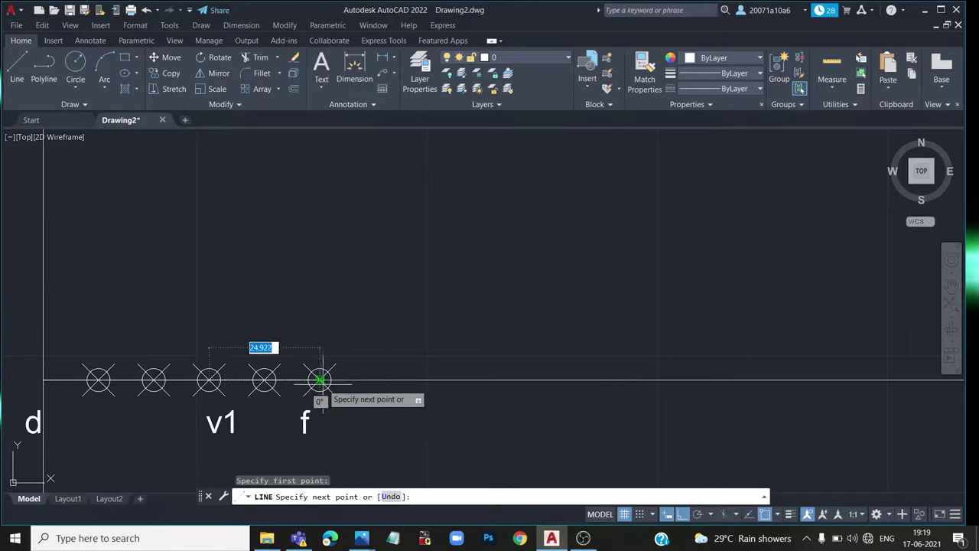
pyautogui.click(320, 379)
pyautogui.press('Return')
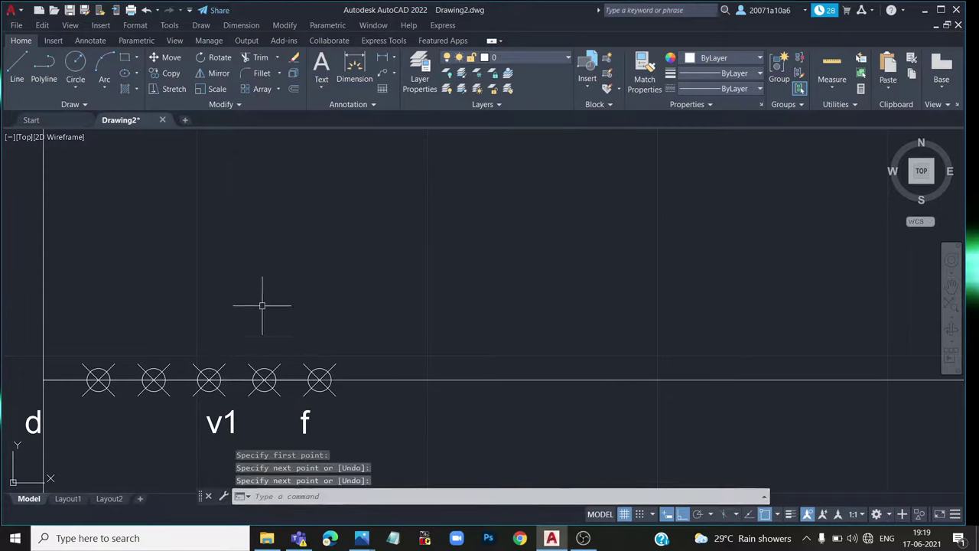
# Rotate the line between v1 and the focus by 90° about v1 so it stands vertically above the axis
pyautogui.click(219, 58)
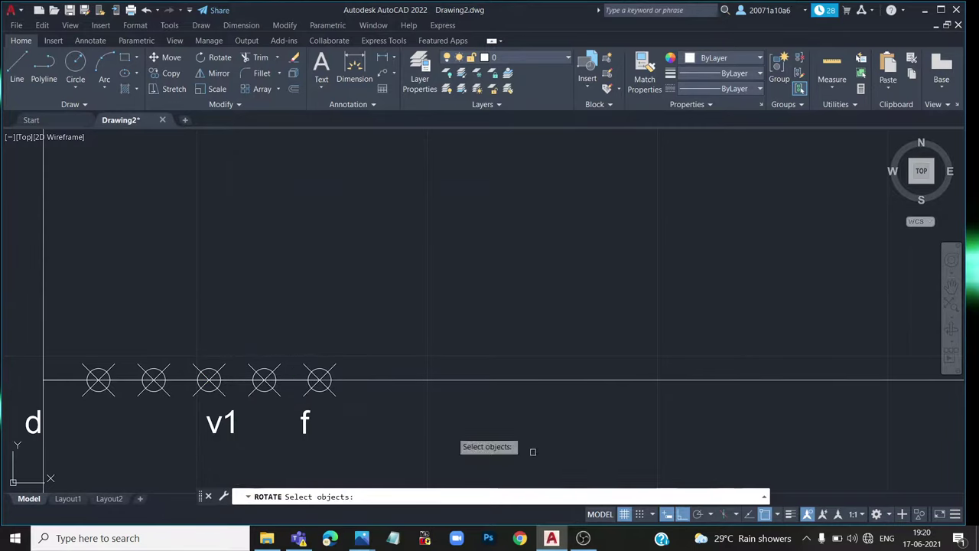
pyautogui.click(232, 380)
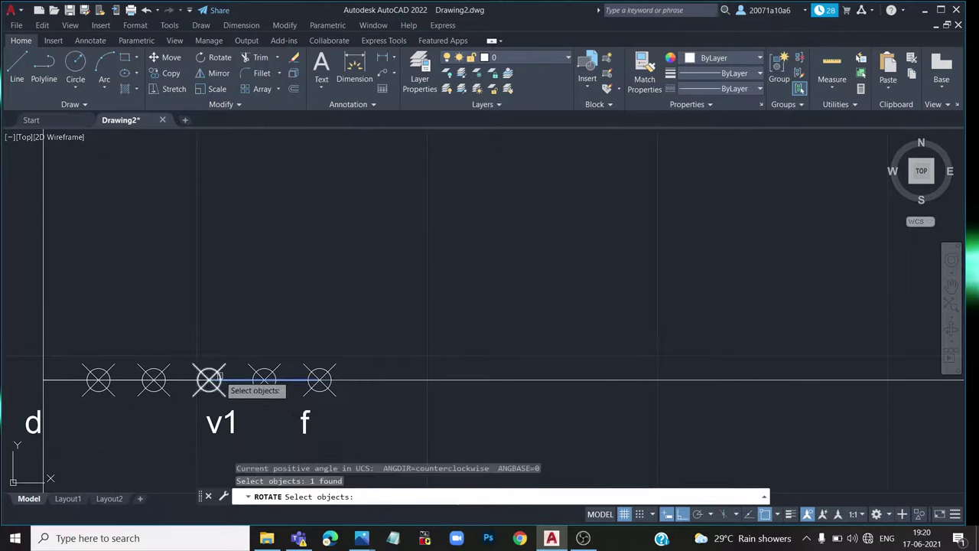
pyautogui.press('Return')
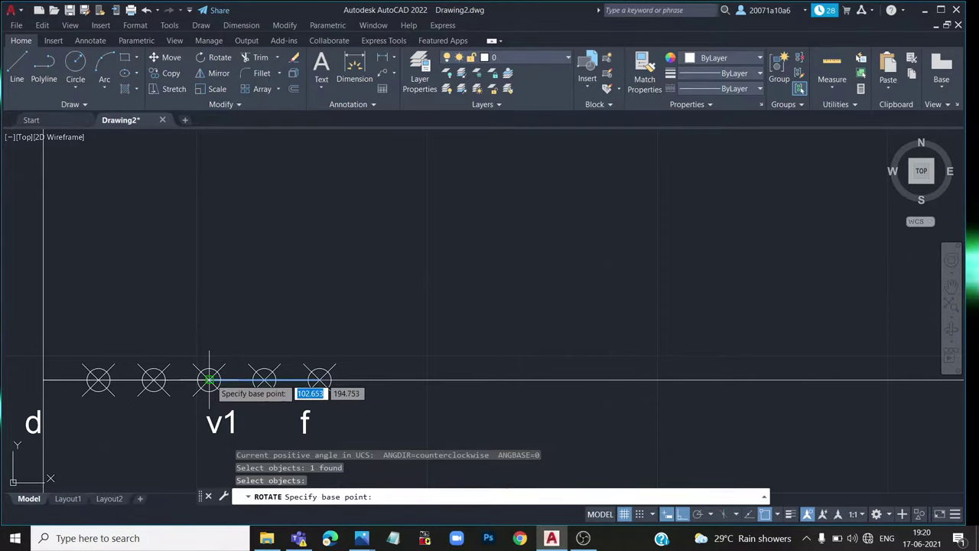
pyautogui.click(209, 380)
pyautogui.click(212, 316)
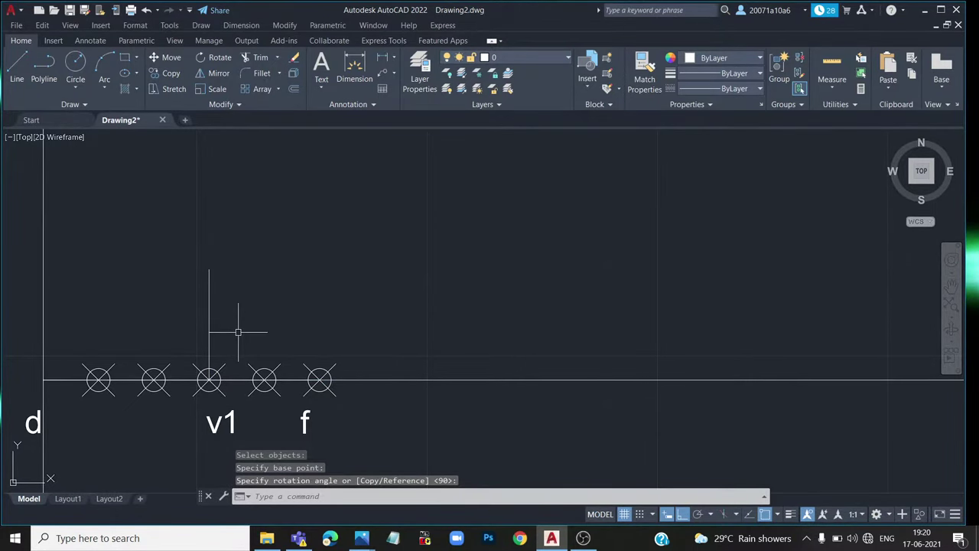
# With Ortho off, draw an inclined line from the directrix-axis intersection to the upper end of the vertical line at v1
pyautogui.moveTo(253, 339); pyautogui.dragTo(279, 359, button='middle')
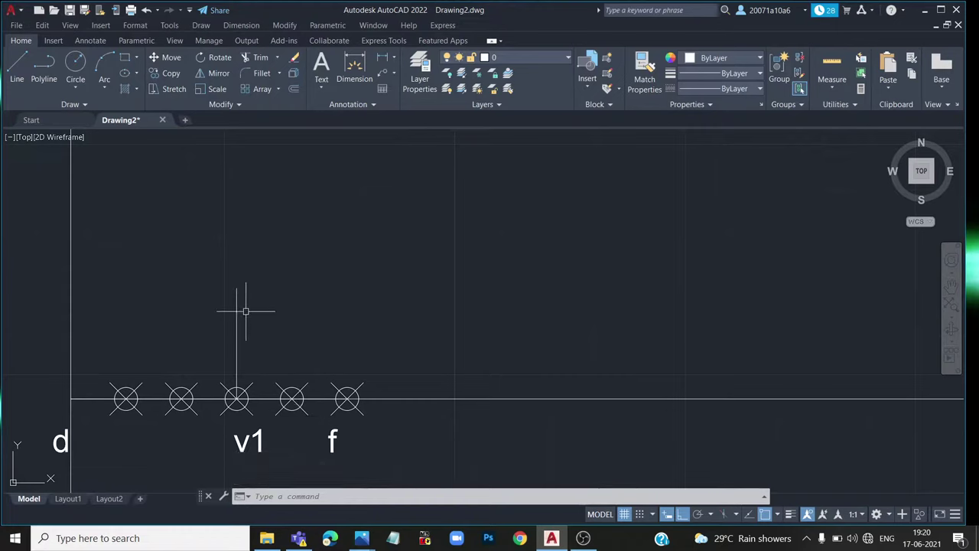
pyautogui.click(17, 67)
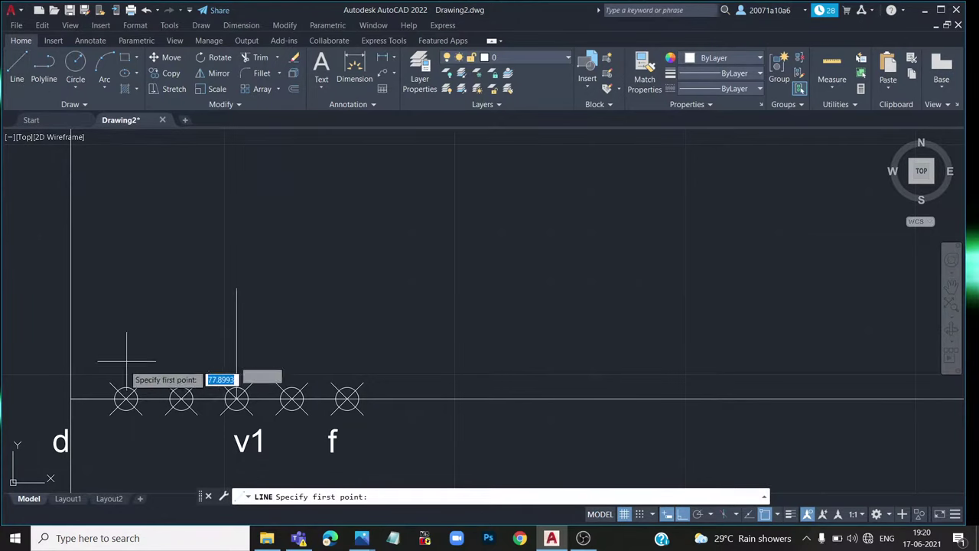
pyautogui.click(71, 397)
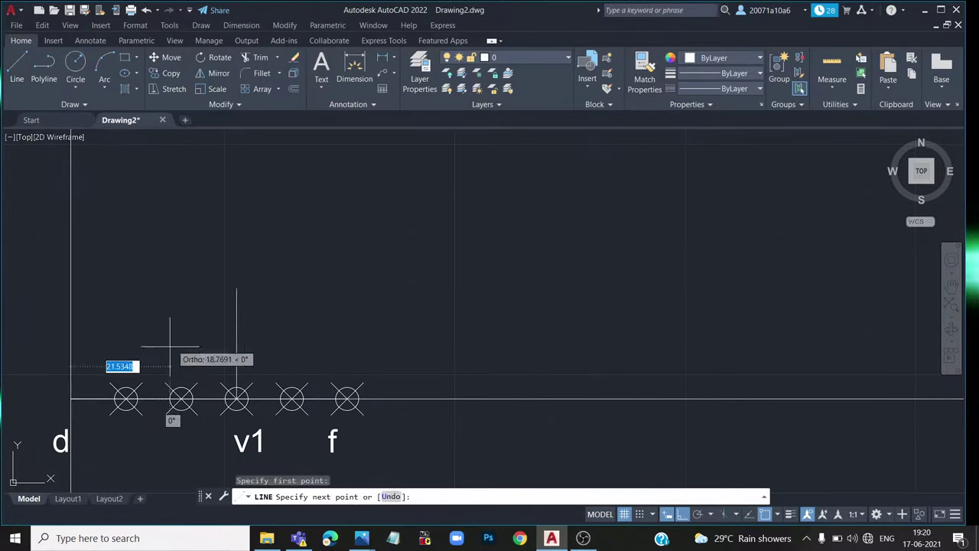
pyautogui.click(682, 515)
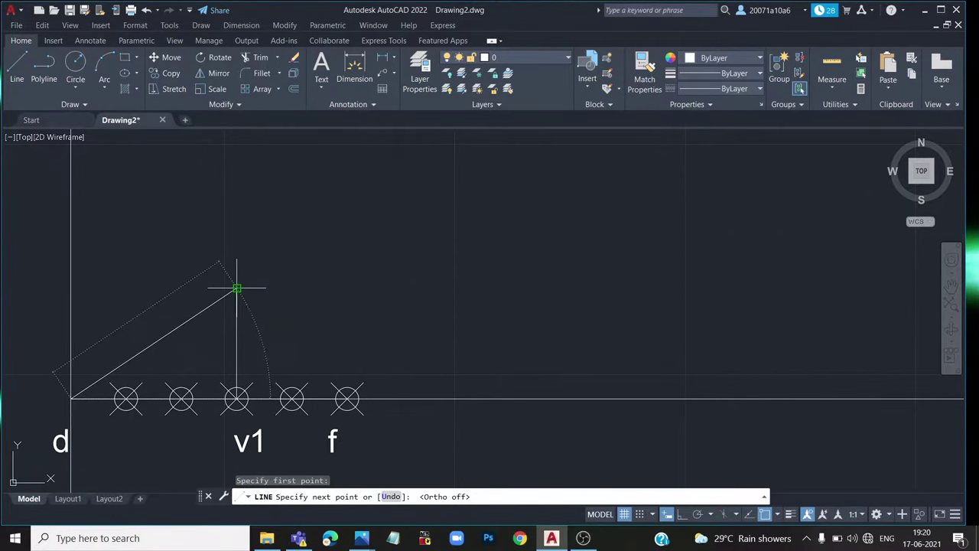
pyautogui.click(253, 260)
pyautogui.press('Return')
# Draw a long slanting boundary line above the axis, descending away from the directrix across the inclined line's future path
pyautogui.scroll(-4, 253, 268)
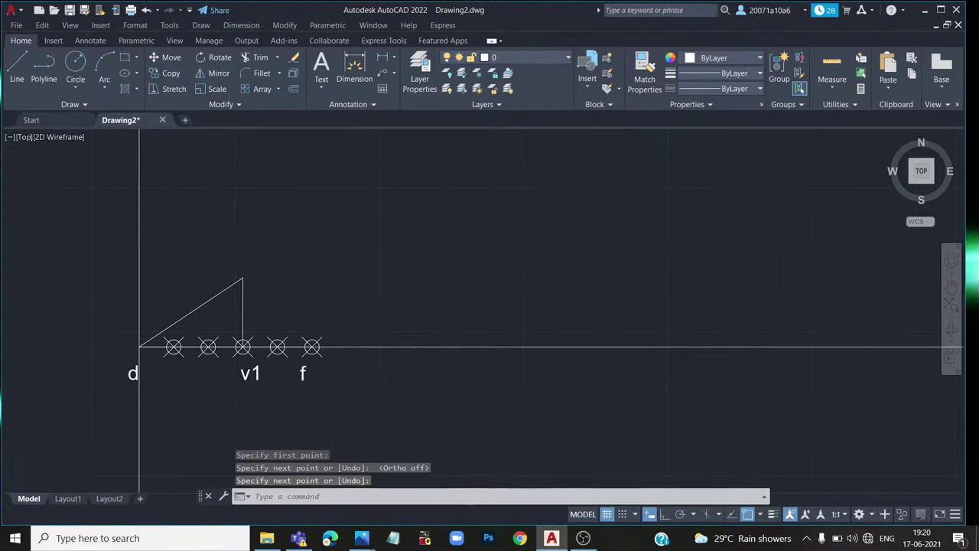
pyautogui.scroll(2, 249, 291)
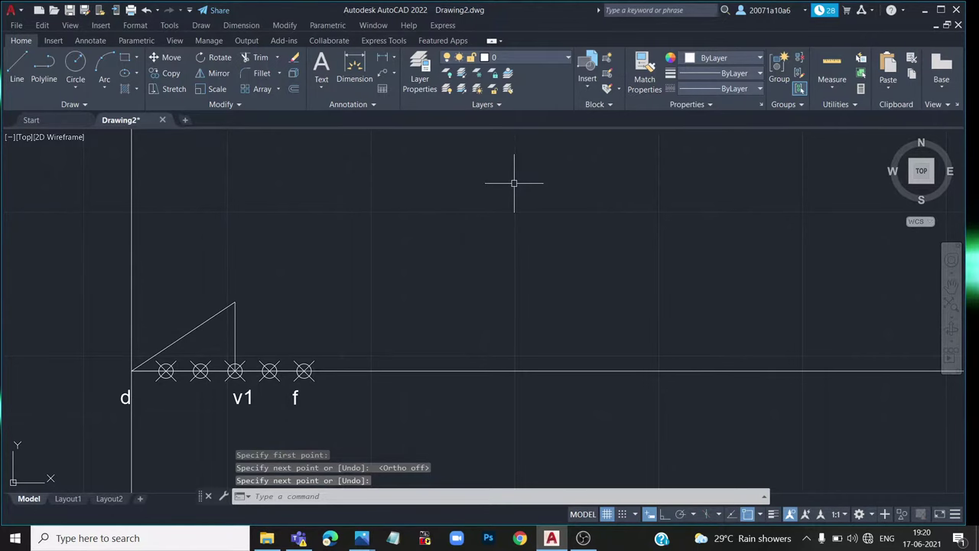
pyautogui.scroll(-2, 467, 268)
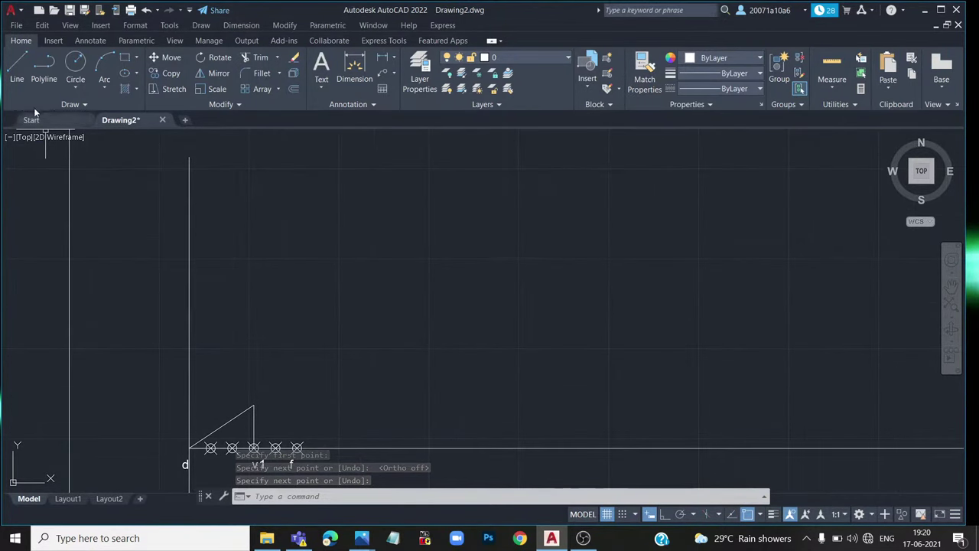
pyautogui.click(380, 182)
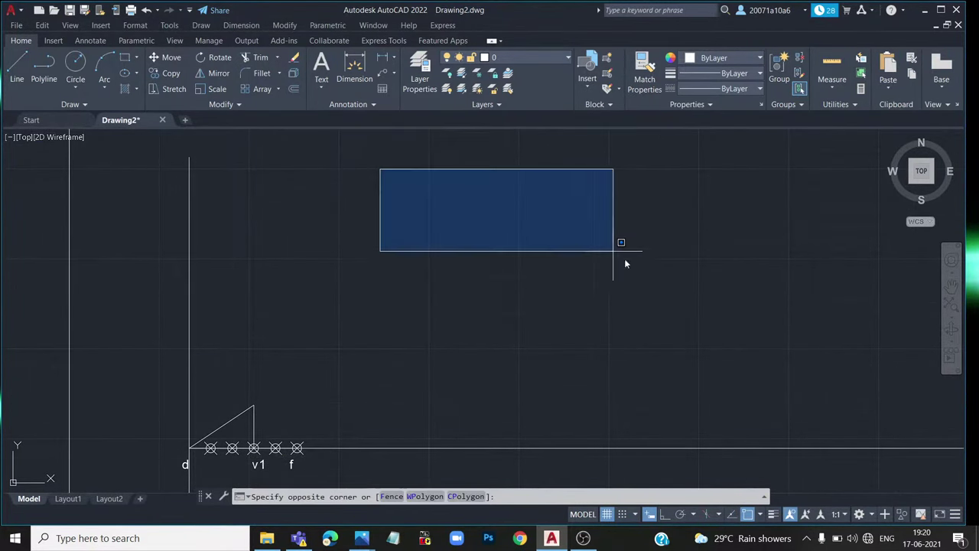
pyautogui.click(676, 284)
pyautogui.click(23, 79)
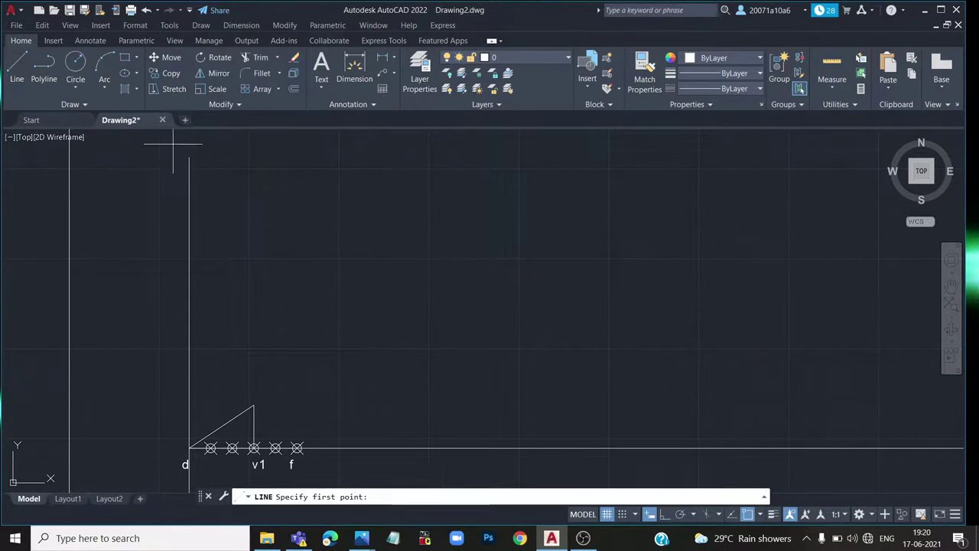
pyautogui.click(351, 145)
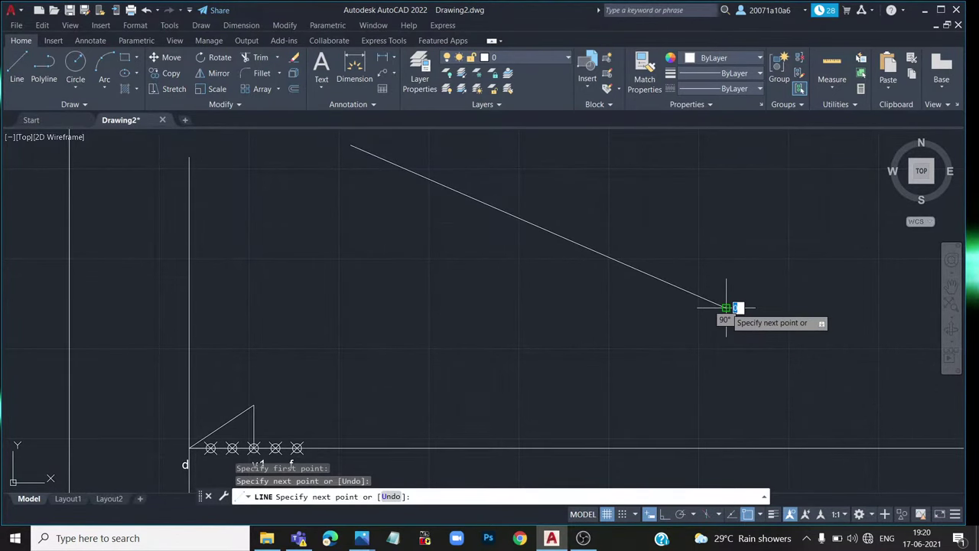
pyautogui.press('Escape')
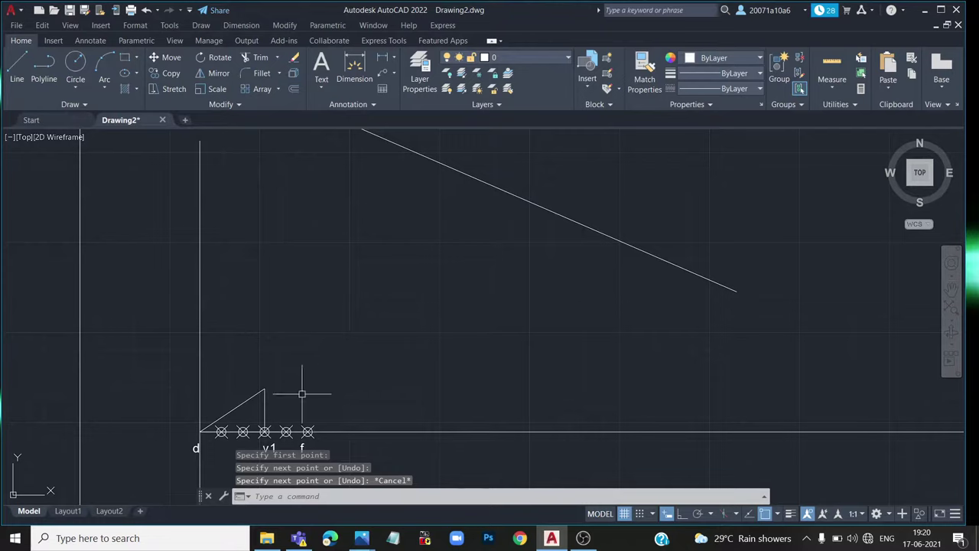
# Extend the inclined line from the directrix through the top of the vertical line up to the slanting boundary line
pyautogui.write('e')
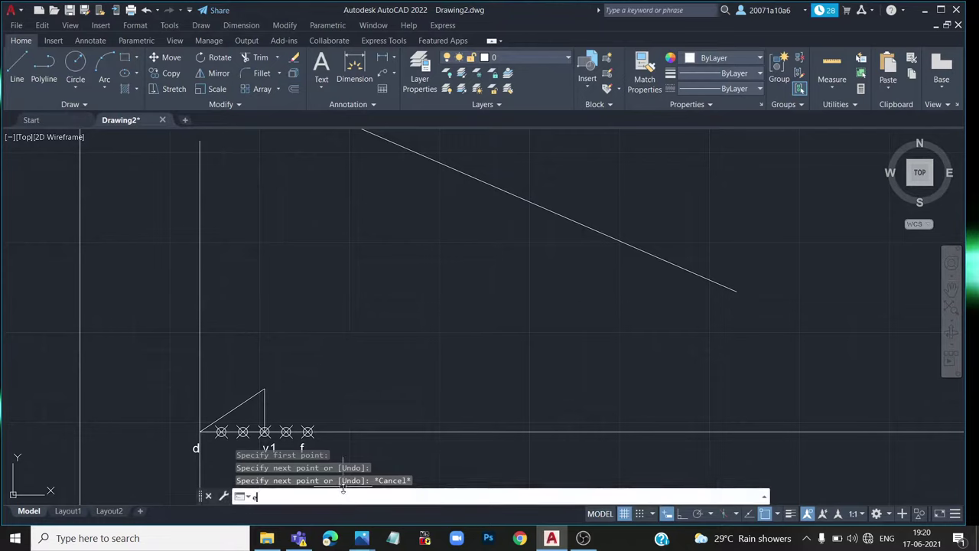
pyautogui.write('xt')
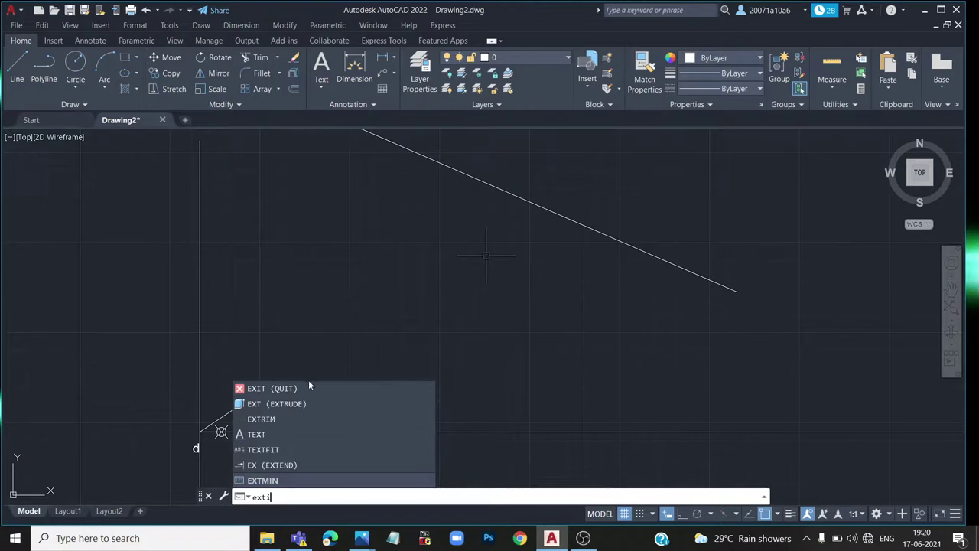
pyautogui.click(285, 464)
pyautogui.click(246, 400)
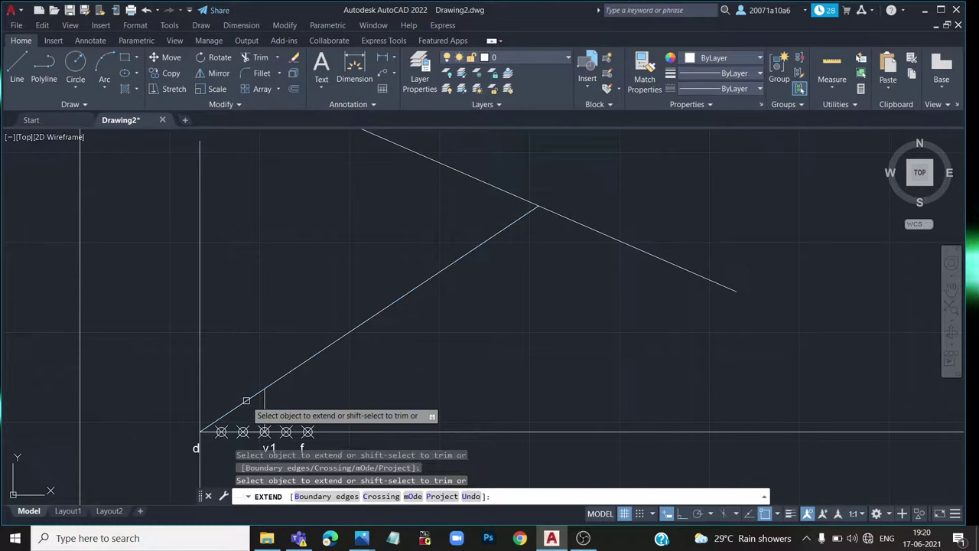
# Finish extending and erase the long slanting boundary line above the axis
pyautogui.press('Escape')
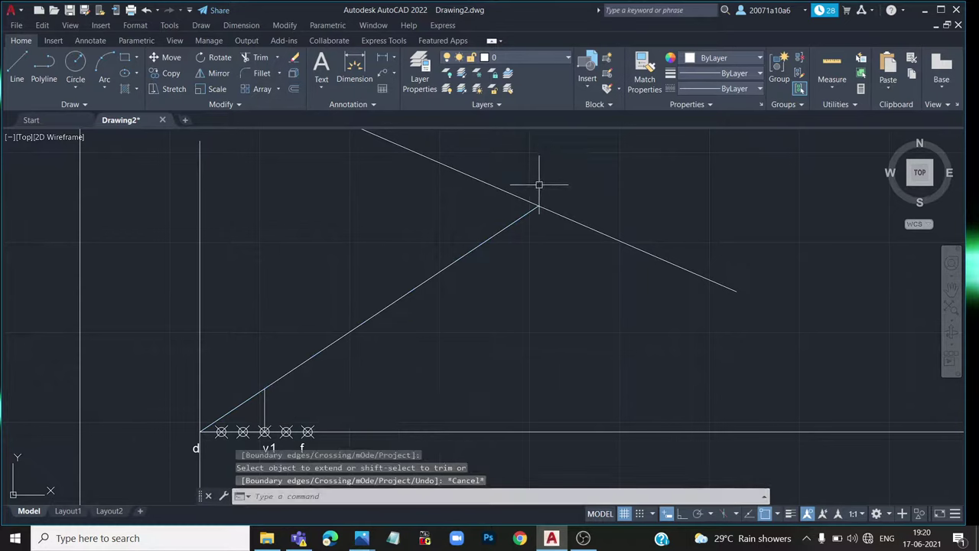
pyautogui.click(523, 196)
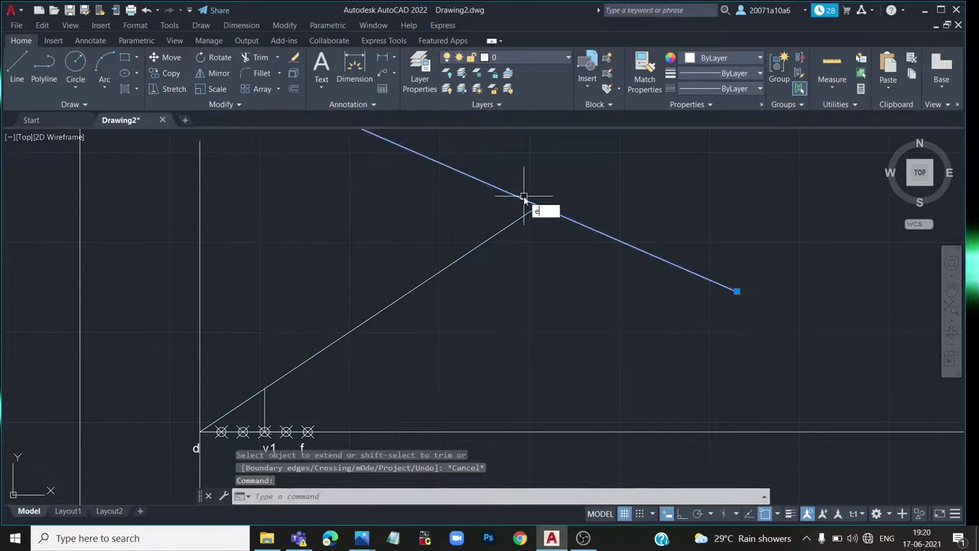
pyautogui.press('Return')
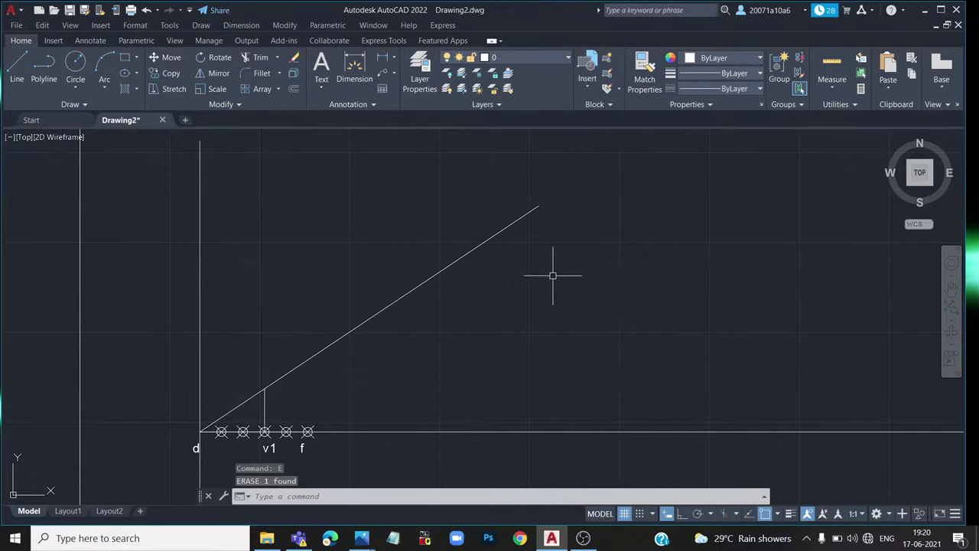
# Draw a line about 184 mm long from focus f at 45°, crossing the extended inclined line near its upper end
pyautogui.scroll(2, 545, 279)
pyautogui.moveTo(515, 308); pyautogui.dragTo(562, 199, button='middle')
pyautogui.scroll(-2, 561, 199)
pyautogui.scroll(-1, 559, 221)
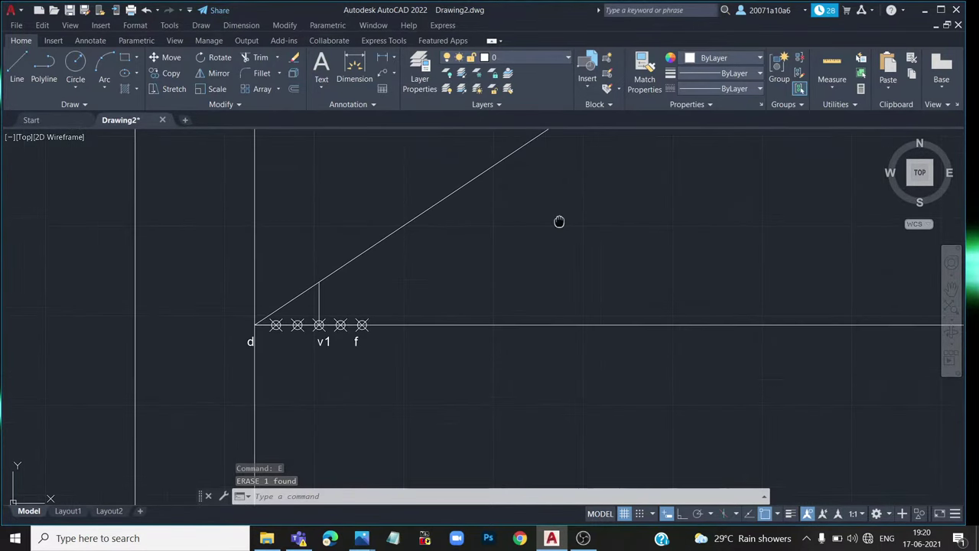
pyautogui.scroll(1, 368, 374)
pyautogui.moveTo(389, 252); pyautogui.dragTo(374, 284, button='middle')
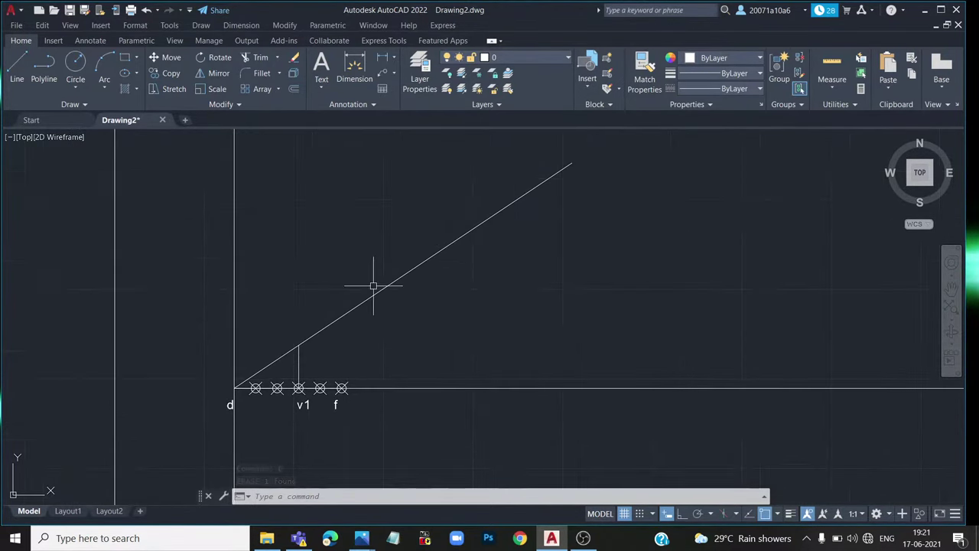
pyautogui.scroll(2, 243, 443)
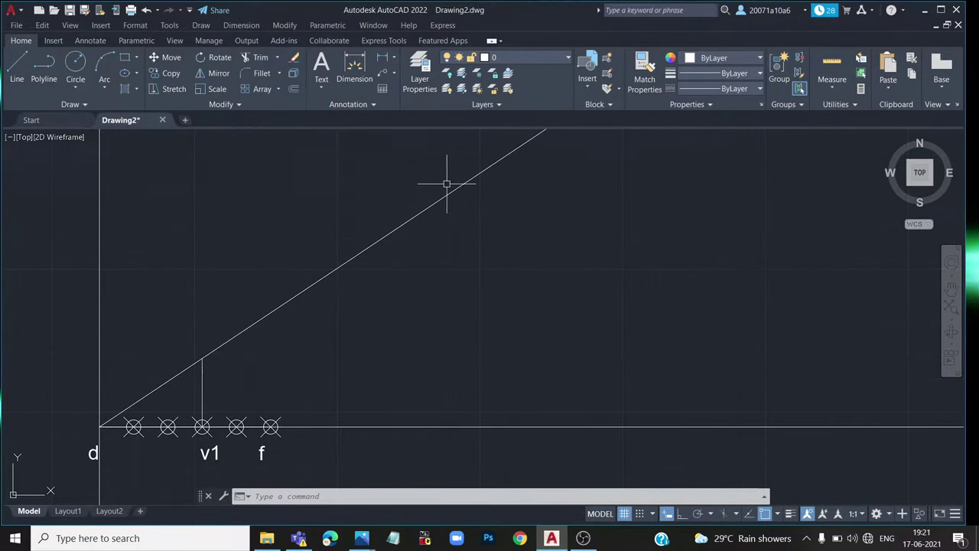
pyautogui.scroll(-2, 447, 183)
pyautogui.scroll(1, 426, 219)
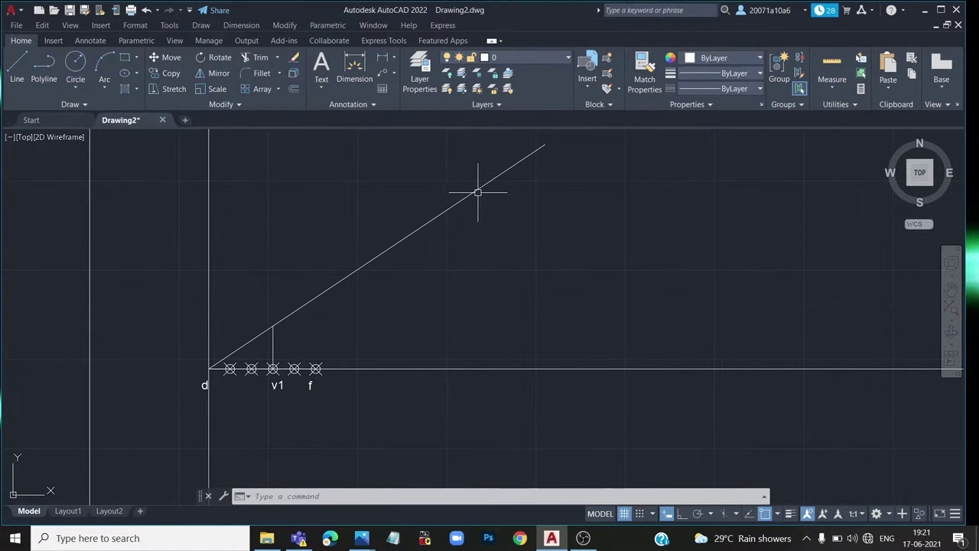
pyautogui.scroll(2, 423, 317)
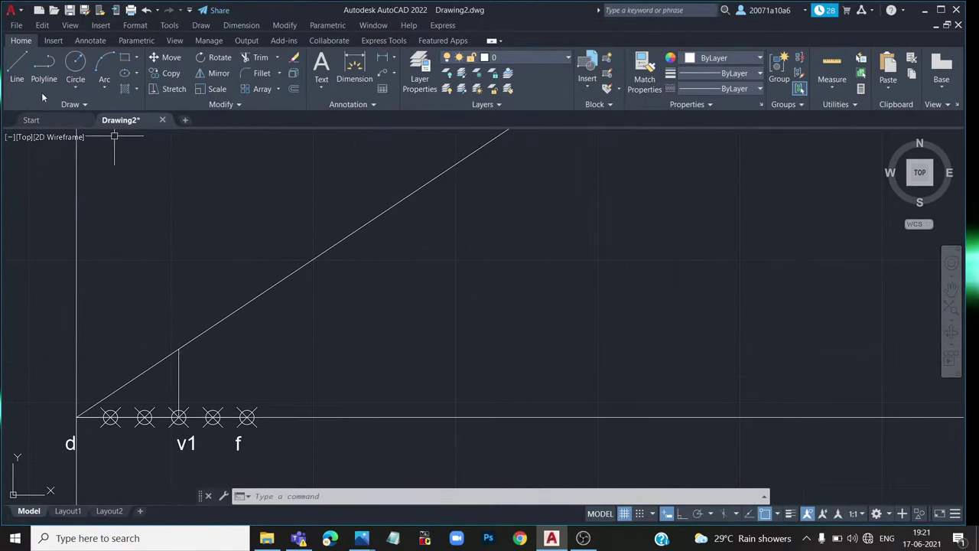
pyautogui.click(19, 79)
pyautogui.click(246, 417)
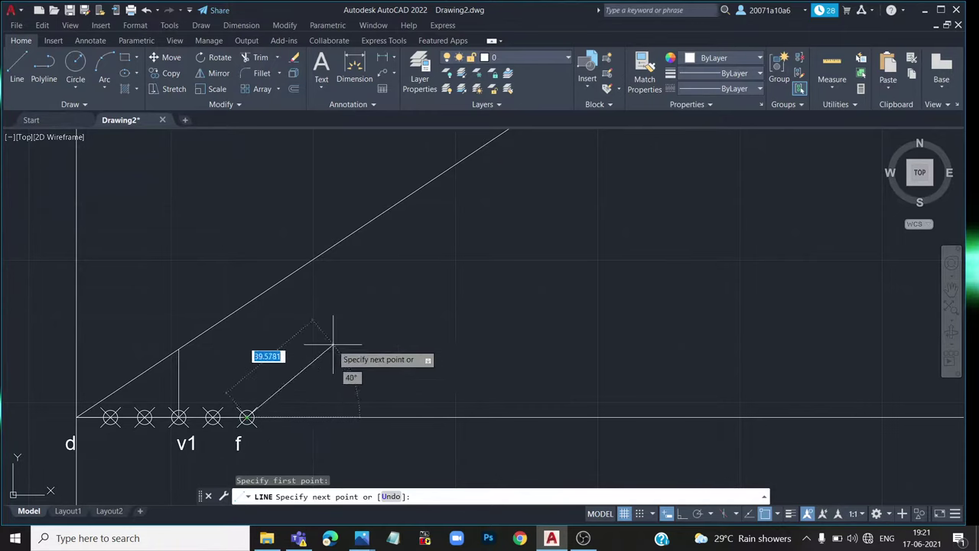
pyautogui.press('Tab')
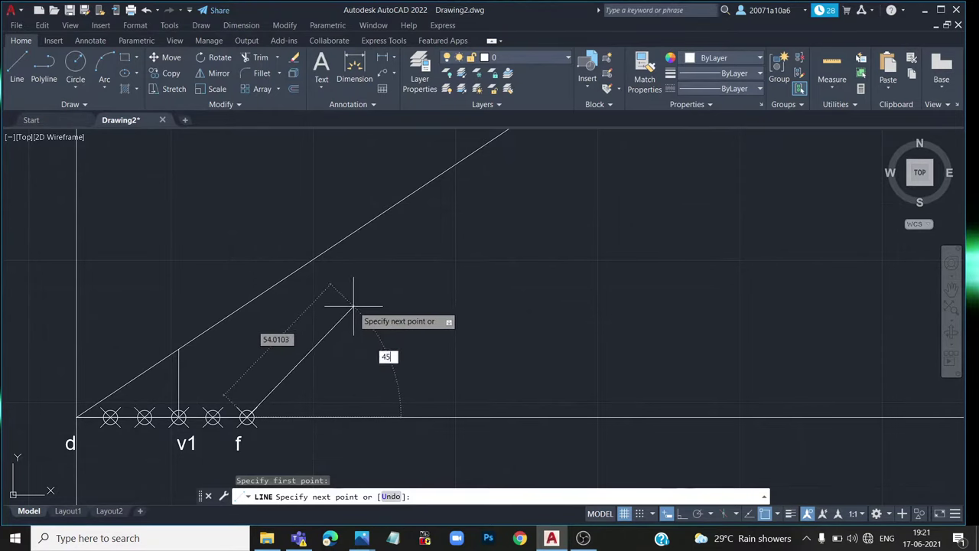
pyautogui.press('Tab')
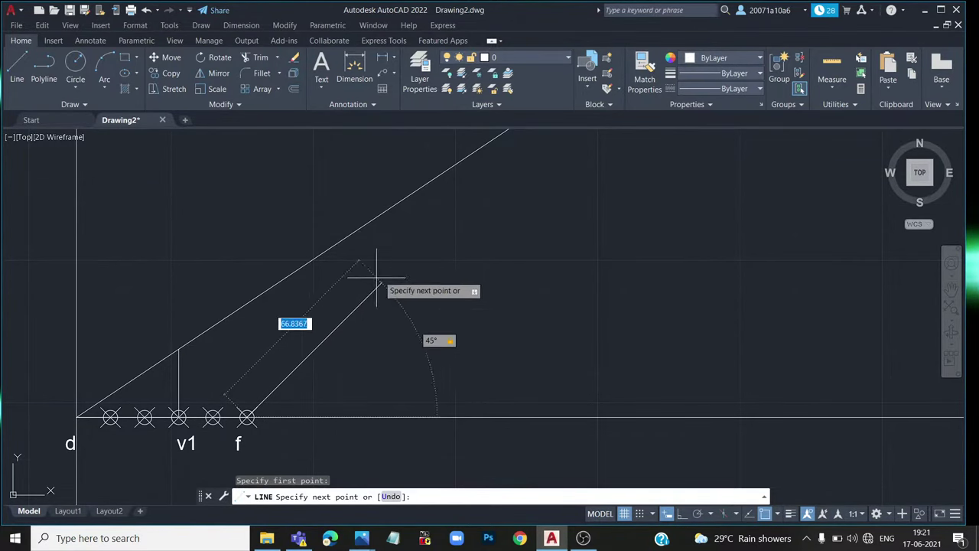
pyautogui.moveTo(383, 345); pyautogui.dragTo(343, 449, button='middle')
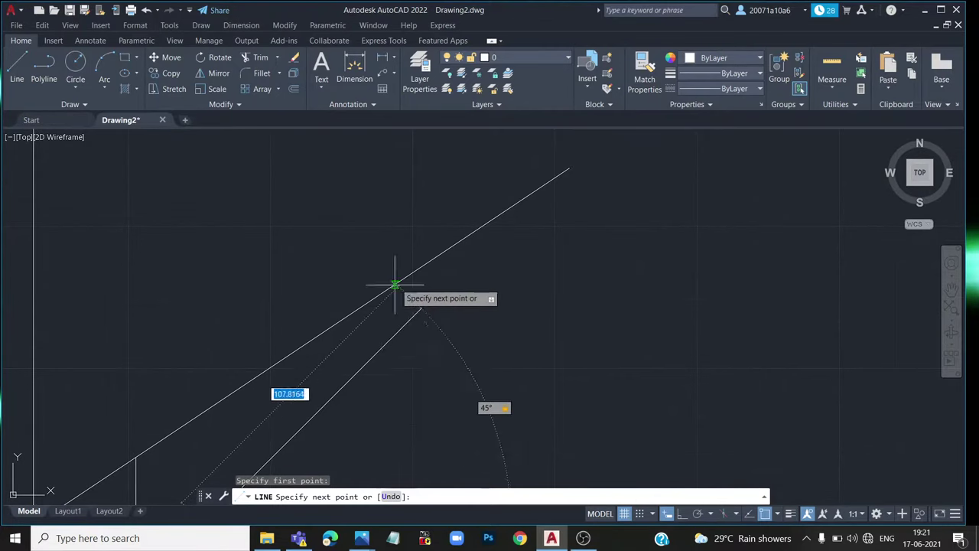
pyautogui.moveTo(443, 197); pyautogui.dragTo(398, 343, button='middle')
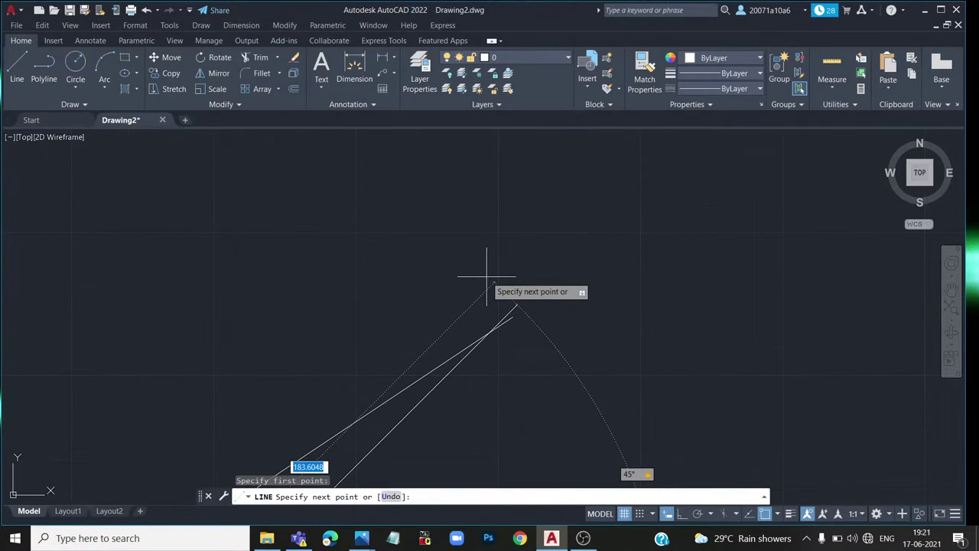
pyautogui.click(486, 277)
pyautogui.press('Escape')
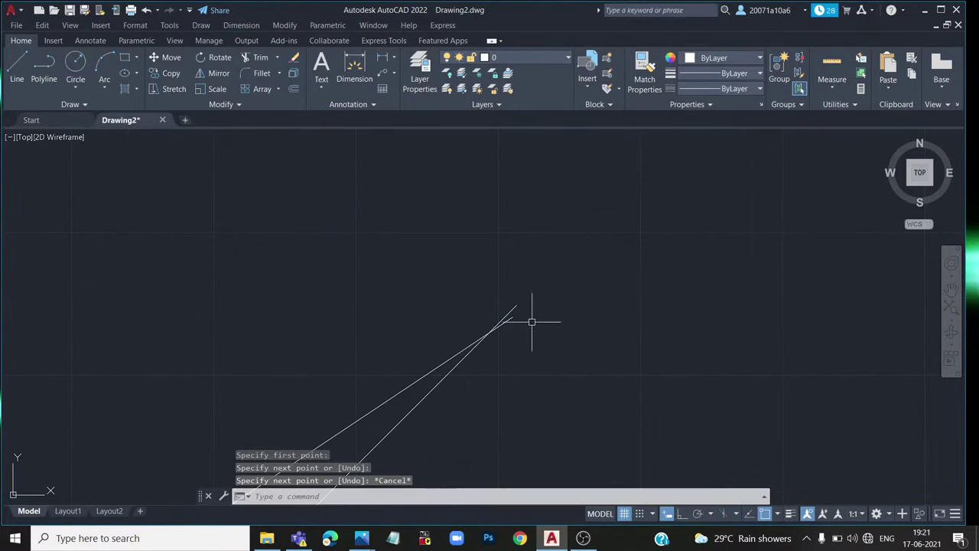
# With Ortho on, draw a vertical line from the intersection of the inclined and 45° lines down to the axis
pyautogui.moveTo(531, 323); pyautogui.dragTo(438, 341, button='middle')
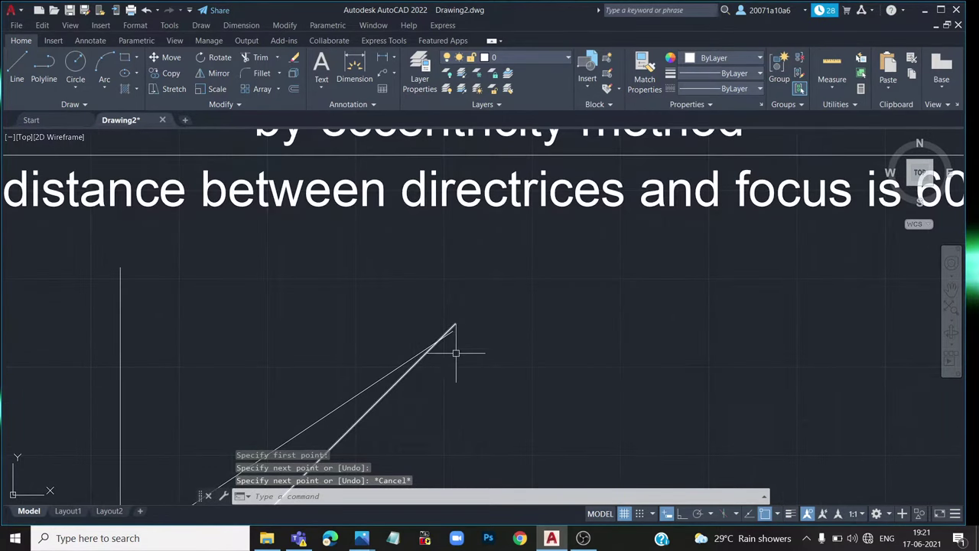
pyautogui.scroll(-2, 451, 329)
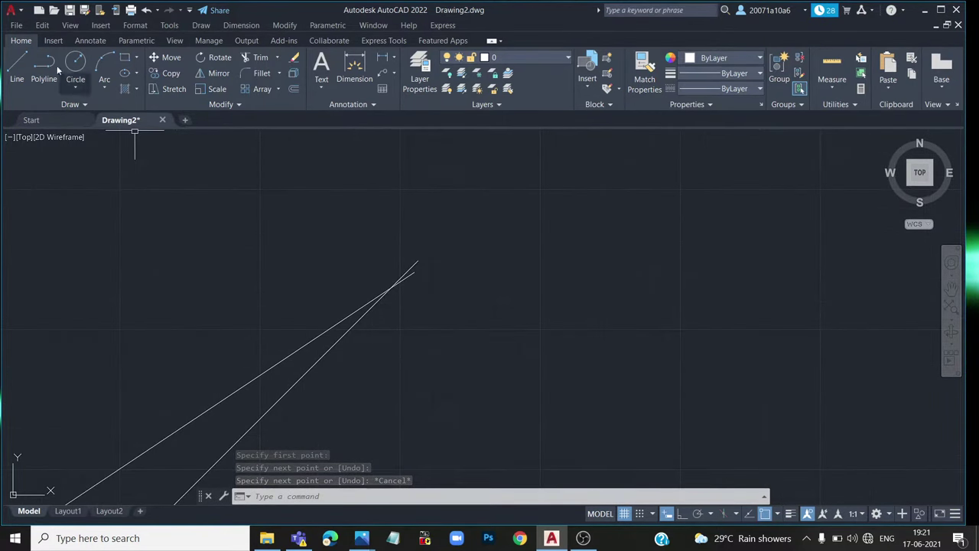
pyautogui.click(17, 68)
pyautogui.press('BackSpace')
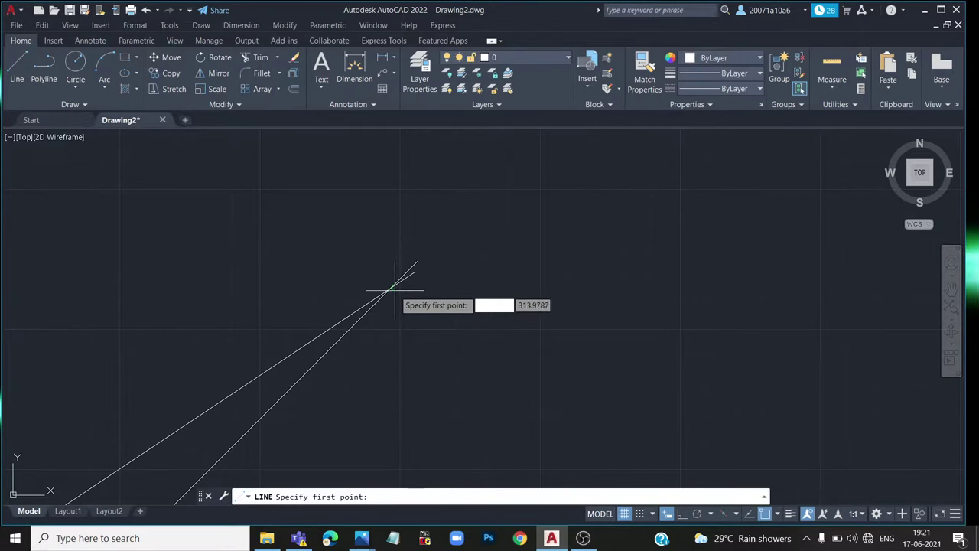
pyautogui.click(391, 288)
pyautogui.scroll(3, 390, 375)
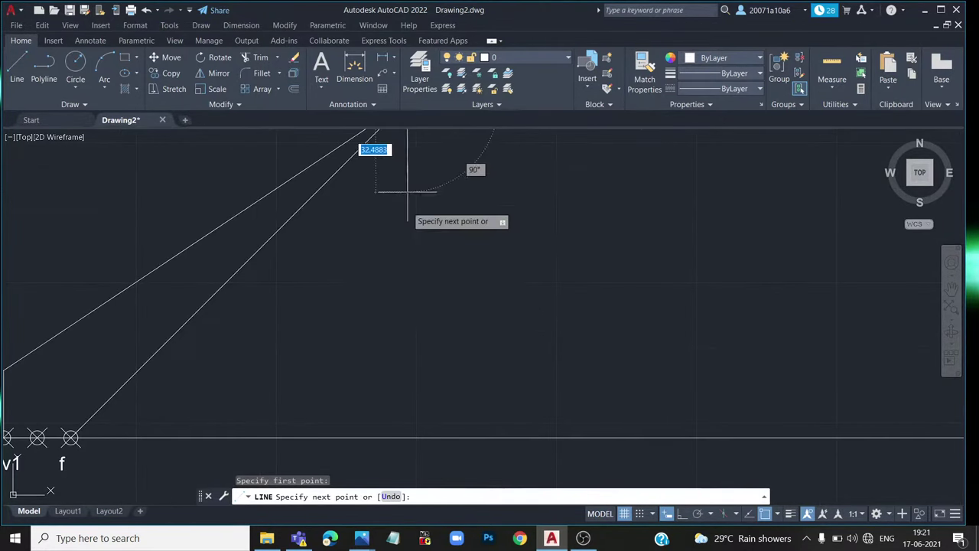
pyautogui.click(683, 515)
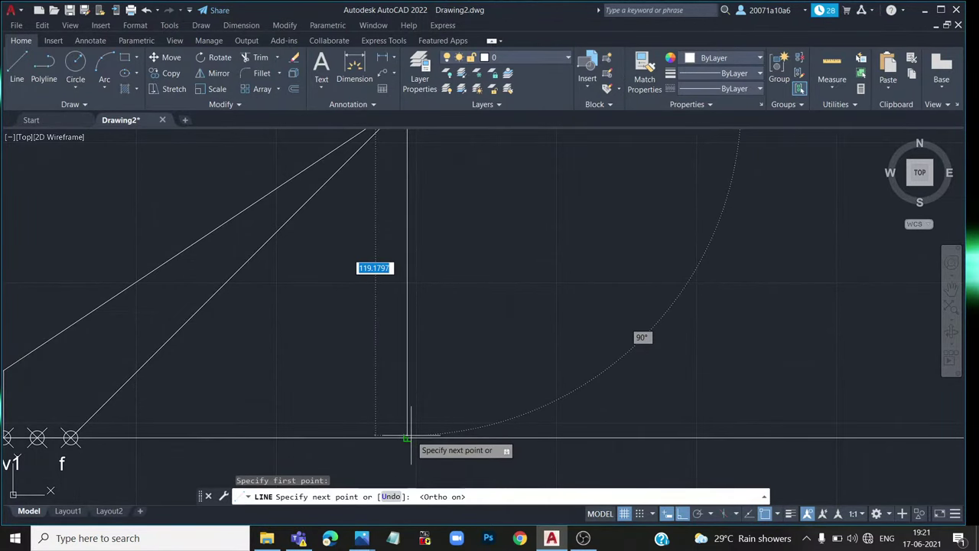
pyautogui.click(407, 438)
pyautogui.press('Return')
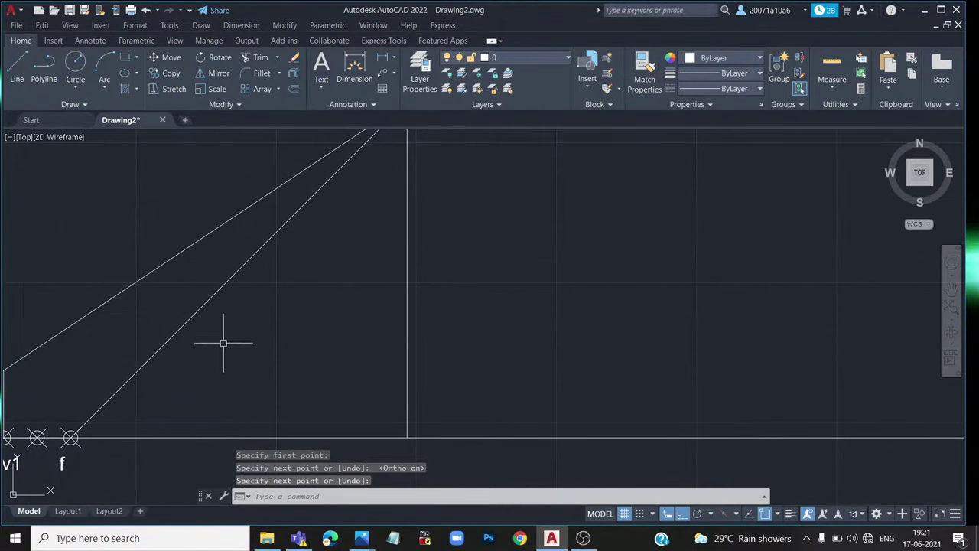
# Copy the v1 label to just below the foot of the new vertical line on the axis
pyautogui.moveTo(223, 343); pyautogui.dragTo(258, 242, button='middle')
pyautogui.click(46, 365)
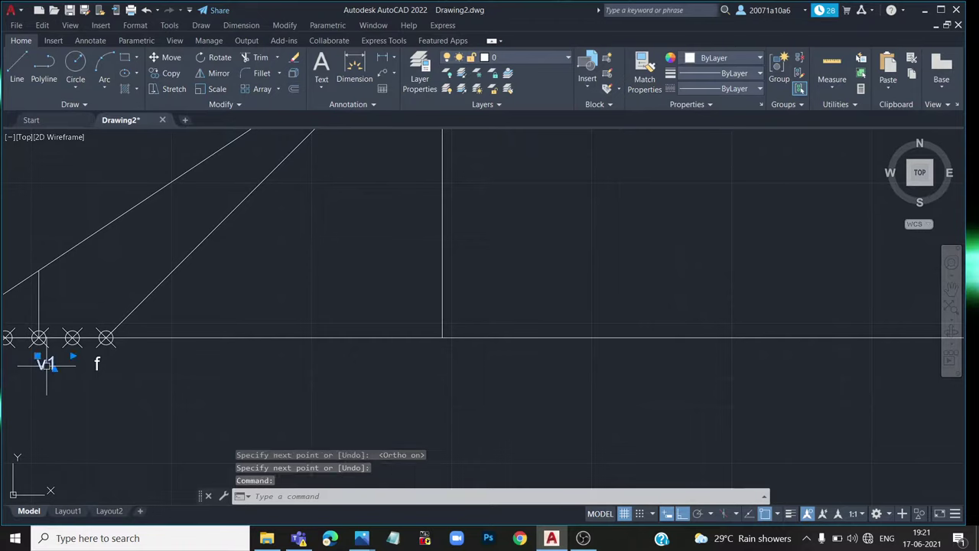
pyautogui.click(167, 75)
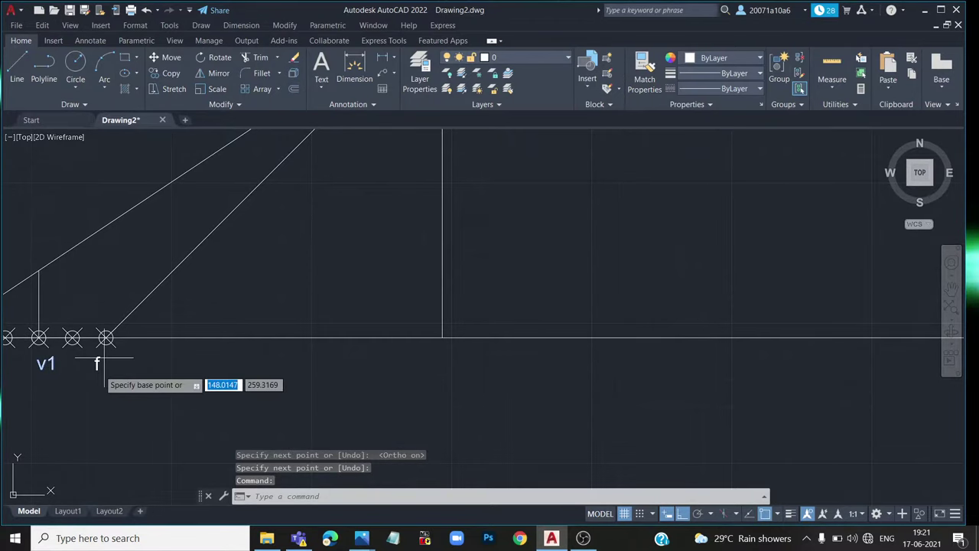
pyautogui.click(82, 391)
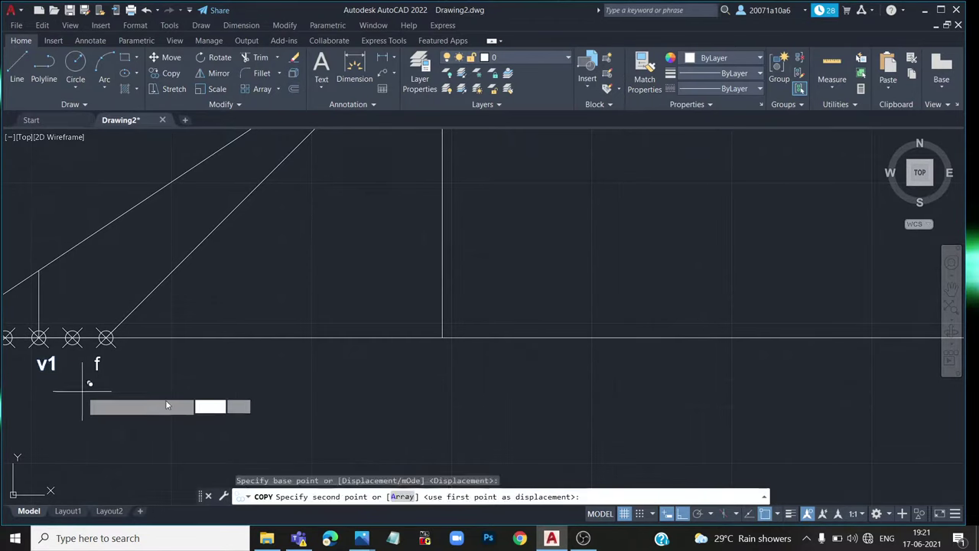
pyautogui.click(480, 371)
pyautogui.press('Escape')
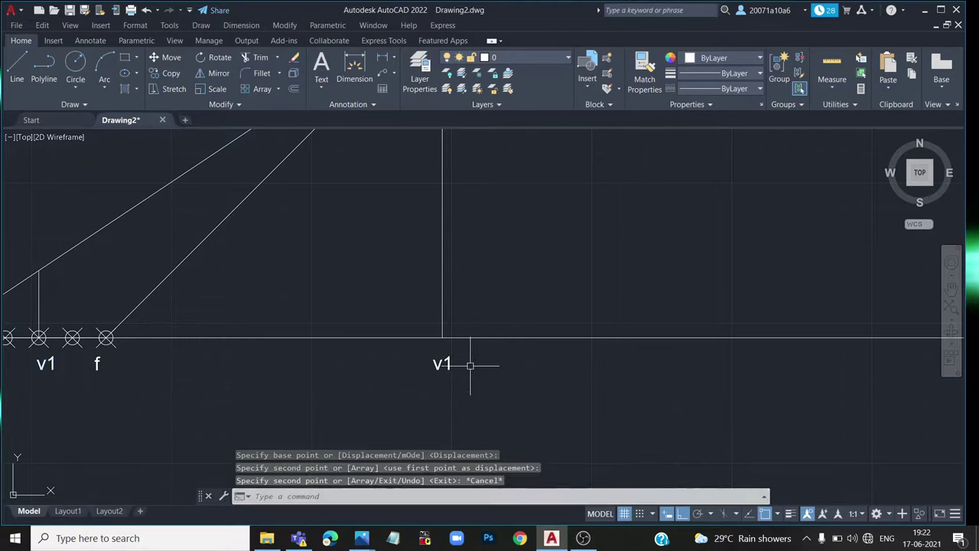
# Change the text of the copied label below the long vertical line to v2
pyautogui.click(452, 368)
pyautogui.doubleClick(451, 368)
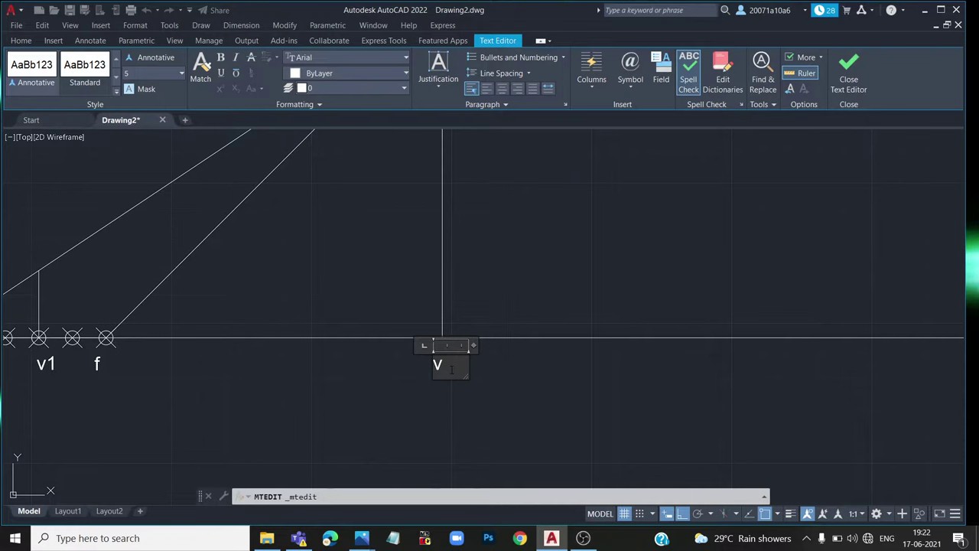
pyautogui.click(396, 400)
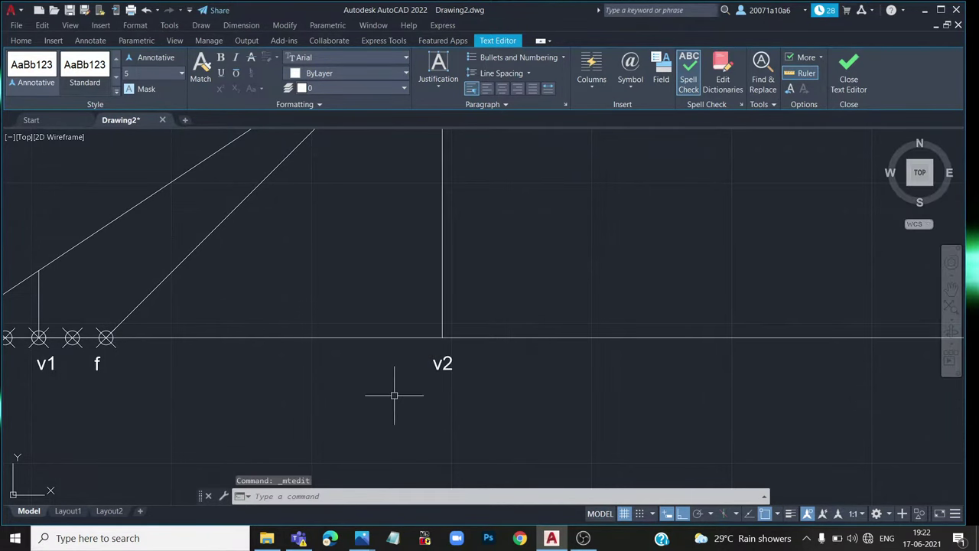
# Erase the five division point markers on the axis between the directrix and focus f
pyautogui.moveTo(360, 357); pyautogui.dragTo(399, 441, button='middle')
pyautogui.scroll(-2, 314, 400)
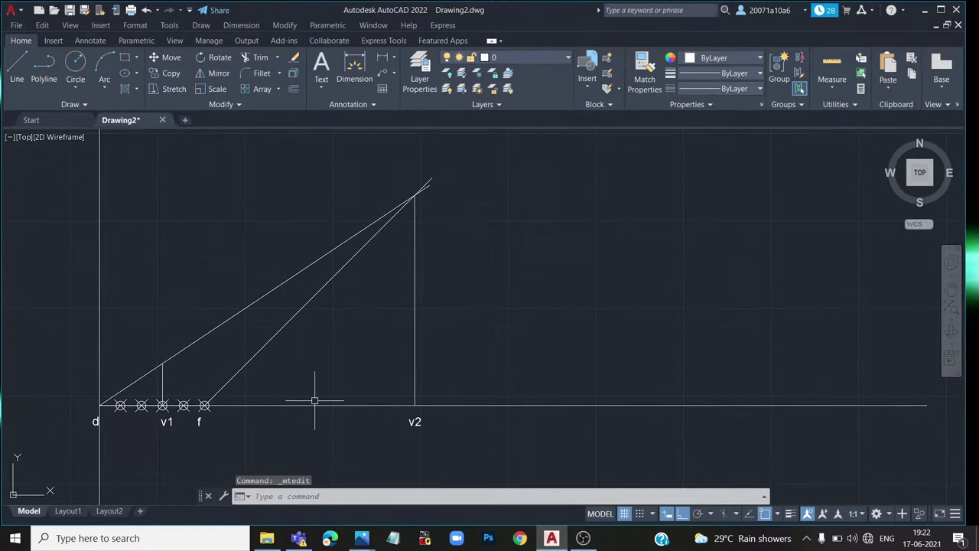
pyautogui.scroll(3, 306, 422)
pyautogui.moveTo(306, 422); pyautogui.dragTo(454, 431, button='middle')
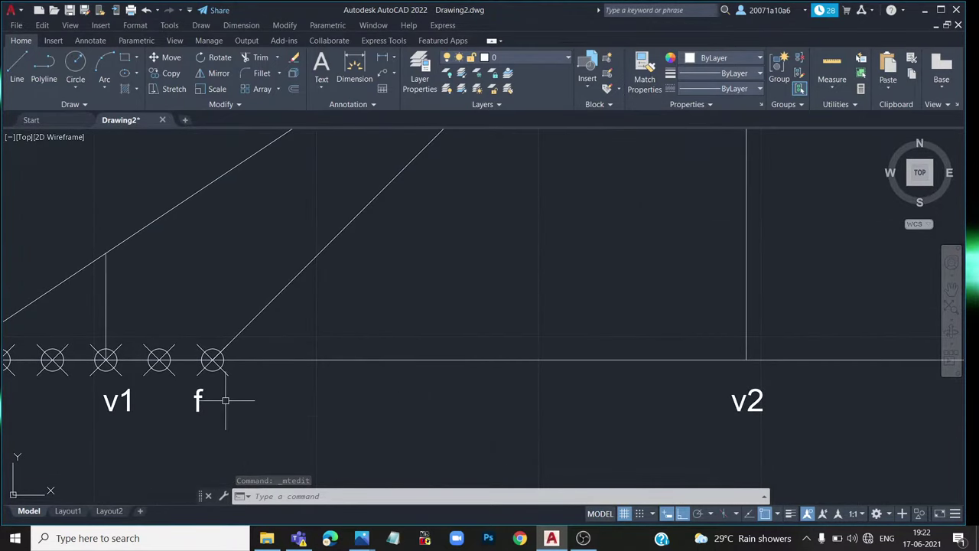
pyautogui.click(195, 373)
pyautogui.click(155, 368)
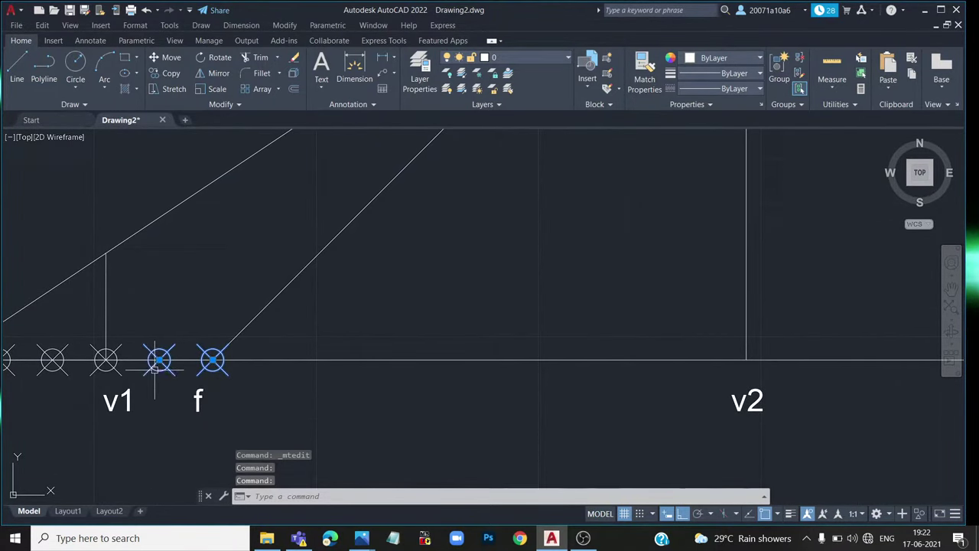
pyautogui.moveTo(112, 370); pyautogui.dragTo(235, 371, button='middle')
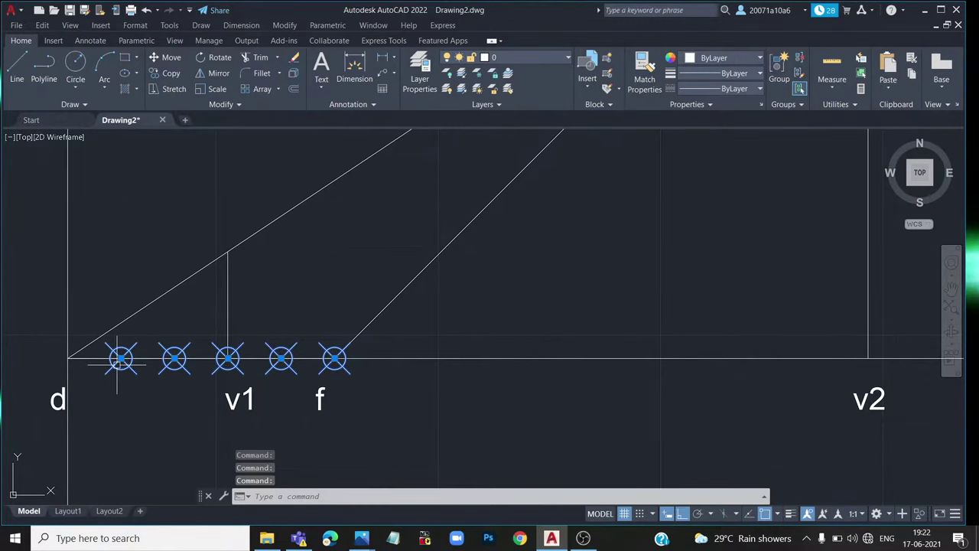
pyautogui.press('Return')
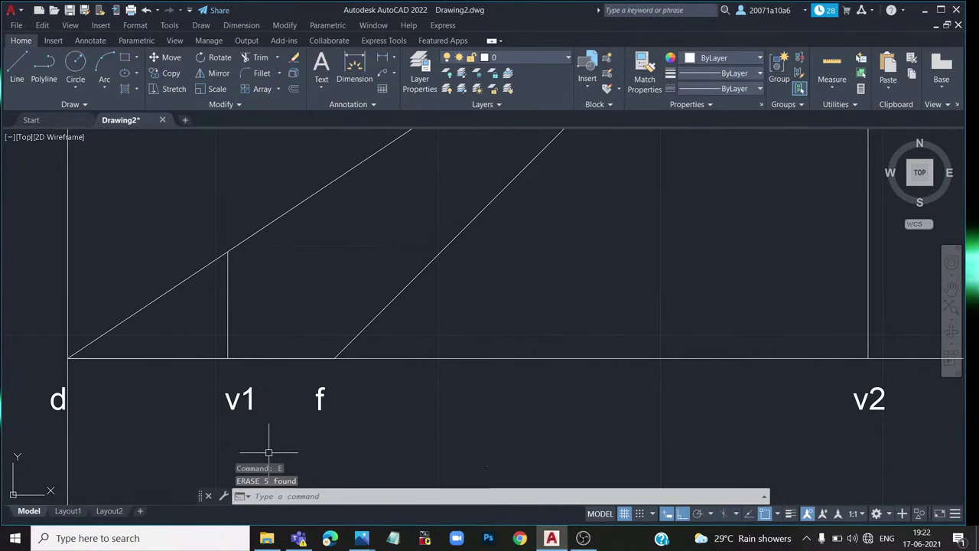
# Draw a separate line along the axis from v1 to v2
pyautogui.scroll(-2, 445, 389)
pyautogui.scroll(1, 388, 404)
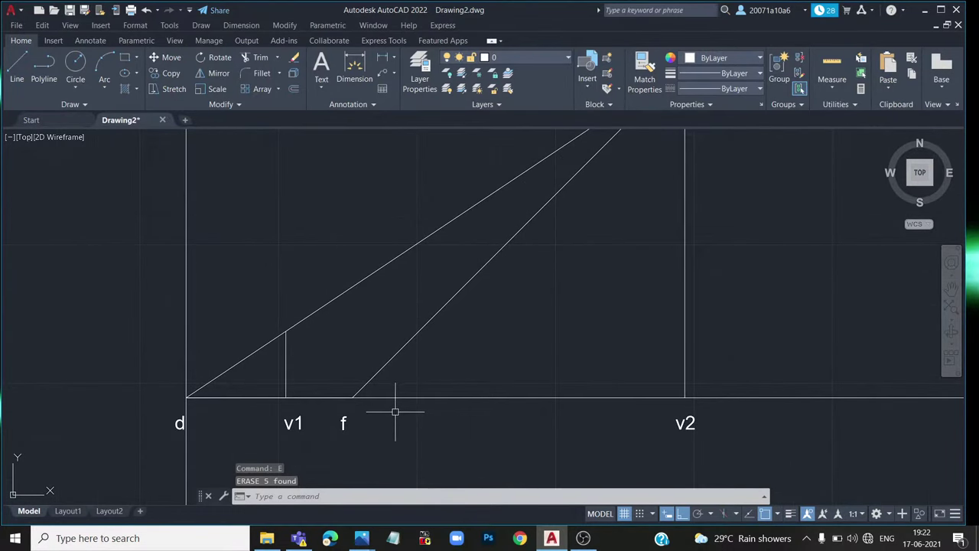
pyautogui.moveTo(394, 411); pyautogui.dragTo(367, 415, button='middle')
pyautogui.moveTo(191, 184); pyautogui.dragTo(132, 172, button='middle')
pyautogui.write('l')
pyautogui.press('Return')
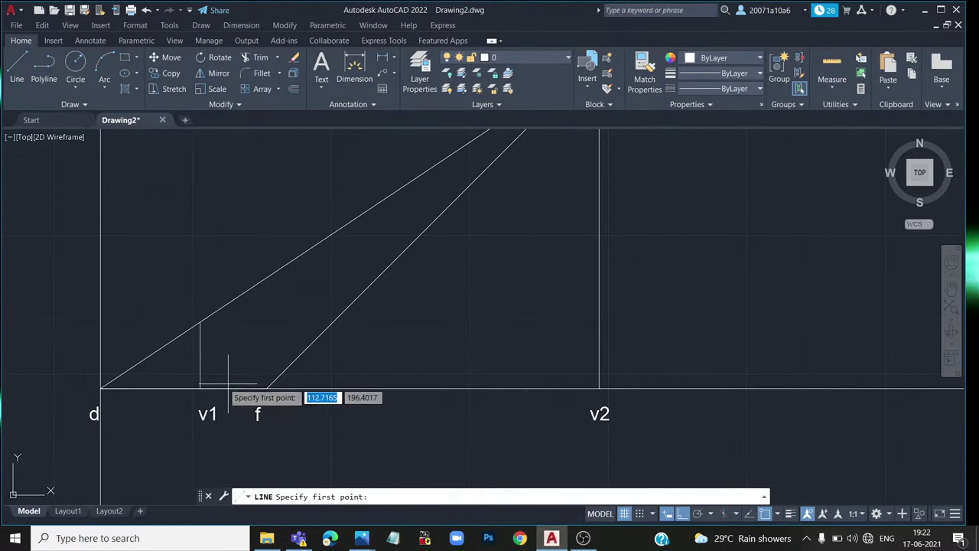
pyautogui.click(200, 388)
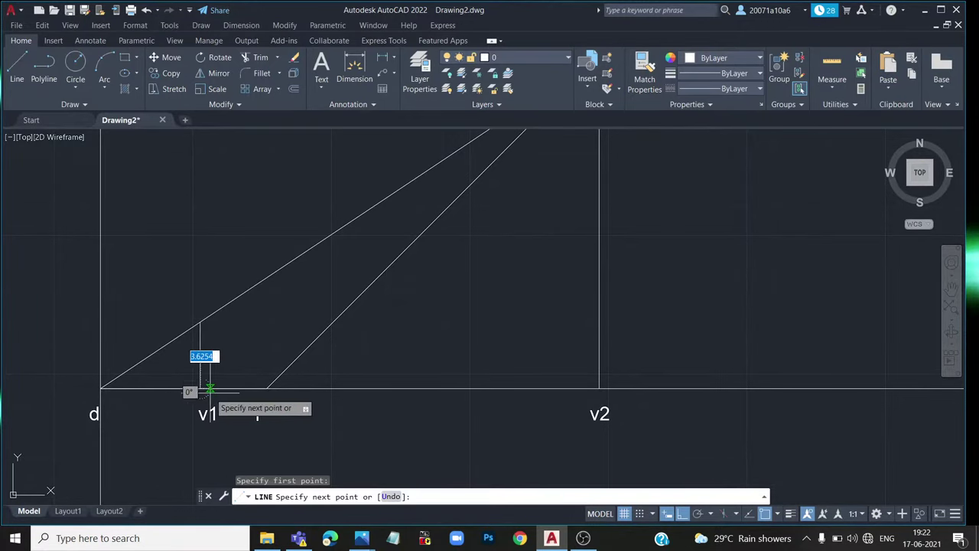
pyautogui.click(601, 388)
pyautogui.press('Return')
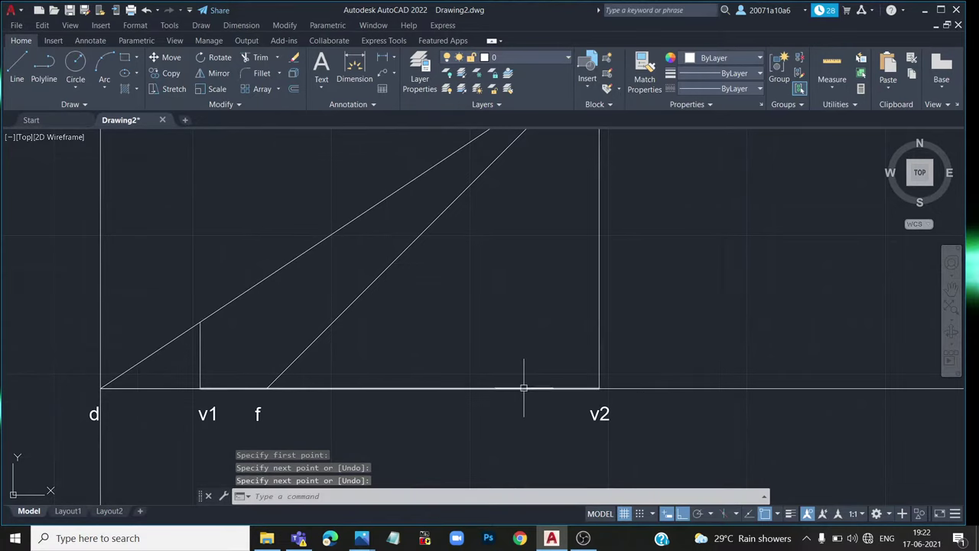
# Divide the line from v1 to v2 into 7 equal segments
pyautogui.click(523, 389)
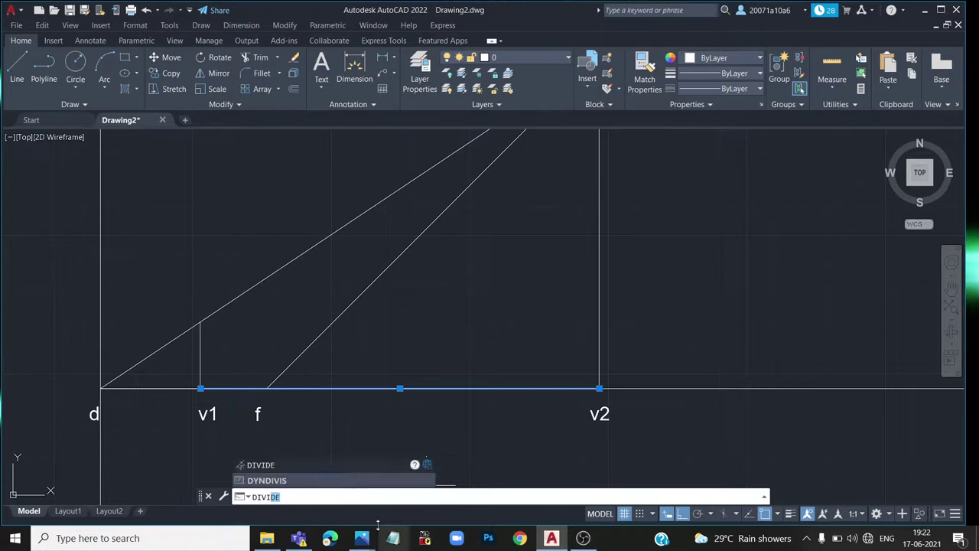
pyautogui.click(277, 464)
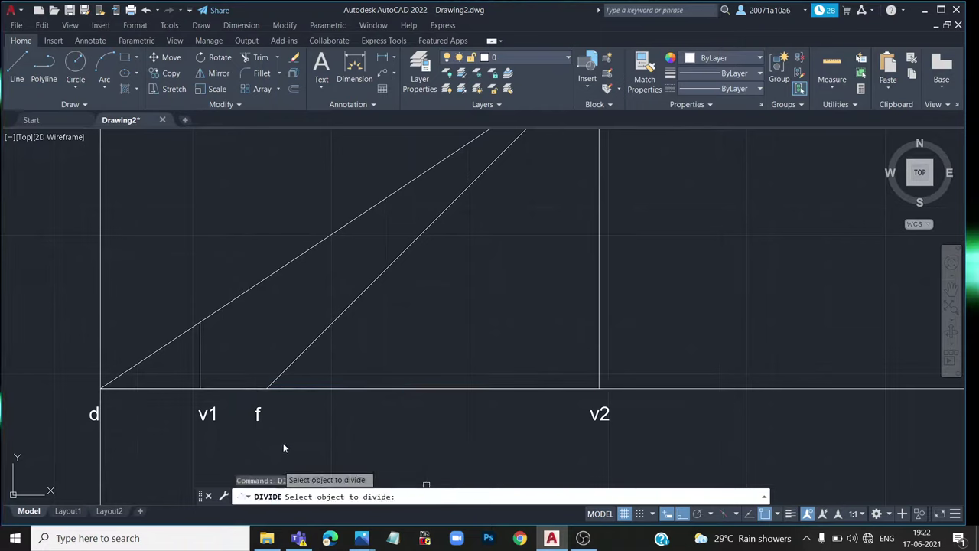
pyautogui.click(331, 389)
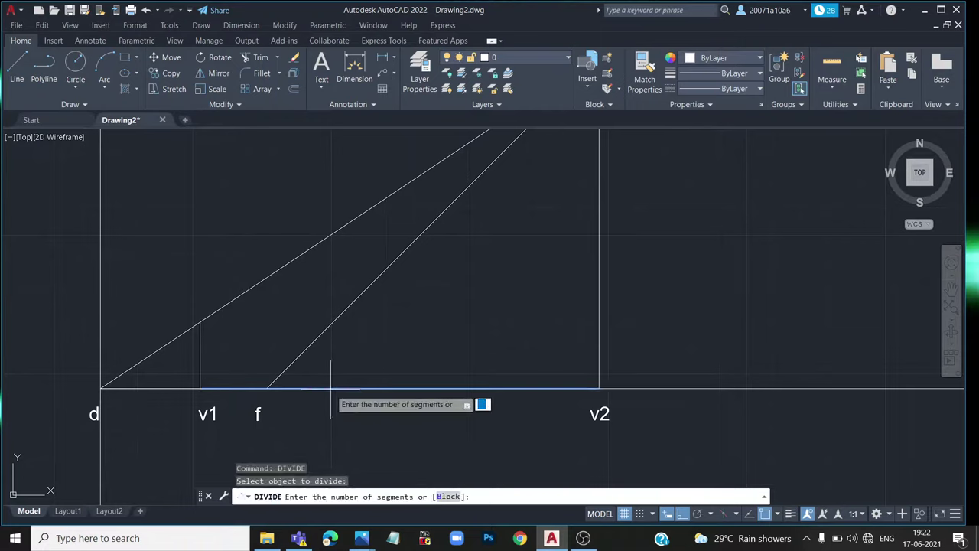
pyautogui.write('7')
pyautogui.press('Return')
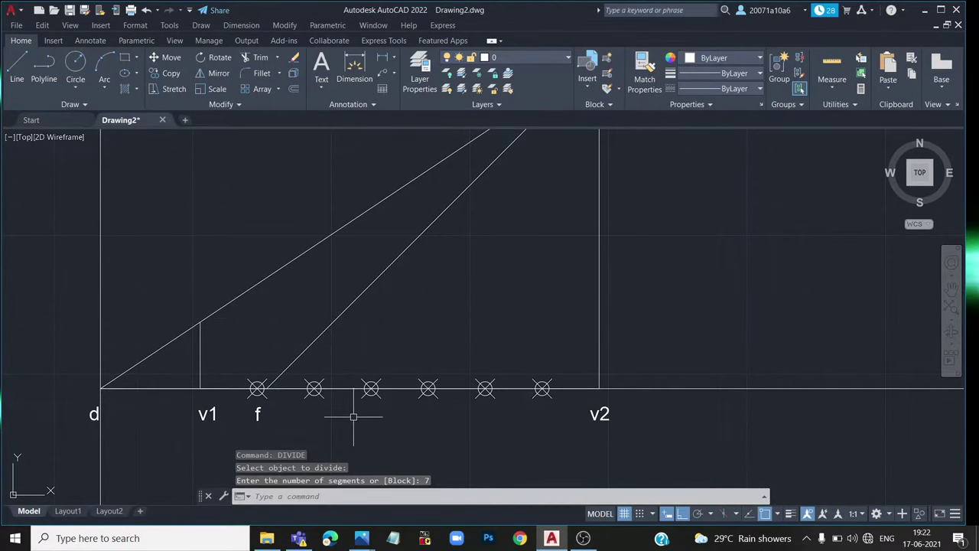
# Draw vertical lines upward from the first and second division points after v1, stopping both below the inclined line from d
pyautogui.moveTo(353, 418); pyautogui.dragTo(355, 435, button='middle')
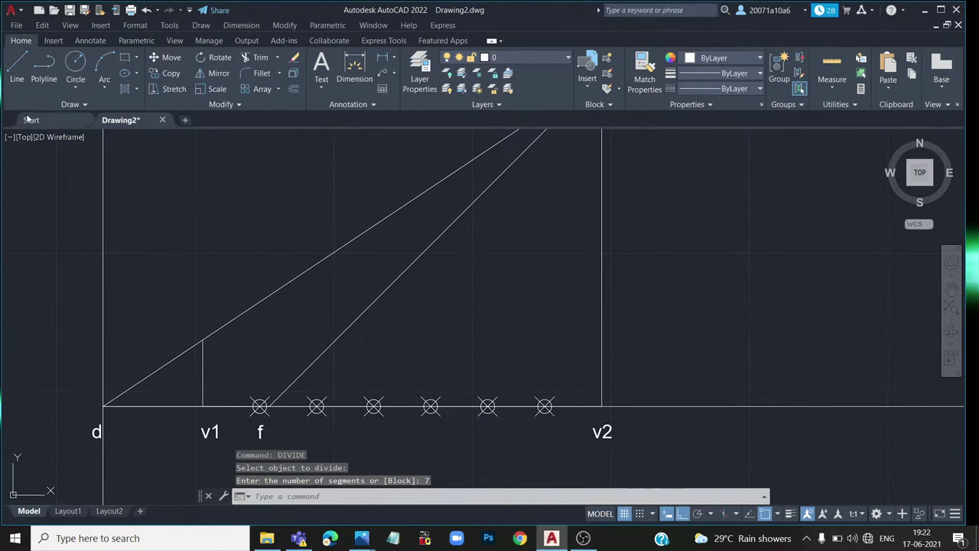
pyautogui.click(17, 68)
pyautogui.scroll(2, 222, 329)
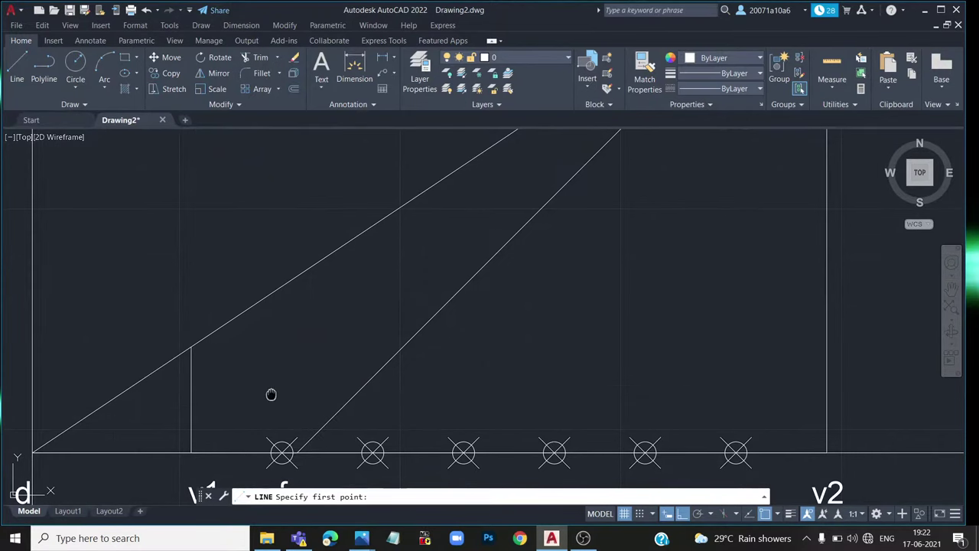
pyautogui.moveTo(271, 394); pyautogui.dragTo(279, 358, button='middle')
pyautogui.click(289, 417)
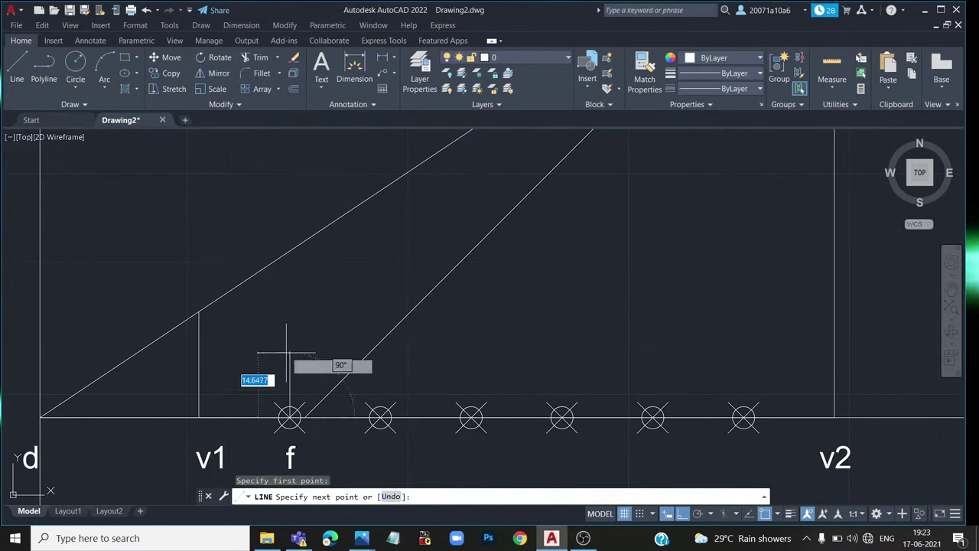
pyautogui.click(290, 343)
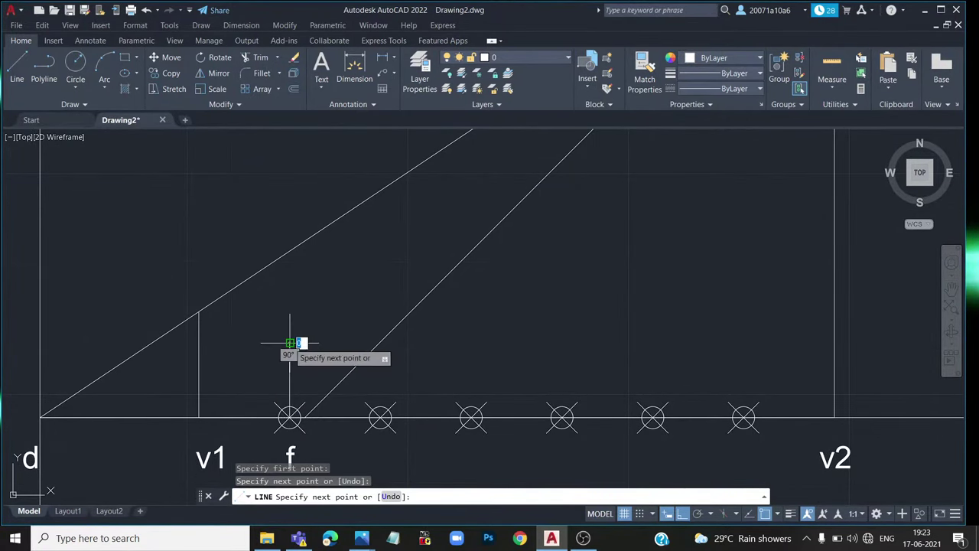
pyautogui.press('Return')
pyautogui.press('Return')
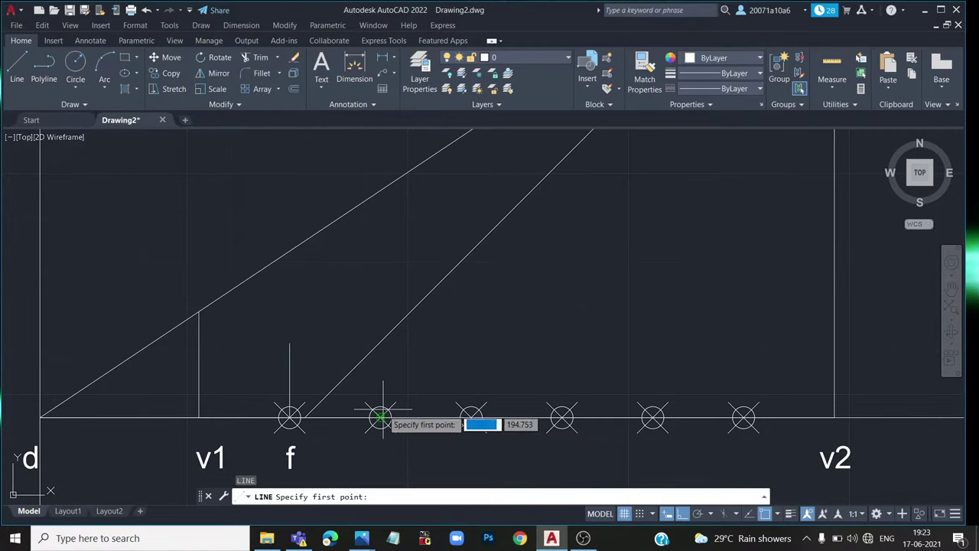
pyautogui.click(380, 416)
pyautogui.click(380, 306)
pyautogui.press('Return')
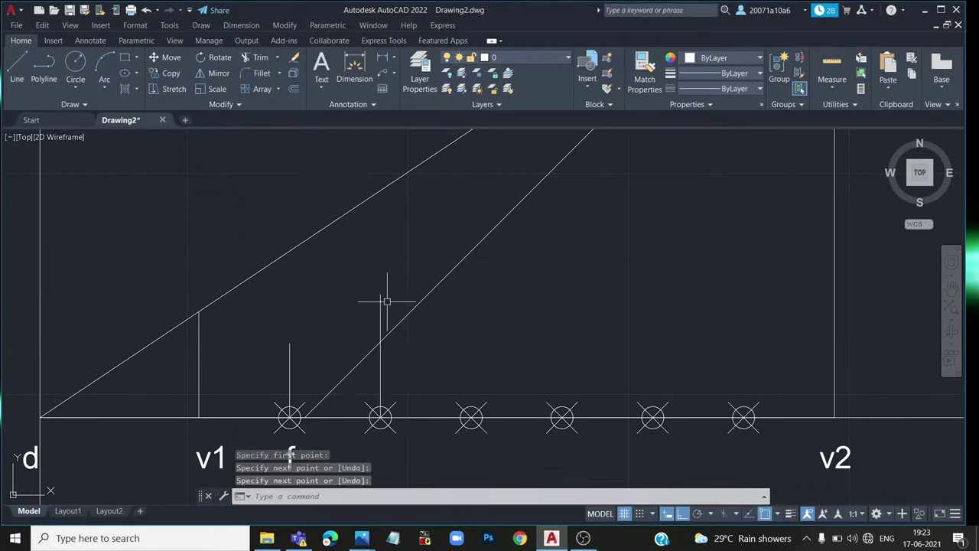
# Draw vertical lines upward from the third and fourth division points, ending just above the inclined line from the focus
pyautogui.press('Return')
pyautogui.click(471, 417)
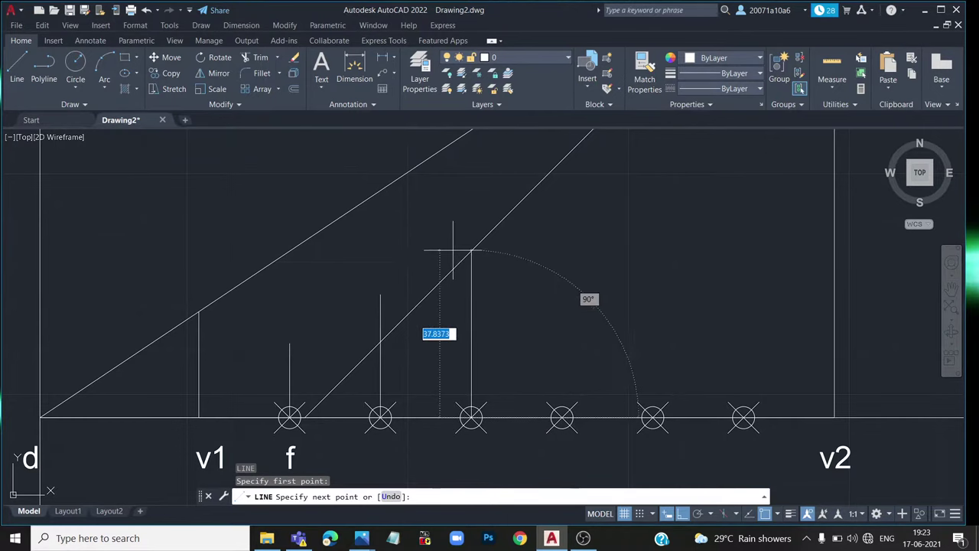
pyautogui.click(474, 222)
pyautogui.press('Return')
pyautogui.moveTo(505, 311); pyautogui.dragTo(464, 368, button='middle')
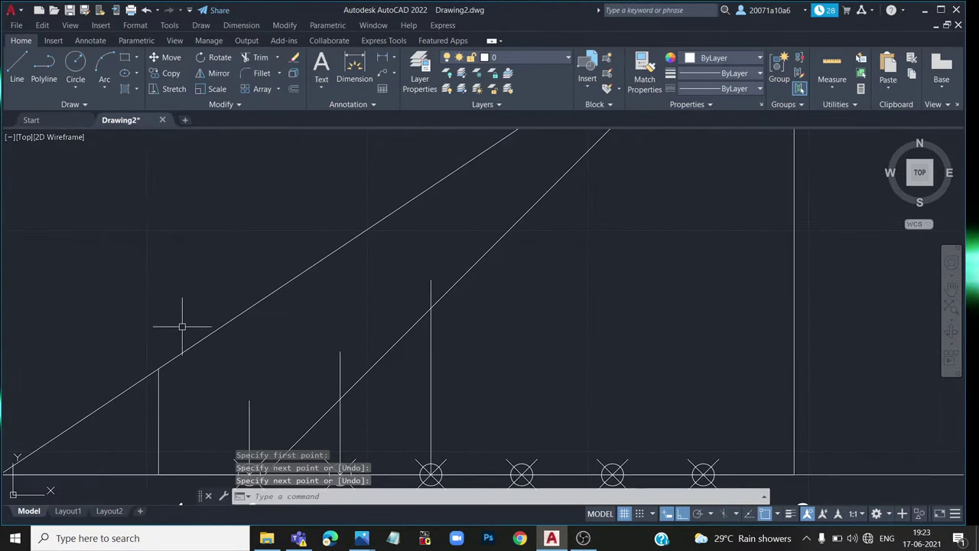
pyautogui.scroll(-3, 367, 241)
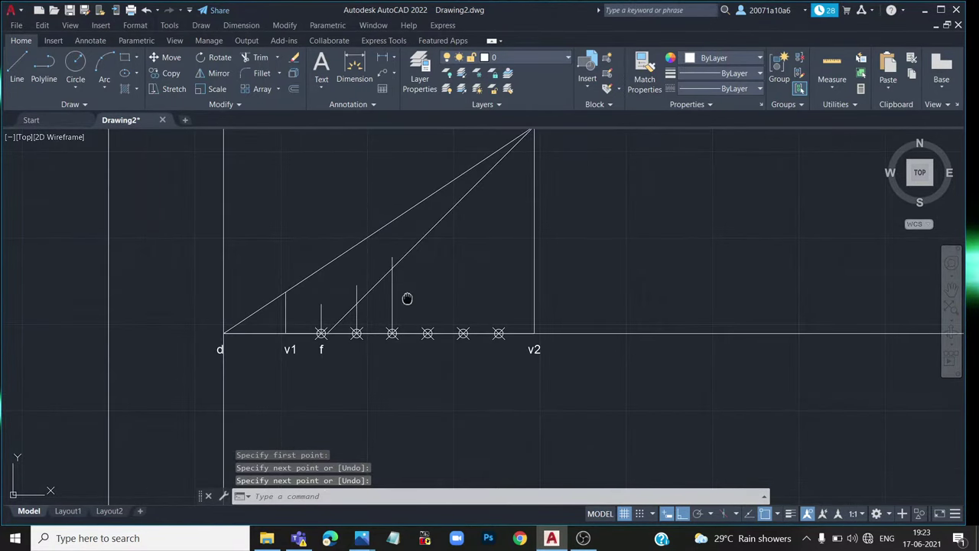
pyautogui.scroll(2, 407, 298)
pyautogui.press('Return')
pyautogui.click(406, 379)
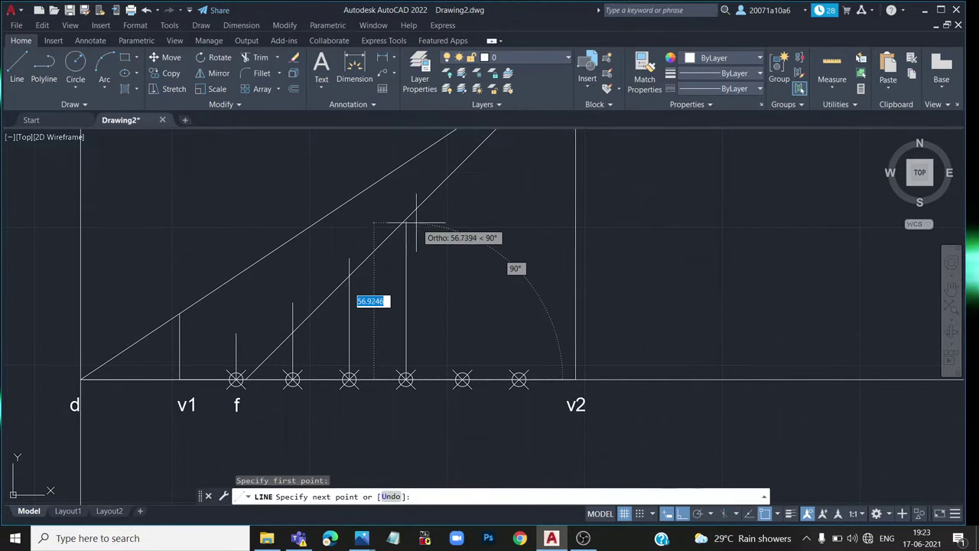
pyautogui.click(405, 190)
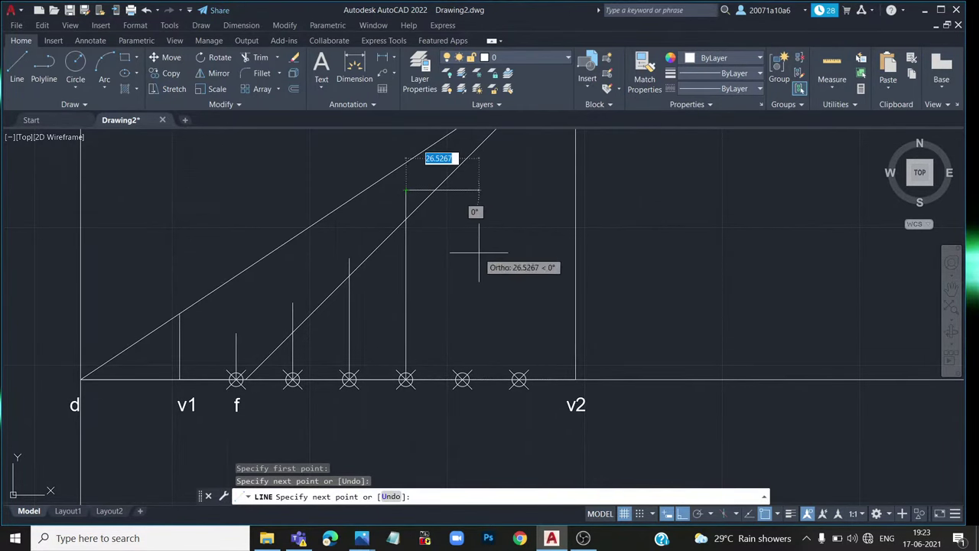
pyautogui.press('Return')
# Draw vertical lines upward from the fifth and sixth division points, ending below both inclined lines
pyautogui.moveTo(489, 267)
pyautogui.mouseDown(button='middle')
pyautogui.moveTo(472, 356)
pyautogui.moveTo(472, 459)
pyautogui.moveTo(485, 348)
pyautogui.mouseUp(button='middle')
pyautogui.press('l')
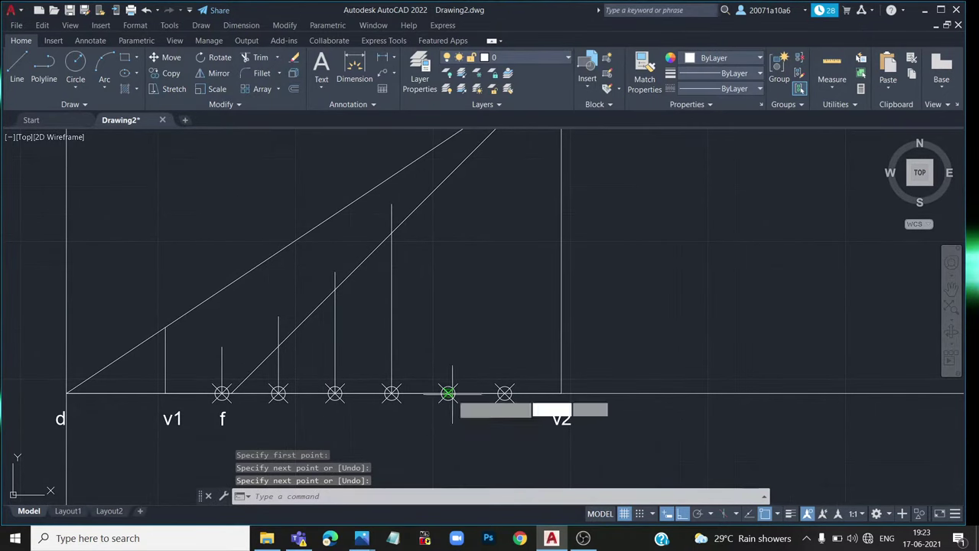
pyautogui.press('Return')
pyautogui.click(448, 393)
pyautogui.click(455, 261)
pyautogui.press('Return')
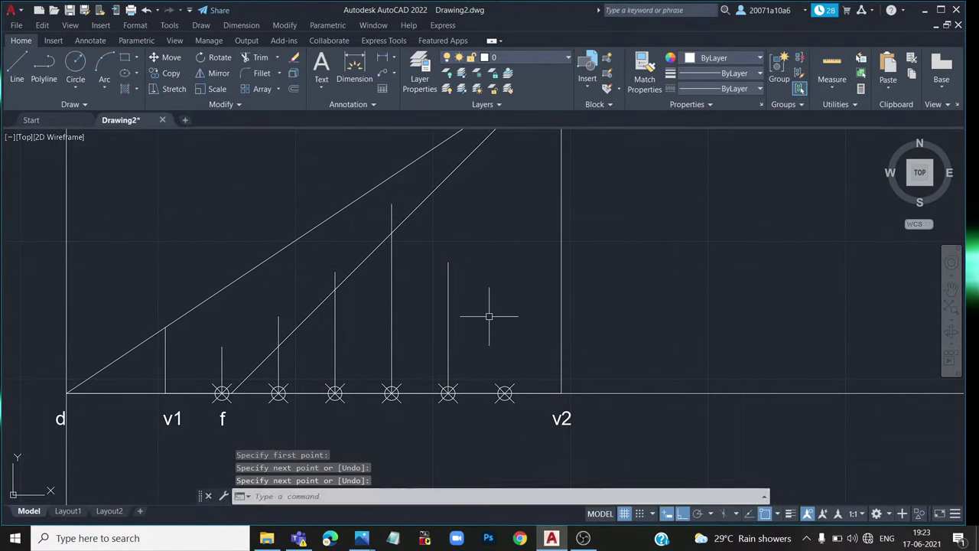
pyautogui.press('Return')
pyautogui.click(505, 393)
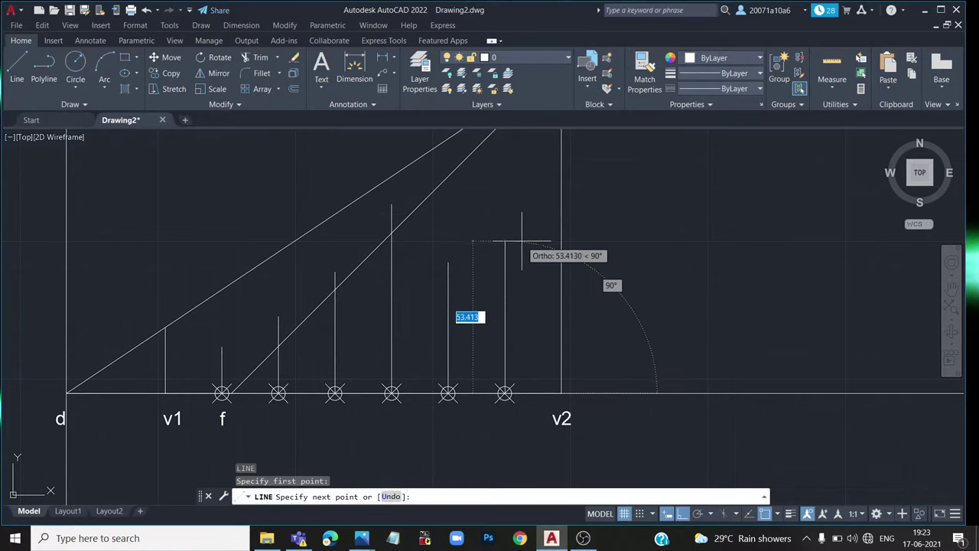
pyautogui.click(517, 239)
pyautogui.press('Return')
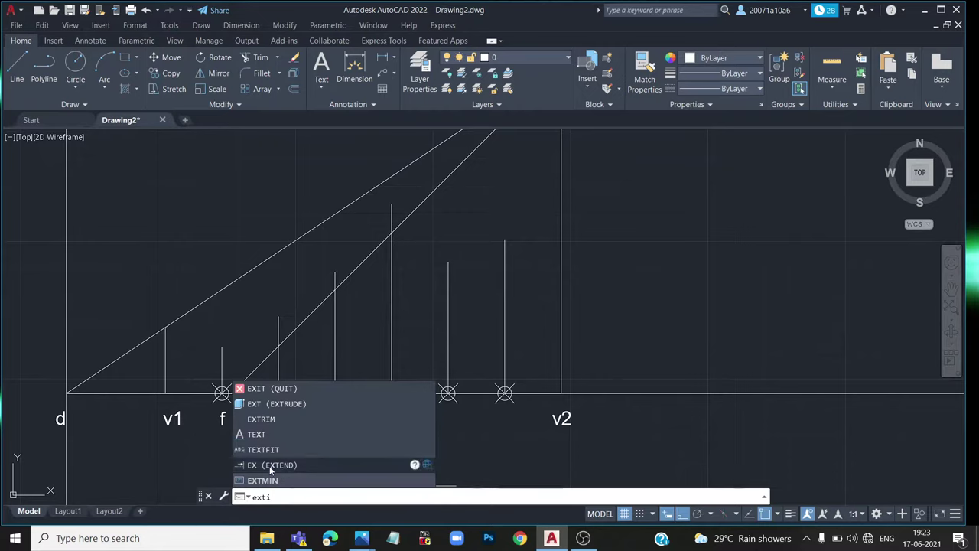
# Extend the vertical lines at the first four division points up to the inclined line from d
pyautogui.click(269, 466)
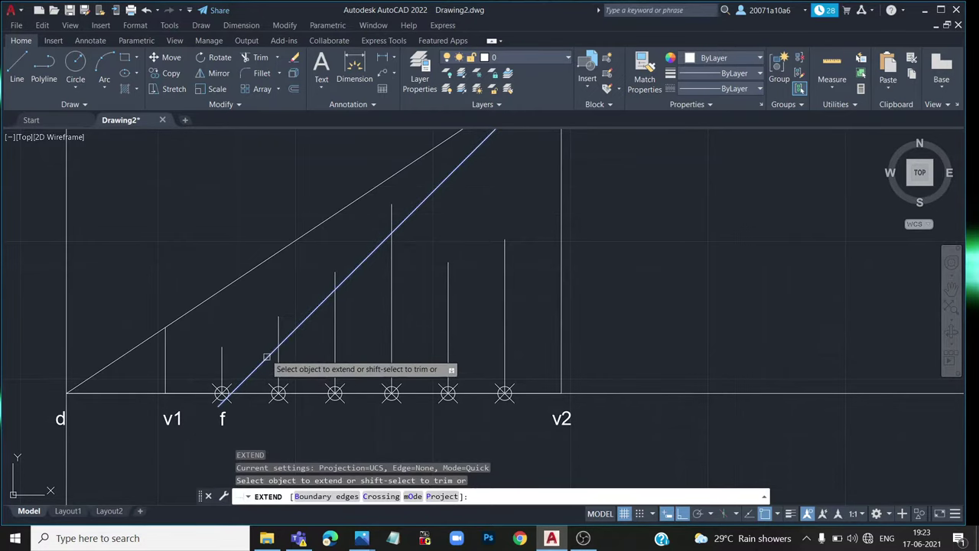
pyautogui.click(222, 364)
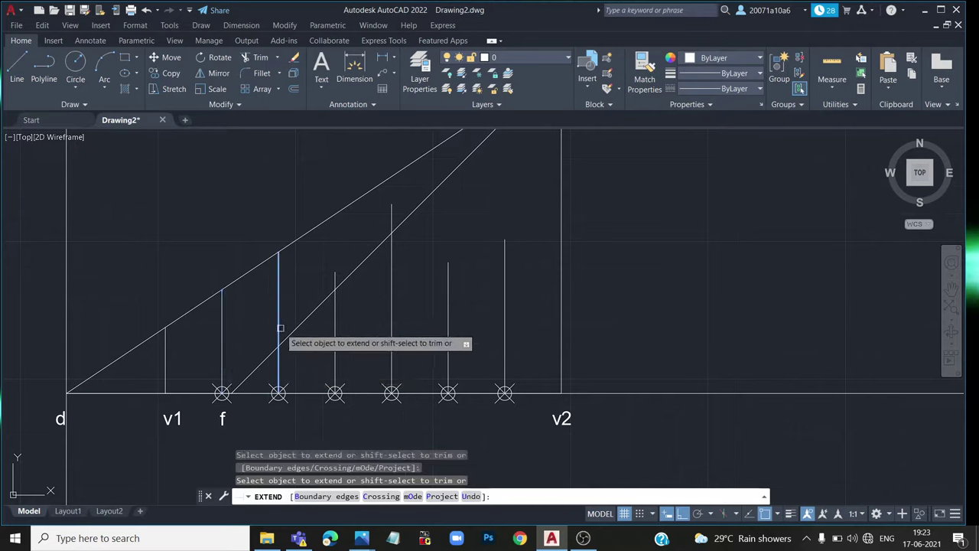
pyautogui.click(278, 333)
pyautogui.click(339, 280)
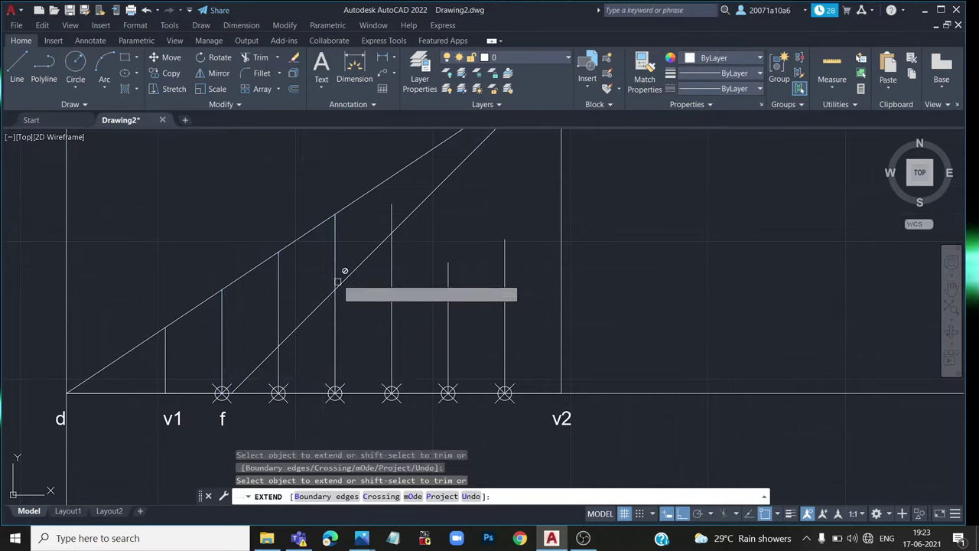
pyautogui.click(392, 218)
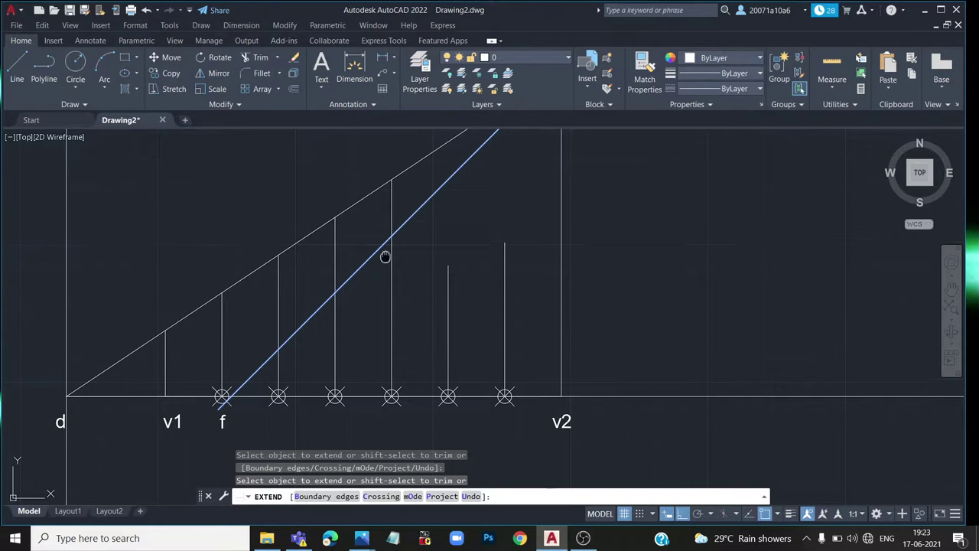
# Extend the vertical lines at the fifth and sixth division points past the focus line to the inclined line from d
pyautogui.moveTo(385, 258)
pyautogui.mouseDown(button='middle')
pyautogui.moveTo(289, 321)
pyautogui.moveTo(326, 398)
pyautogui.mouseUp(button='middle')
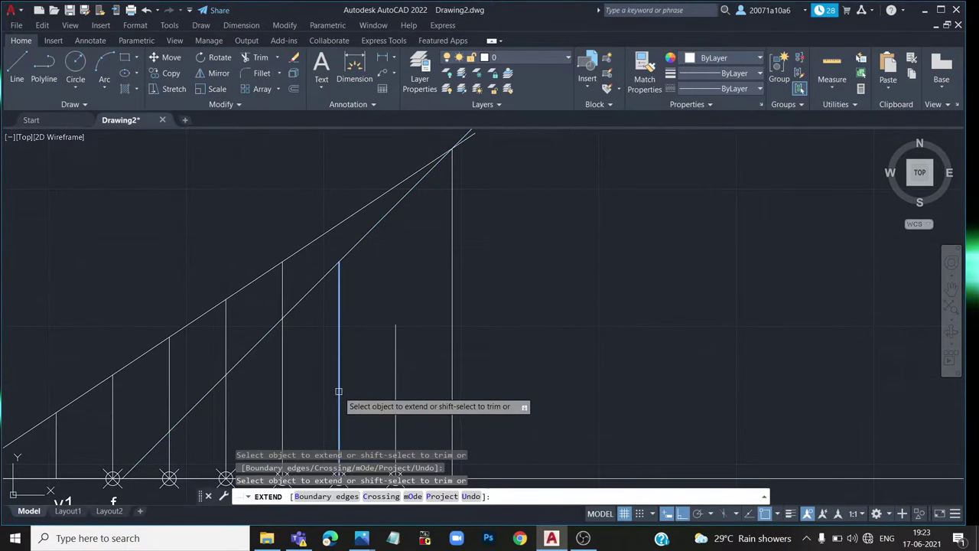
pyautogui.click(338, 386)
pyautogui.click(337, 378)
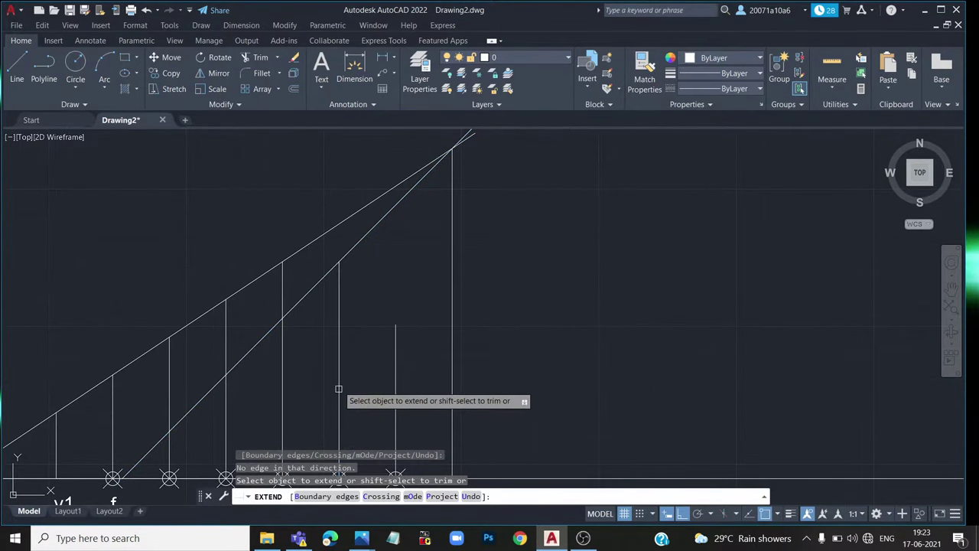
pyautogui.click(395, 376)
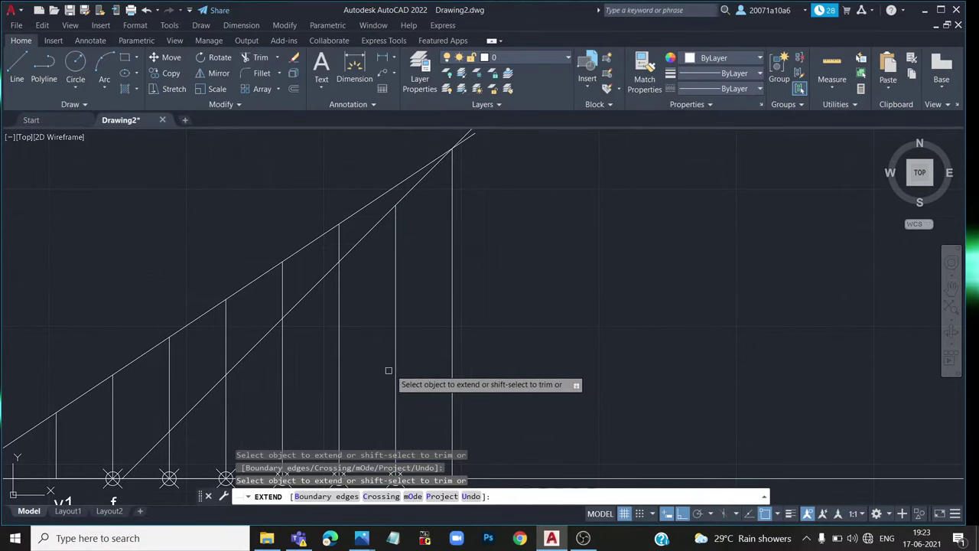
pyautogui.click(394, 359)
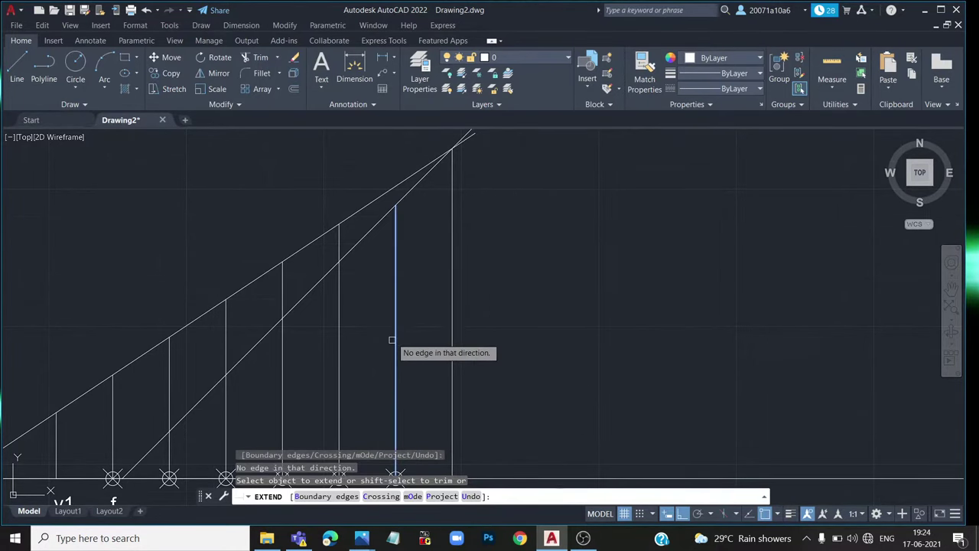
pyautogui.click(394, 291)
pyautogui.scroll(-2, 391, 291)
pyautogui.moveTo(389, 293); pyautogui.dragTo(402, 283, button='middle')
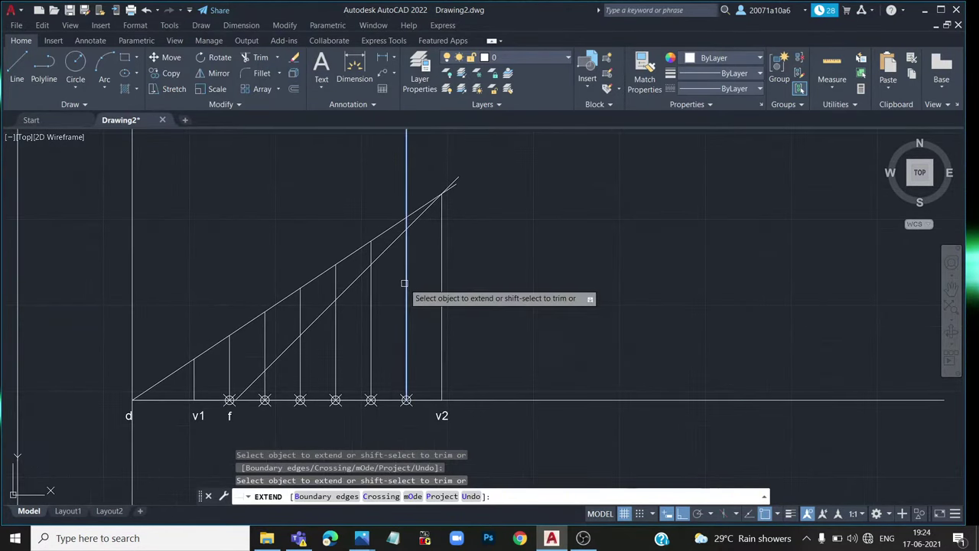
pyautogui.press('Escape')
# Draw a circle centred on the first division point near f, with its radius reaching the top of that point's vertical line
pyautogui.scroll(2, 367, 333)
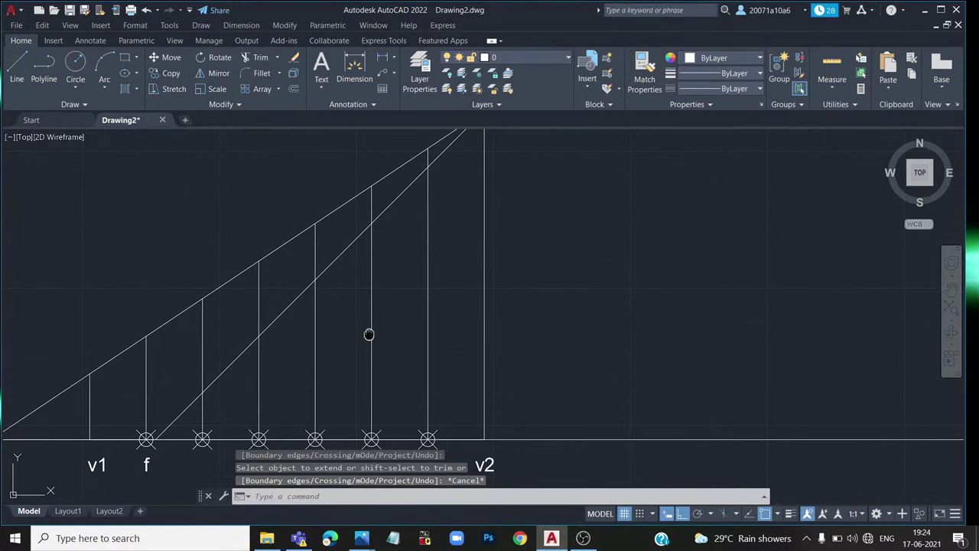
pyautogui.moveTo(369, 335); pyautogui.dragTo(388, 316, button='middle')
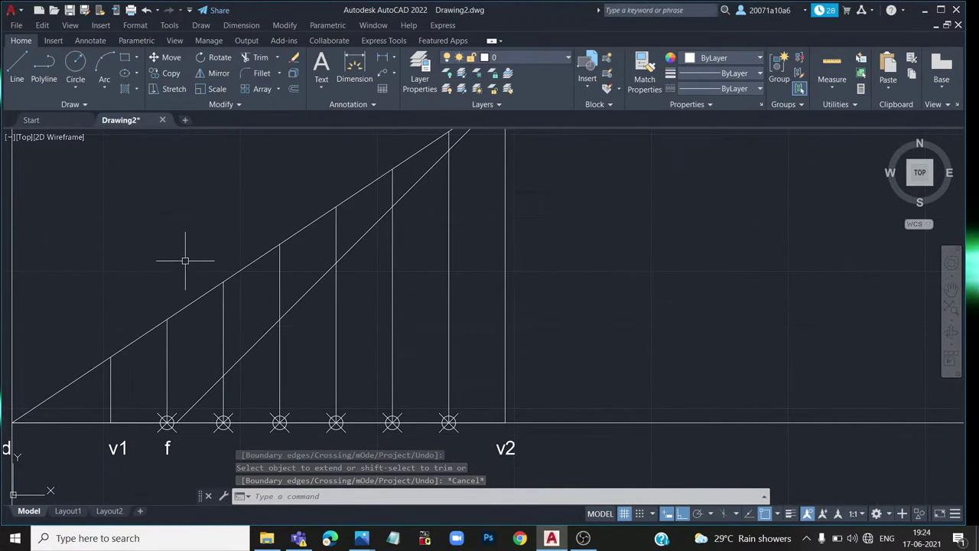
pyautogui.click(75, 67)
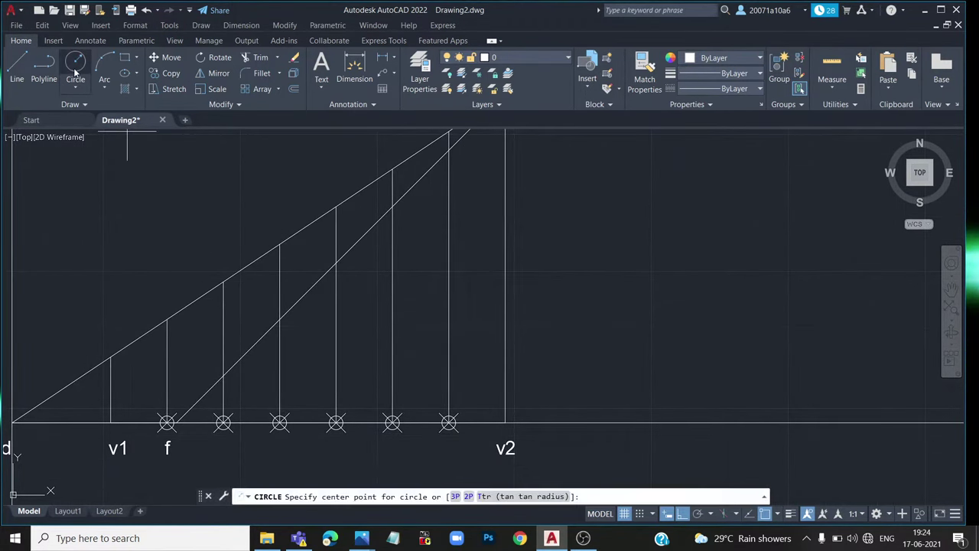
pyautogui.click(168, 421)
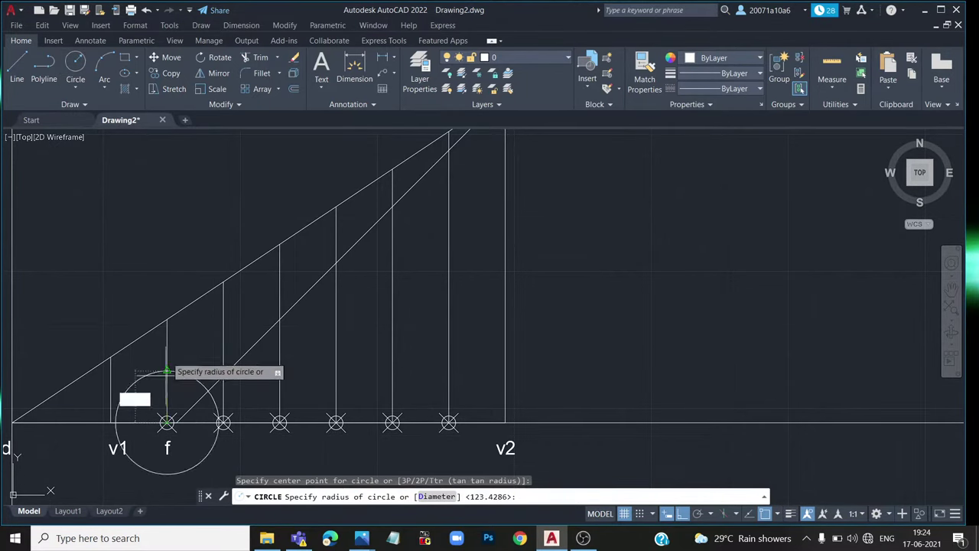
pyautogui.click(168, 320)
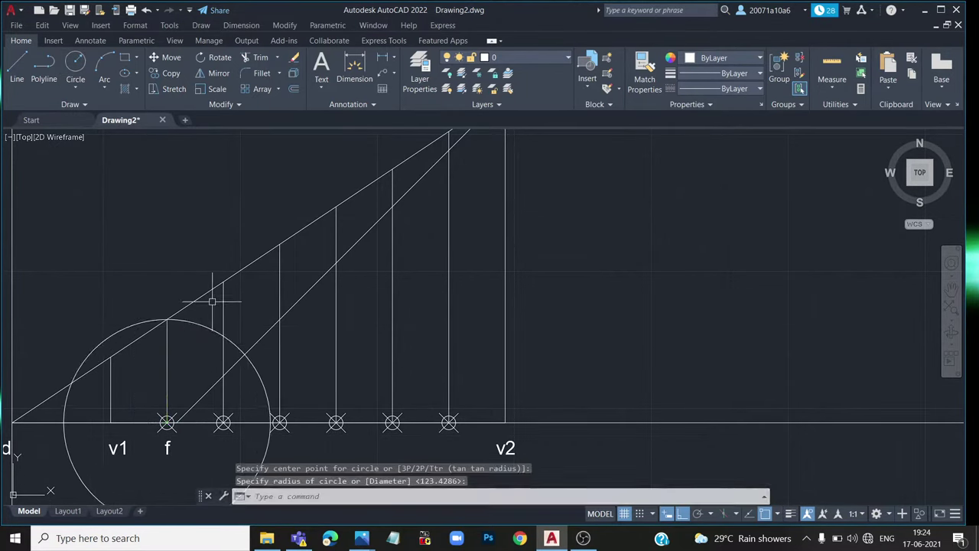
pyautogui.moveTo(224, 345); pyautogui.dragTo(227, 305, button='middle')
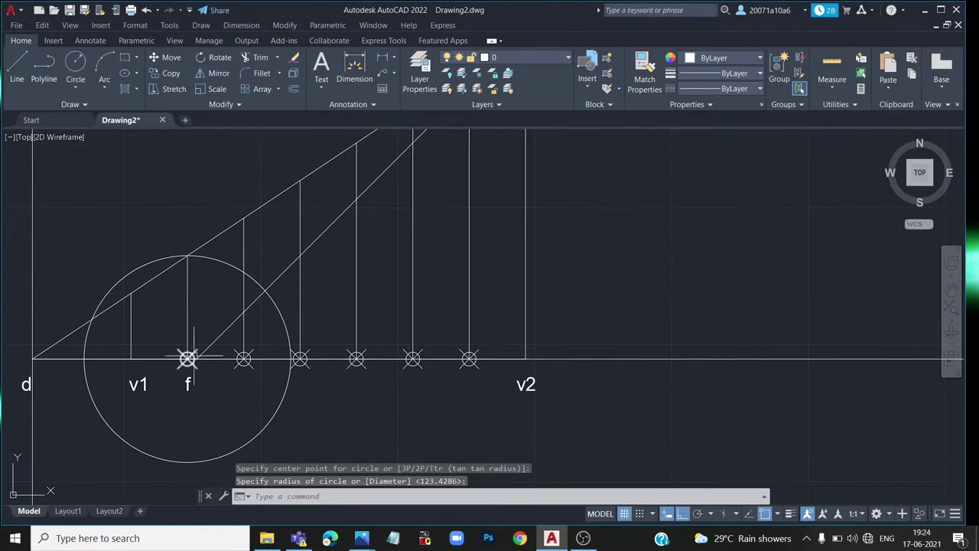
pyautogui.scroll(5, 188, 358)
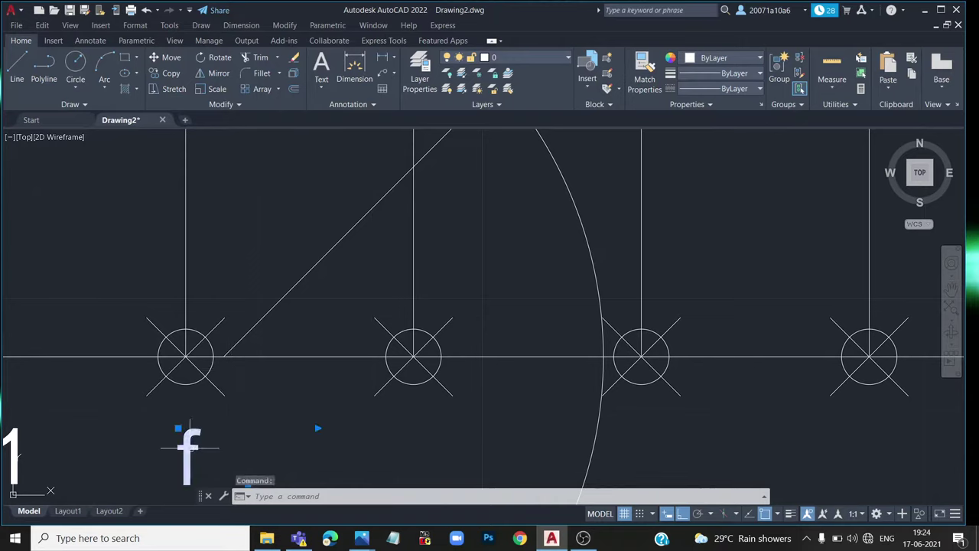
# Move the f label sideways so it sits directly below the start of the steeper inclined line
pyautogui.click(161, 59)
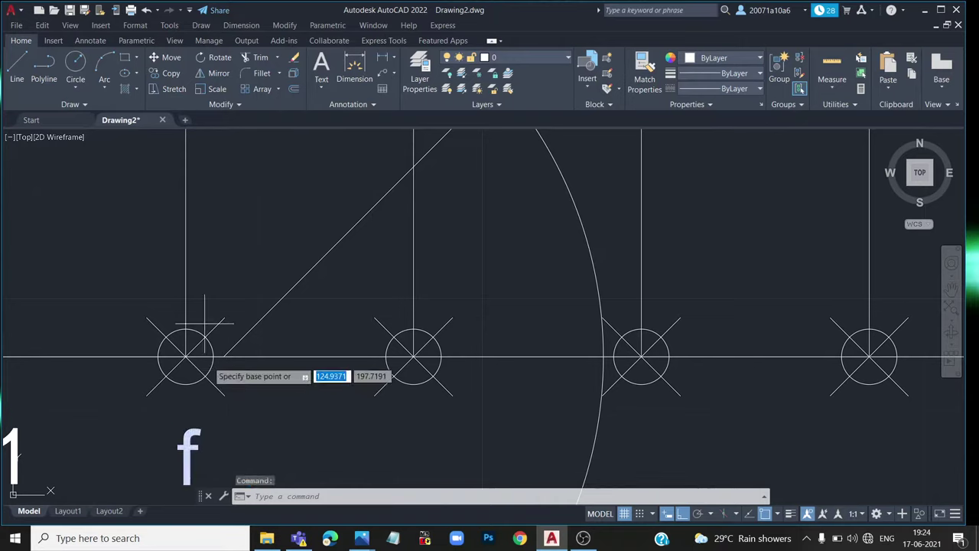
pyautogui.click(229, 417)
pyautogui.click(248, 426)
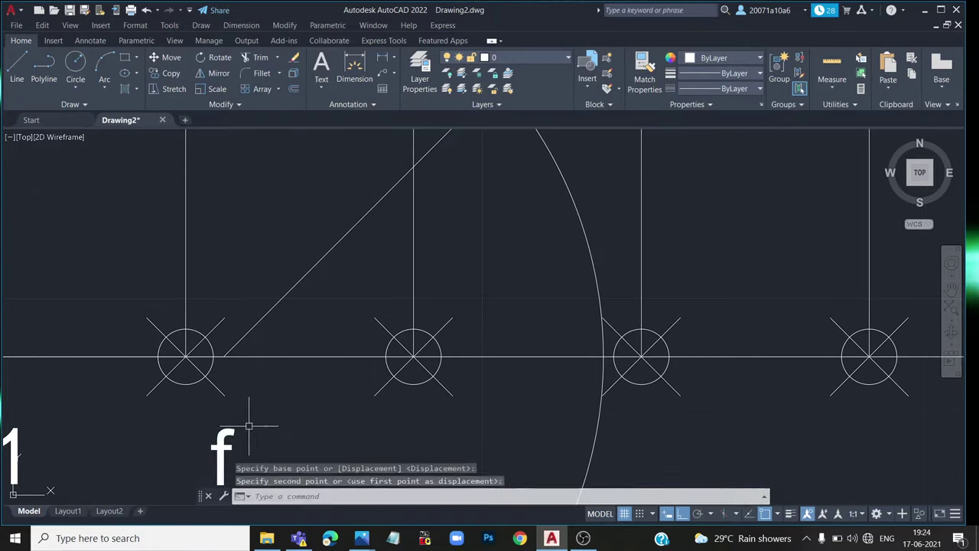
pyautogui.scroll(-5, 194, 346)
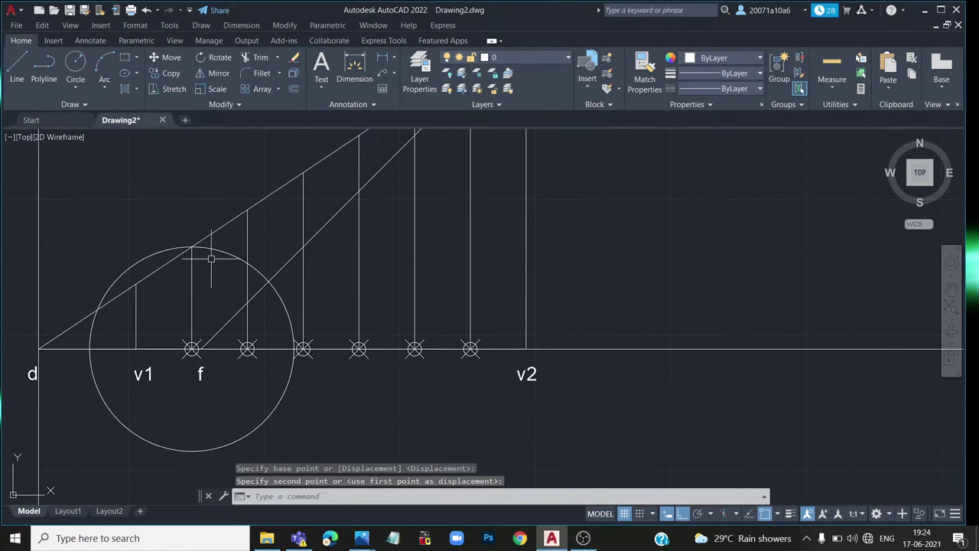
# Move the circle's centre from the first division point to the focus at f
pyautogui.scroll(2, 217, 322)
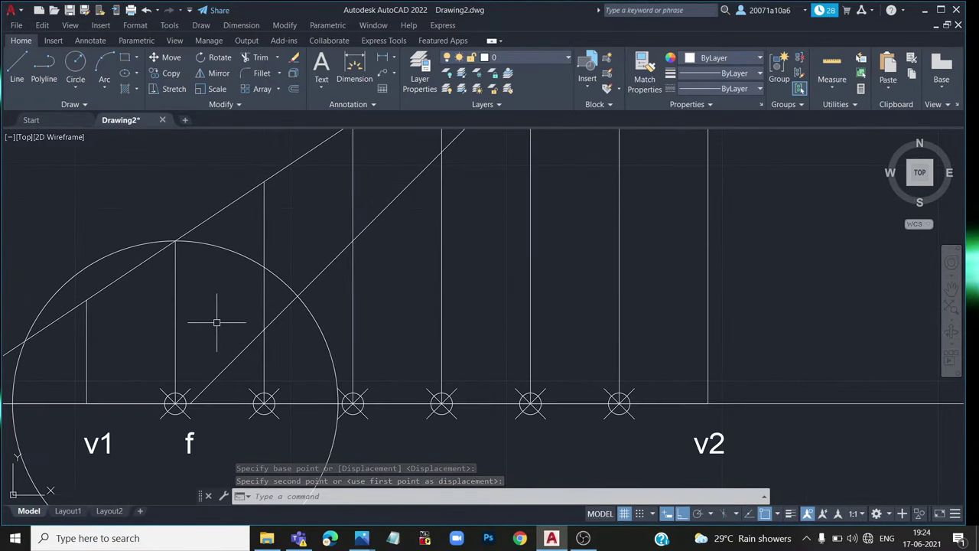
pyautogui.click(229, 250)
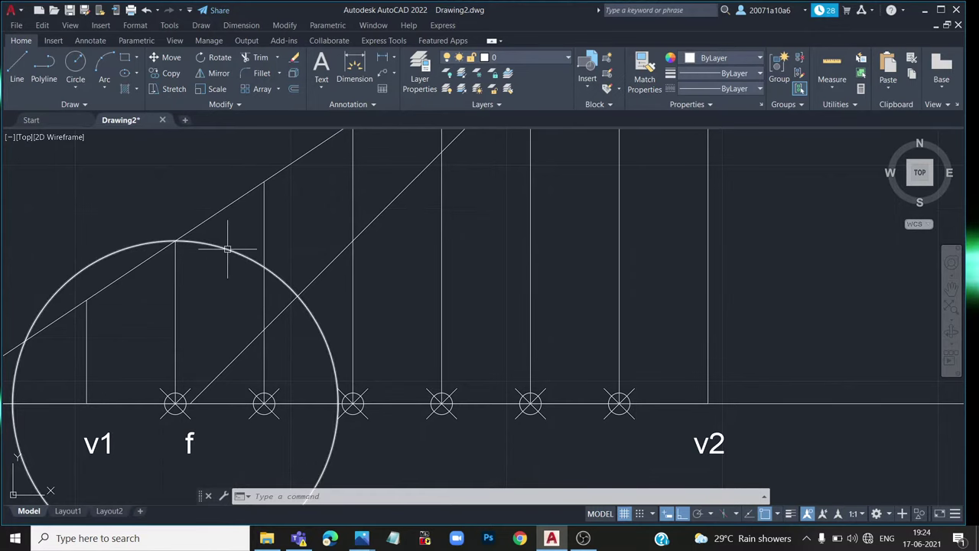
pyautogui.click(176, 404)
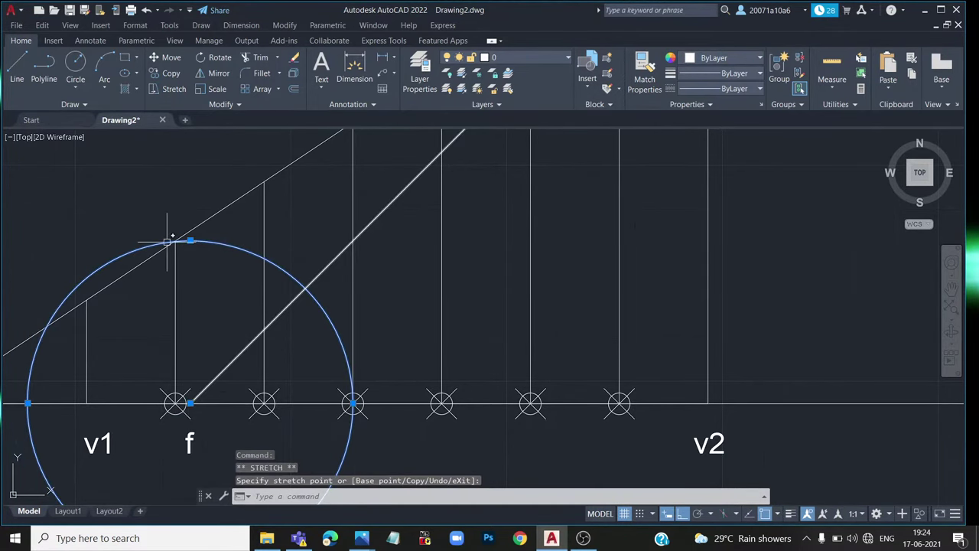
# Place a point where the circle centred on f crosses the first division point's vertical line
pyautogui.scroll(3, 166, 242)
pyautogui.click(80, 103)
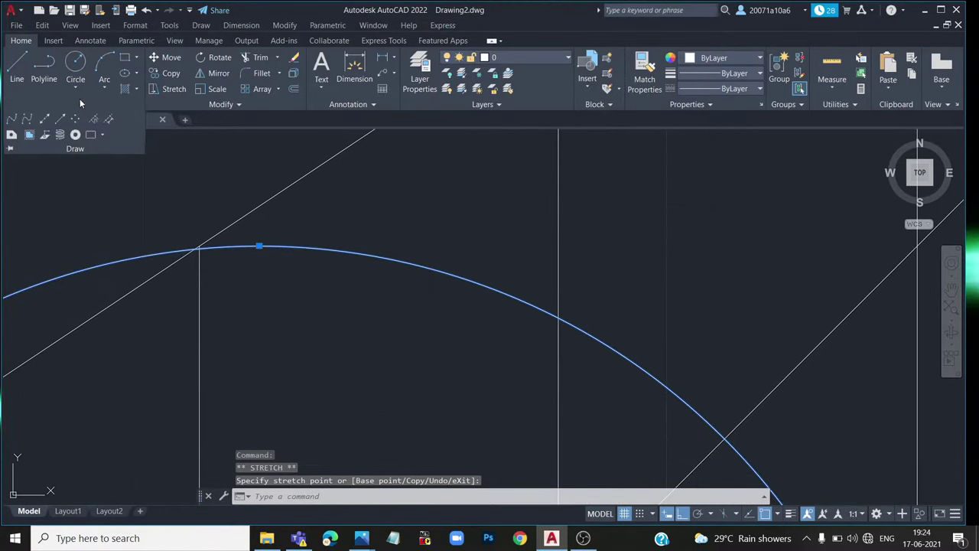
pyautogui.click(77, 118)
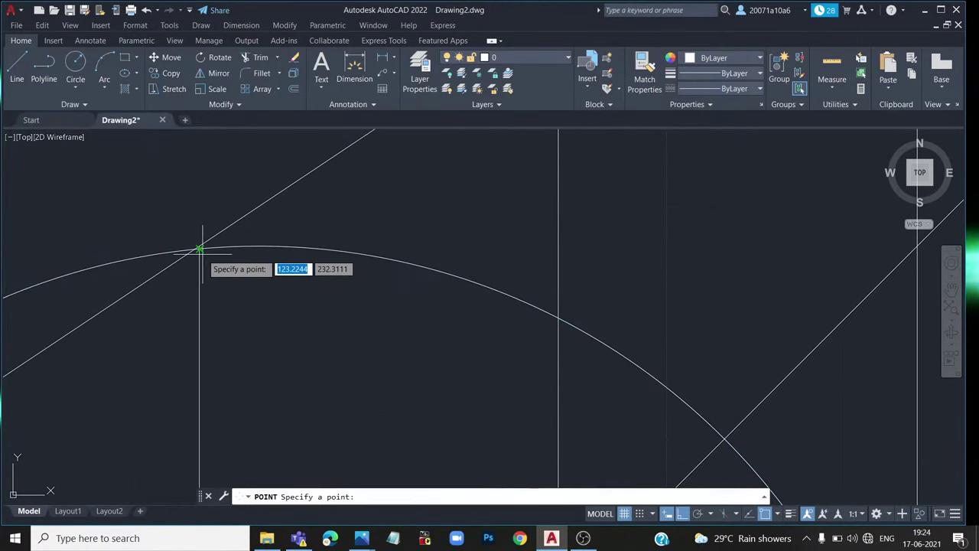
pyautogui.scroll(-5, 199, 249)
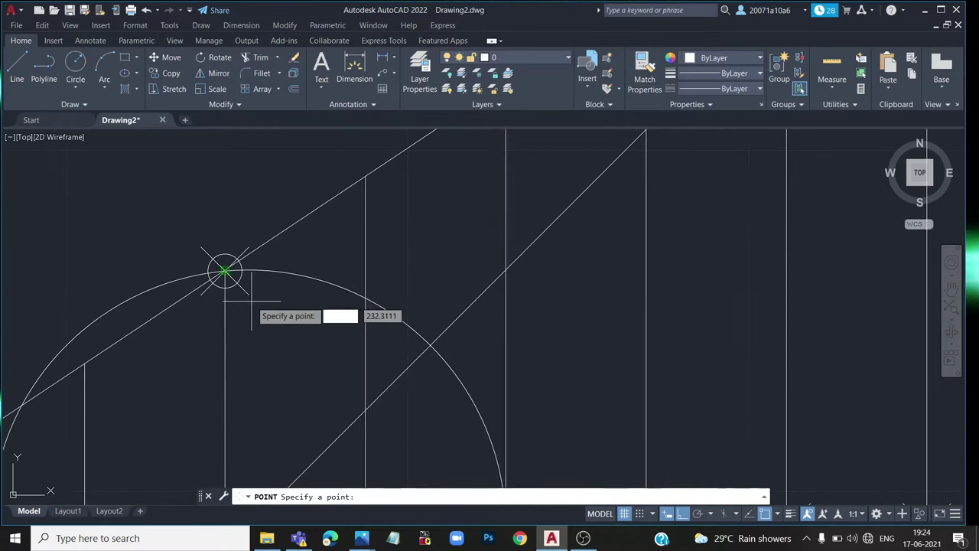
pyautogui.moveTo(225, 268)
pyautogui.mouseDown(button='middle')
pyautogui.moveTo(251, 301)
pyautogui.moveTo(157, 267)
pyautogui.mouseUp(button='middle')
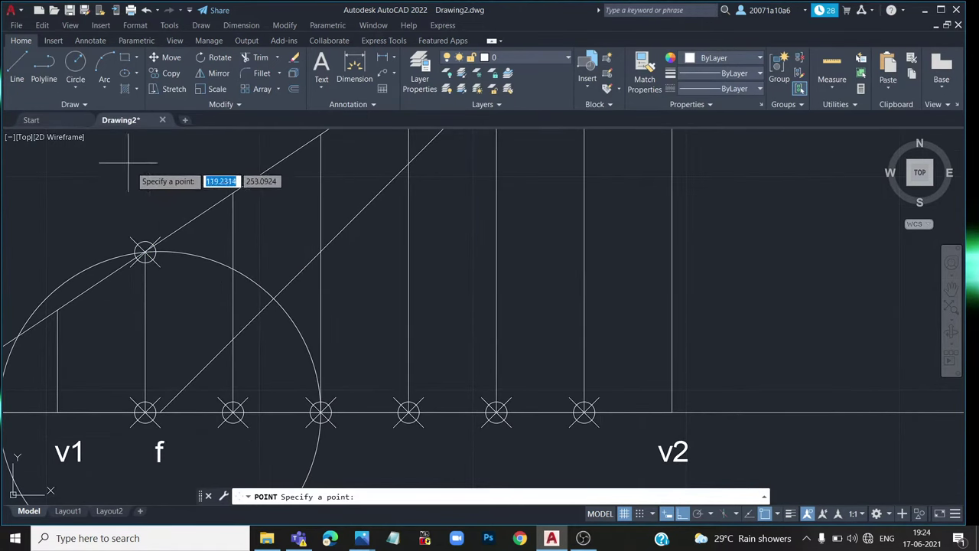
pyautogui.press('Escape')
# Recentre the circle on the second division point and stretch its radius to the top of that point's vertical line
pyautogui.click(214, 258)
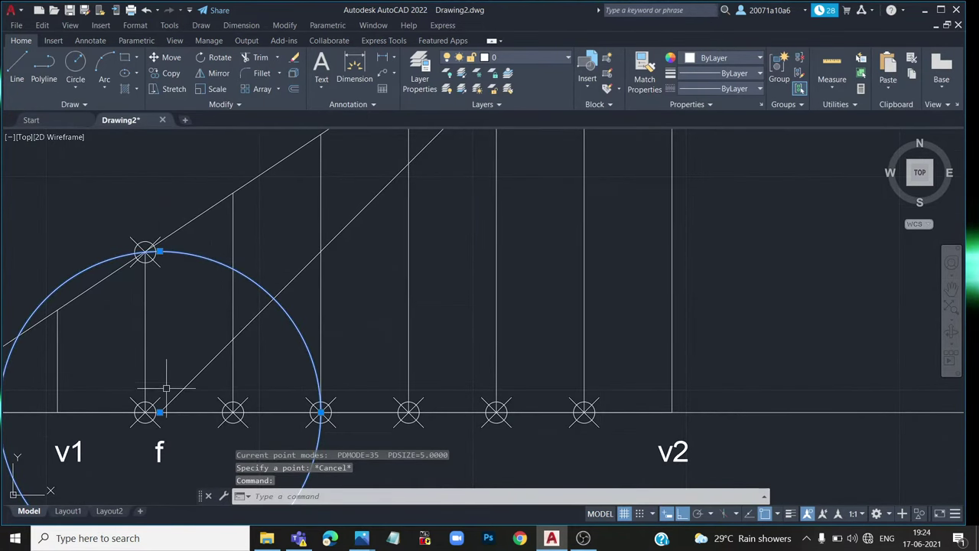
pyautogui.click(159, 413)
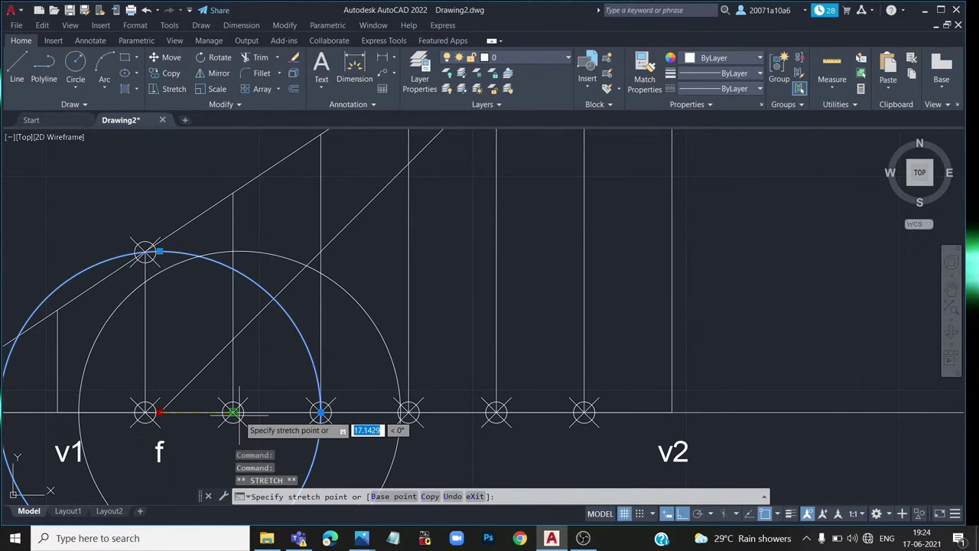
pyautogui.click(234, 413)
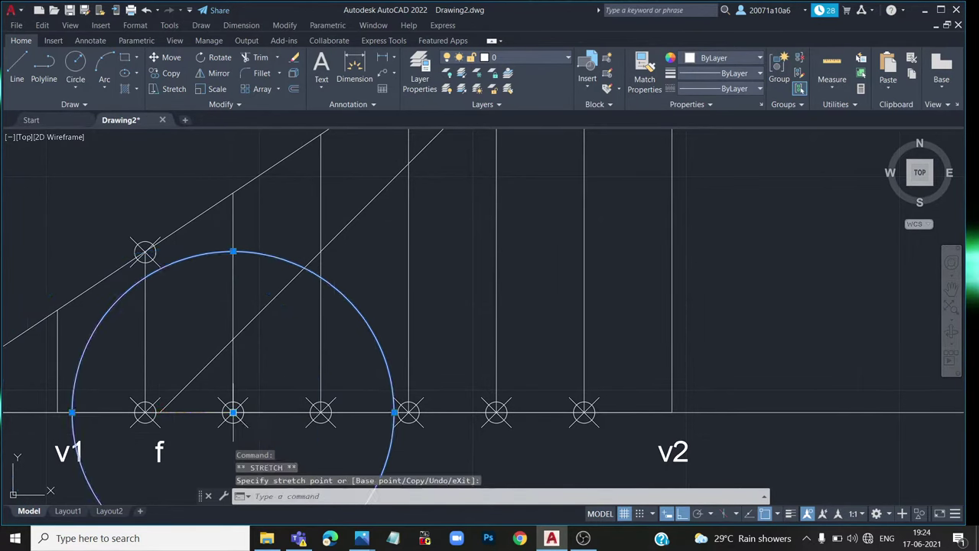
pyautogui.click(233, 250)
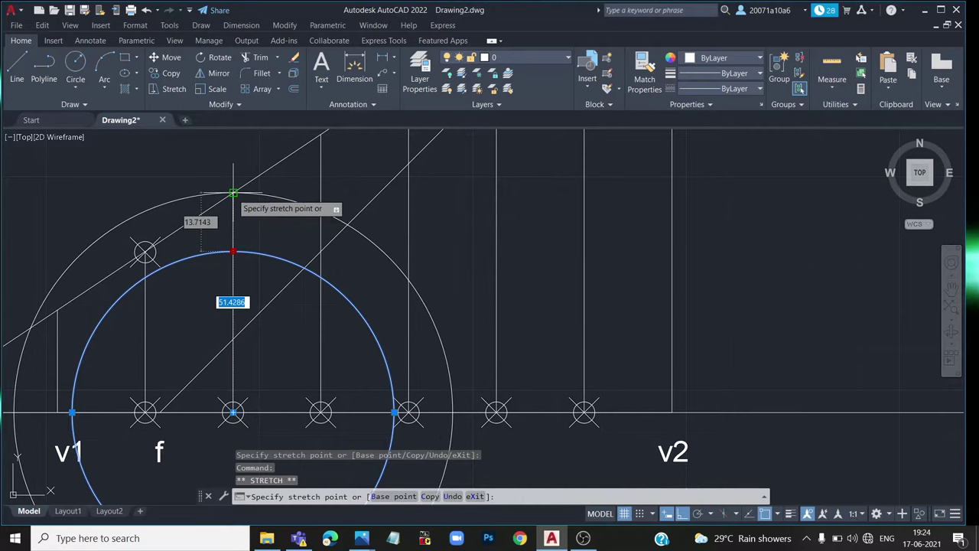
pyautogui.click(234, 195)
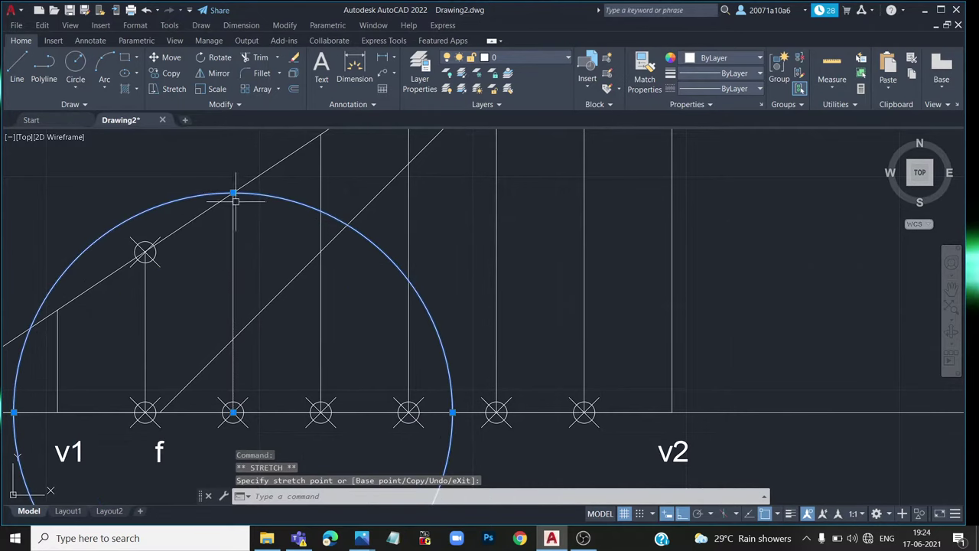
# Move the circle's centre back to the focus at f and place a point where it crosses the second division point's vertical line
pyautogui.click(233, 413)
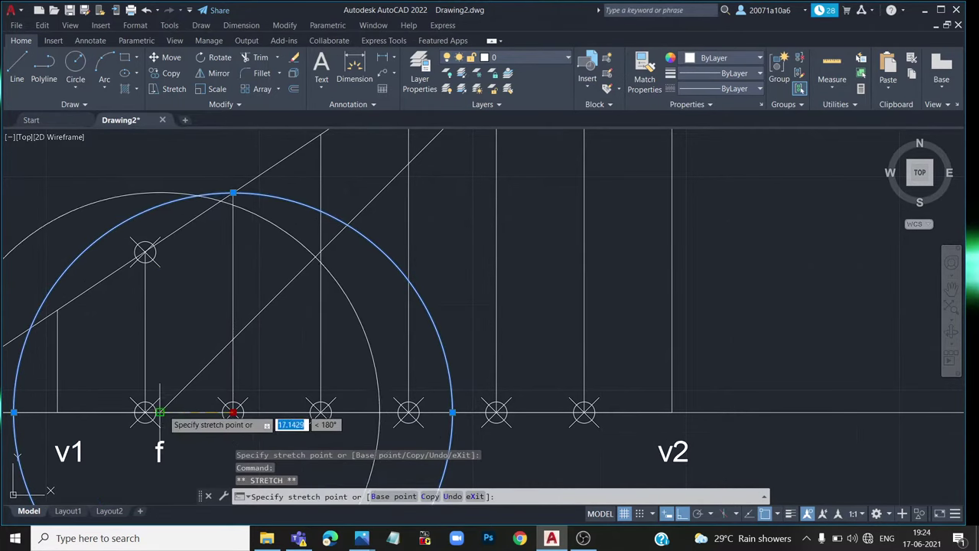
pyautogui.click(159, 413)
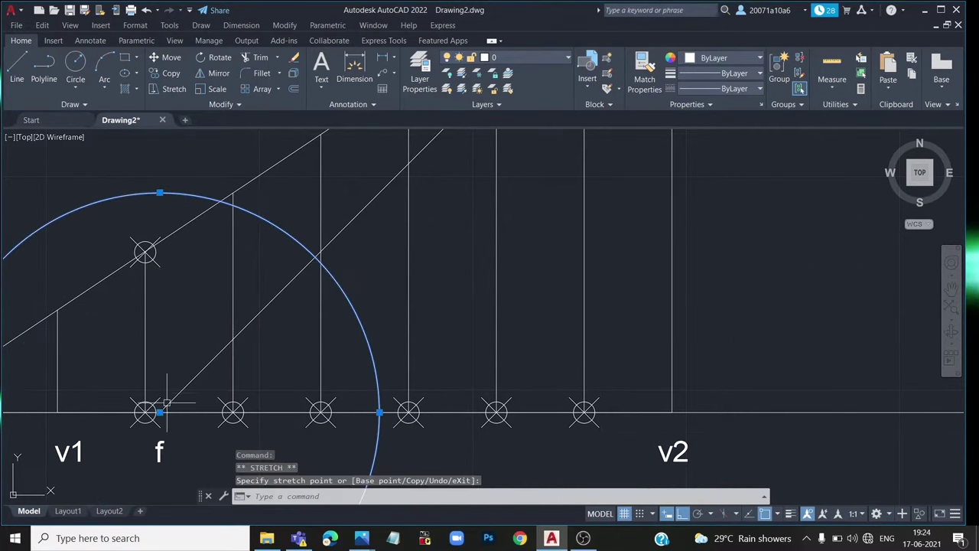
pyautogui.click(75, 104)
pyautogui.click(77, 120)
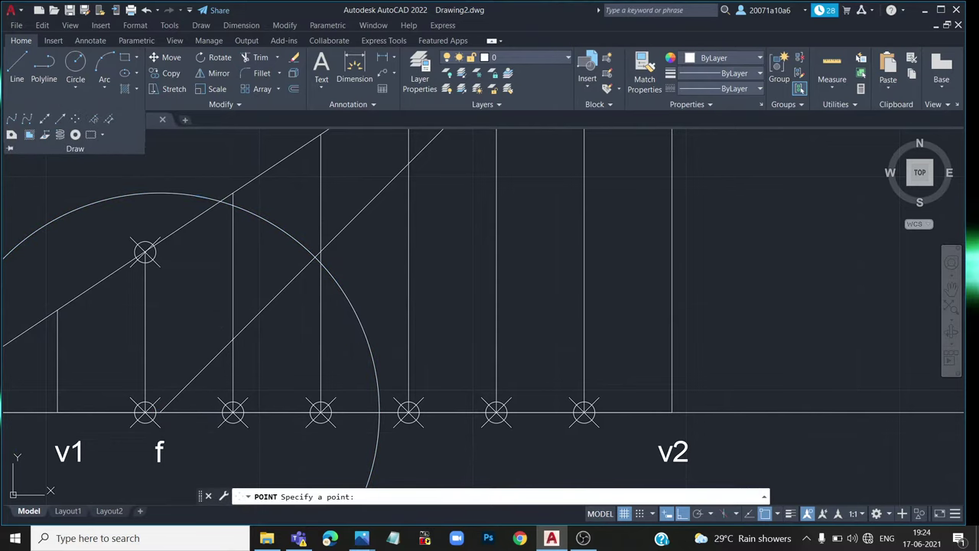
pyautogui.click(234, 207)
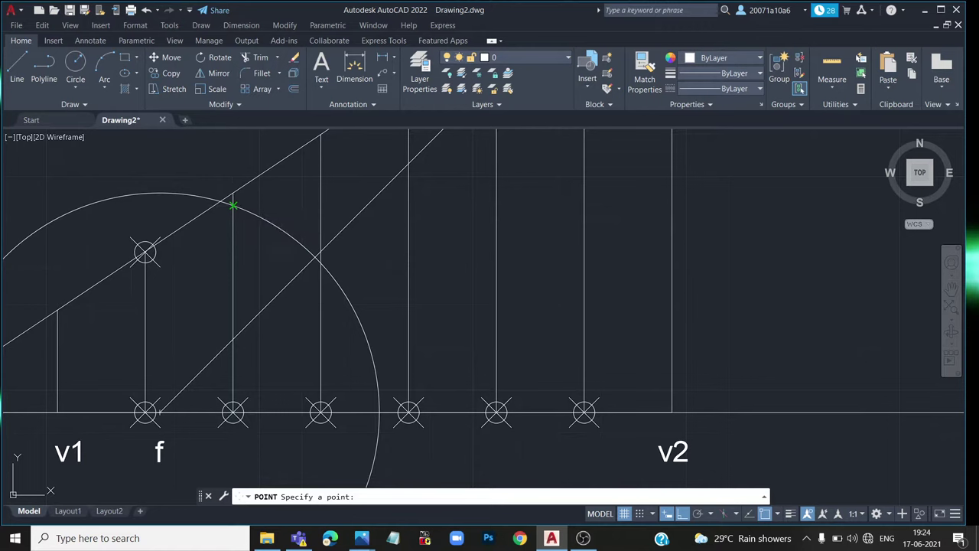
pyautogui.press('Escape')
# Recentre the circle on the third division point and stretch its radius to the top of that point's vertical line
pyautogui.scroll(-2, 150, 307)
pyautogui.click(229, 260)
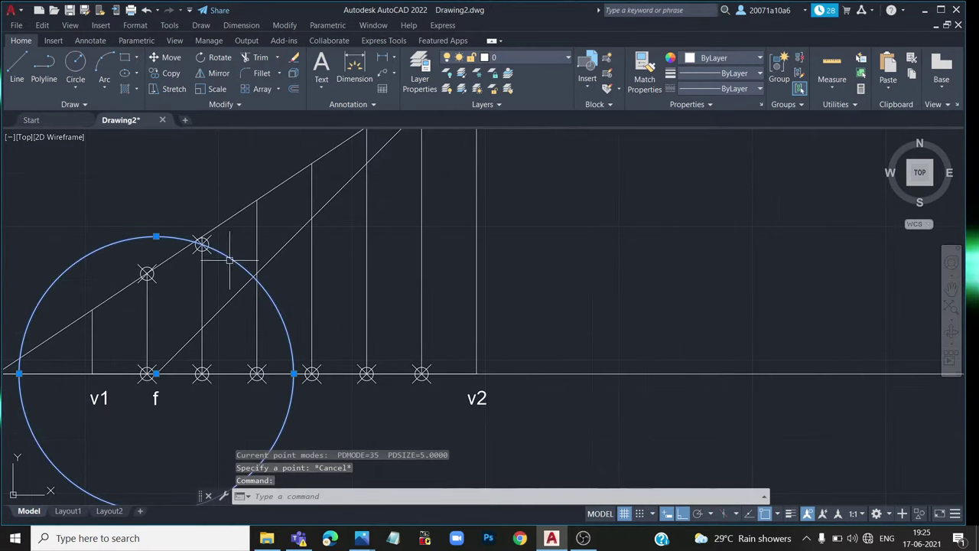
pyautogui.click(157, 373)
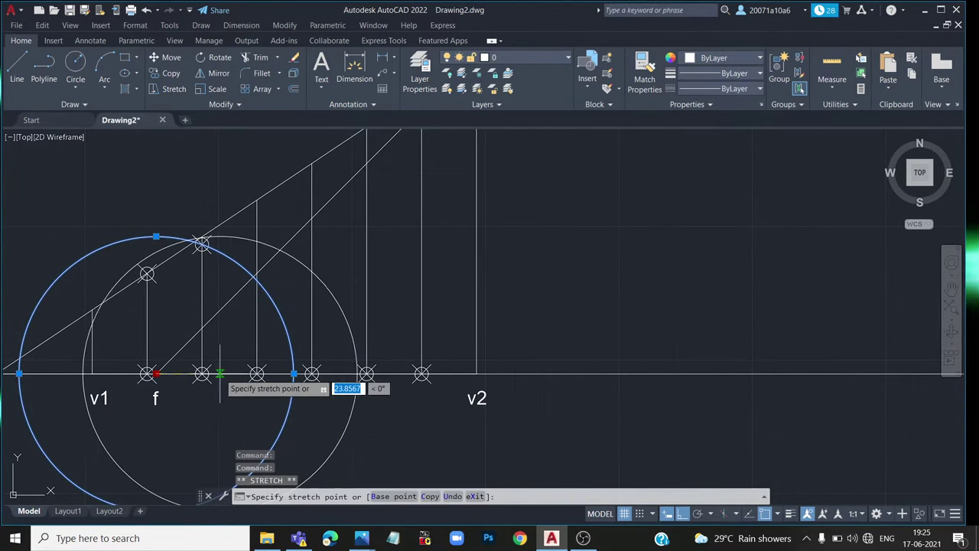
pyautogui.click(257, 374)
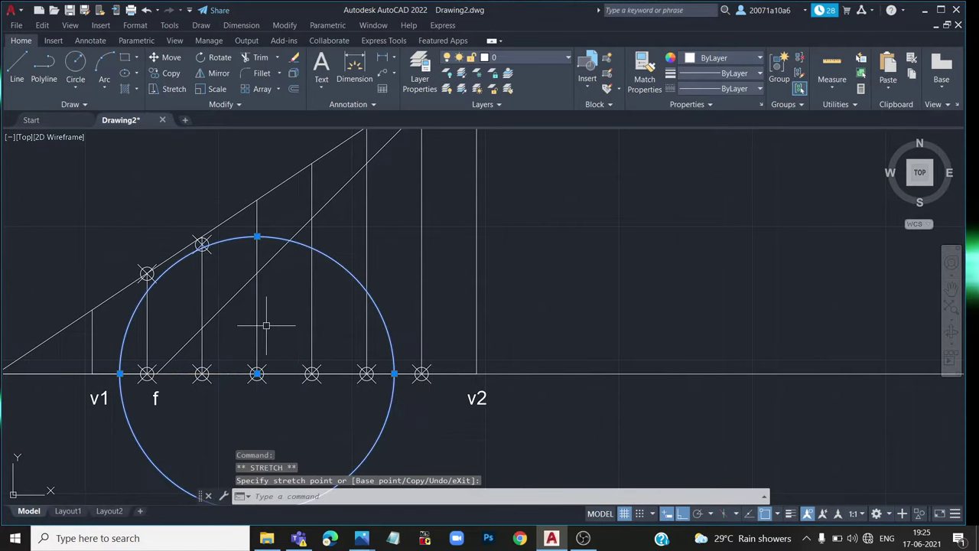
pyautogui.click(258, 231)
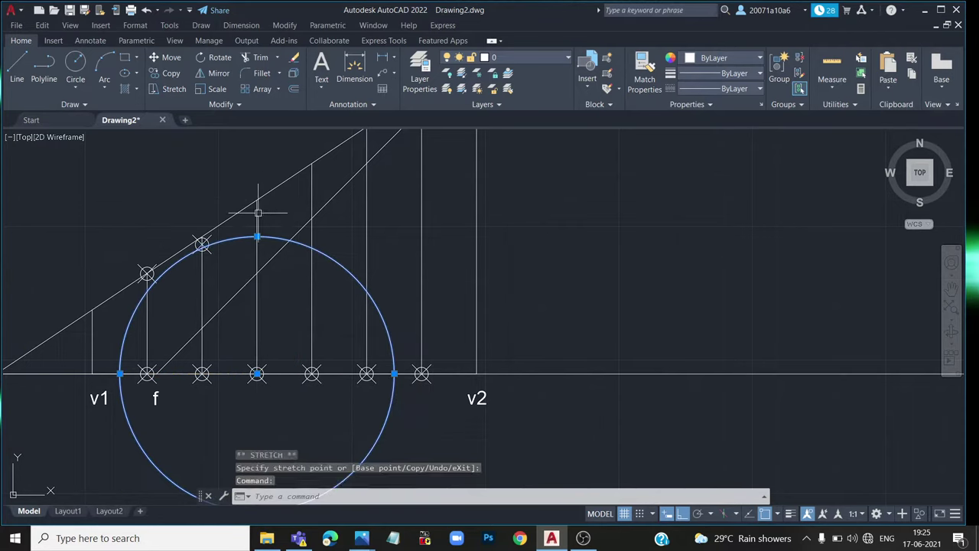
pyautogui.click(257, 236)
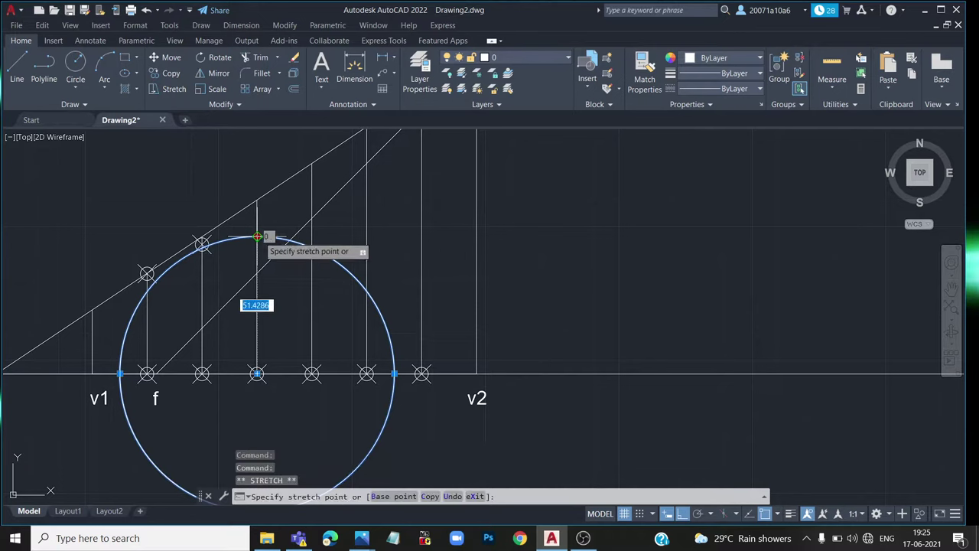
pyautogui.click(257, 200)
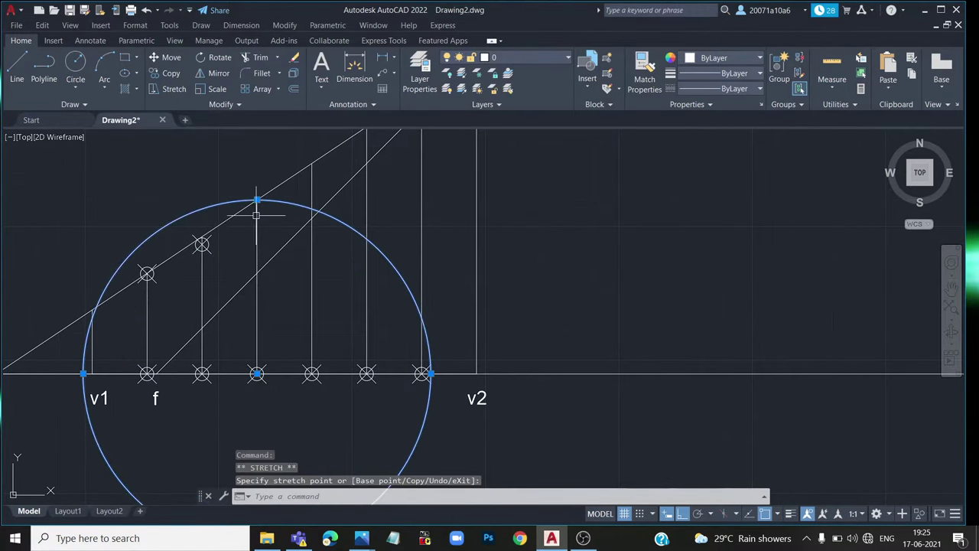
pyautogui.scroll(2, 244, 214)
pyautogui.scroll(-2, 264, 318)
# Move the circle's centre from the third division point to the focus at f
pyautogui.click(258, 373)
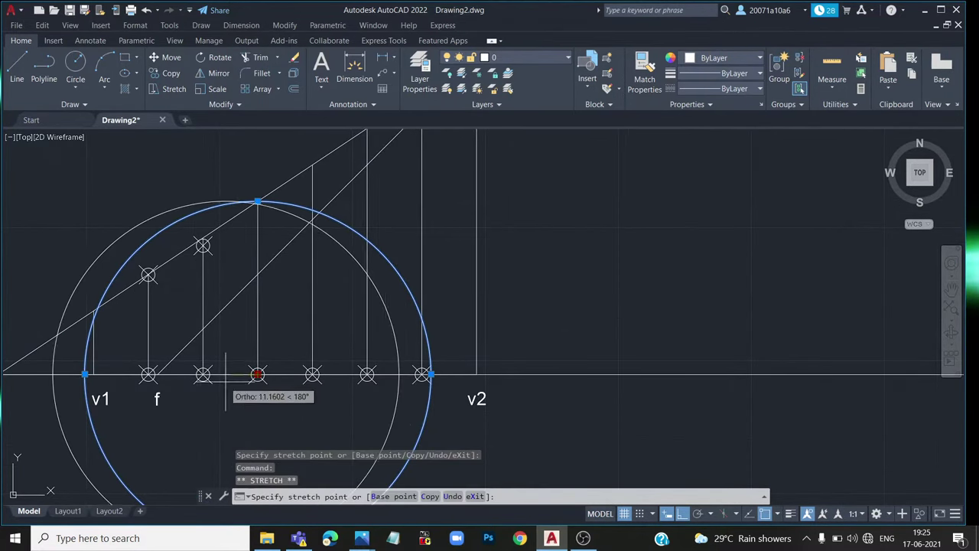
pyautogui.scroll(2, 182, 365)
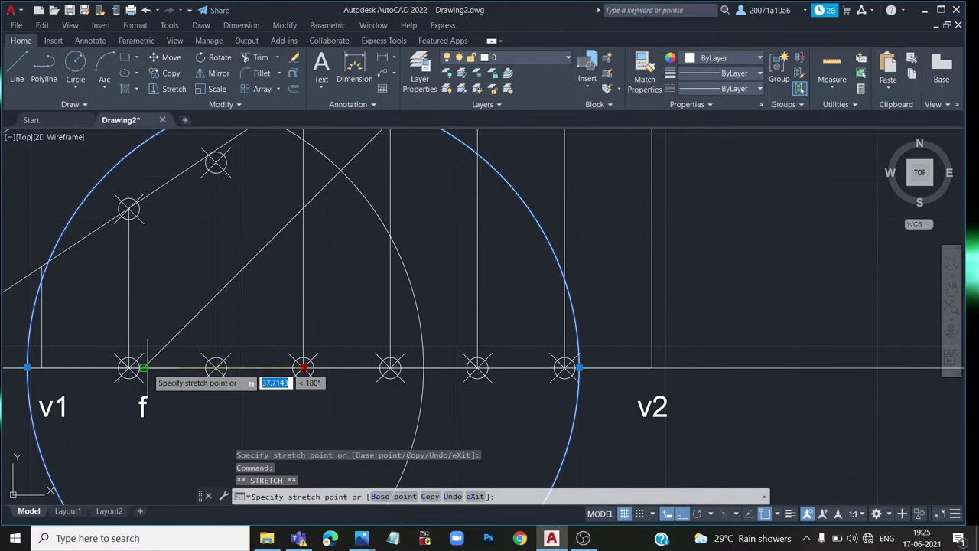
pyautogui.scroll(2, 144, 368)
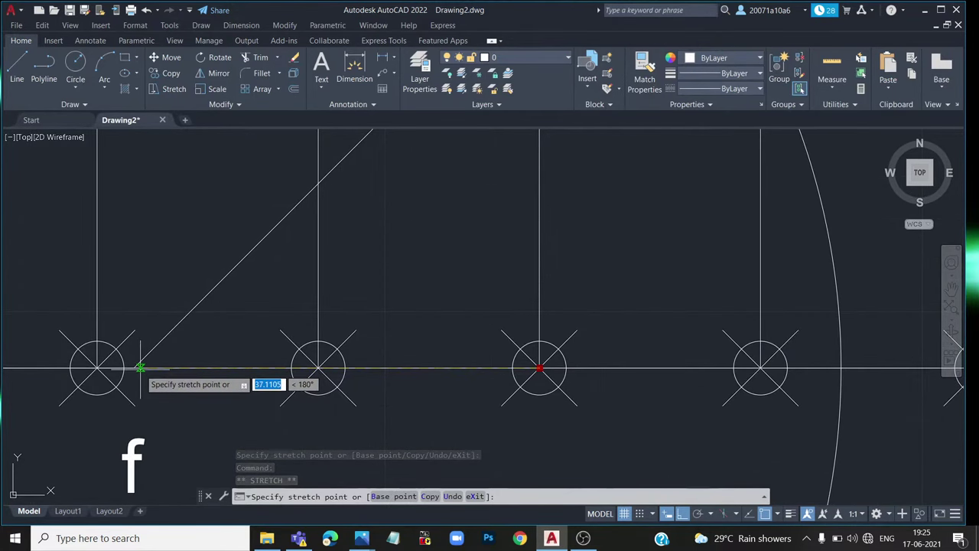
pyautogui.click(142, 367)
# Place a point where the circle crosses the third division point's vertical line, and erase the circle
pyautogui.scroll(-1, 139, 368)
pyautogui.scroll(-1, 138, 368)
pyautogui.moveTo(186, 323); pyautogui.dragTo(149, 420, button='middle')
pyautogui.click(84, 104)
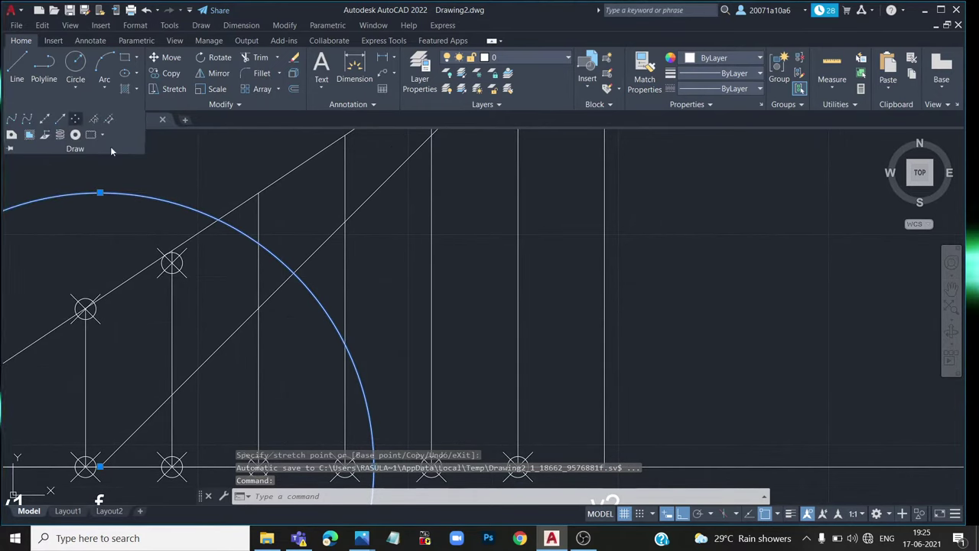
pyautogui.click(111, 143)
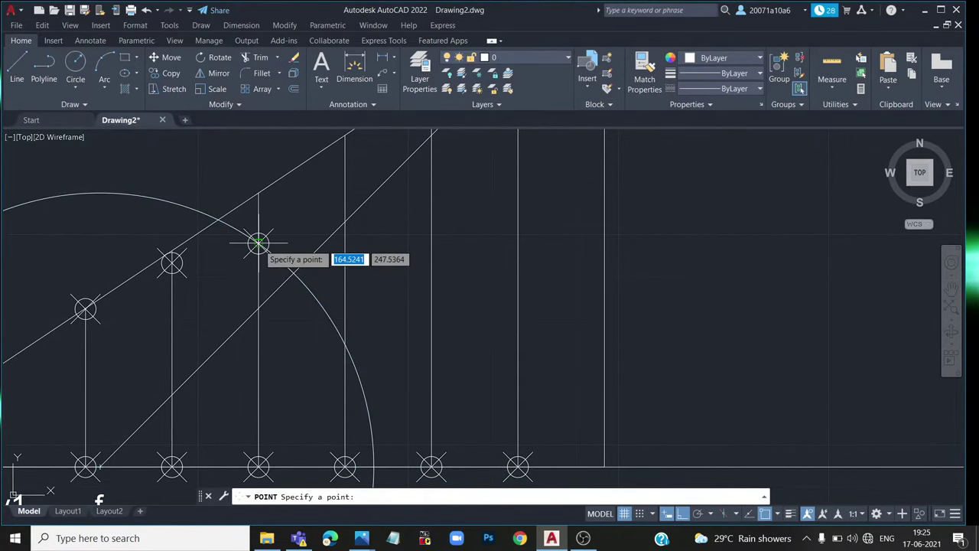
pyautogui.scroll(-5, 259, 243)
pyautogui.scroll(4, 252, 261)
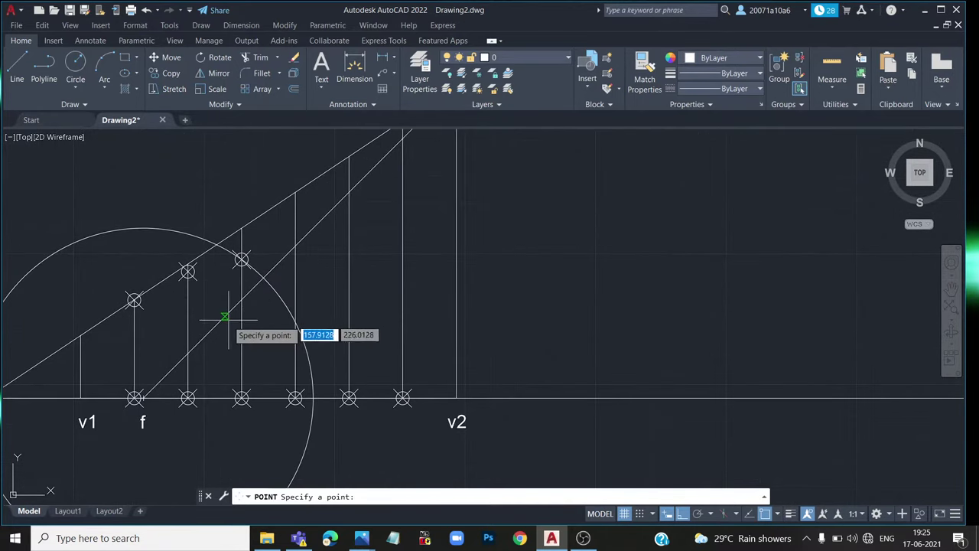
pyautogui.moveTo(228, 318); pyautogui.dragTo(200, 336, button='middle')
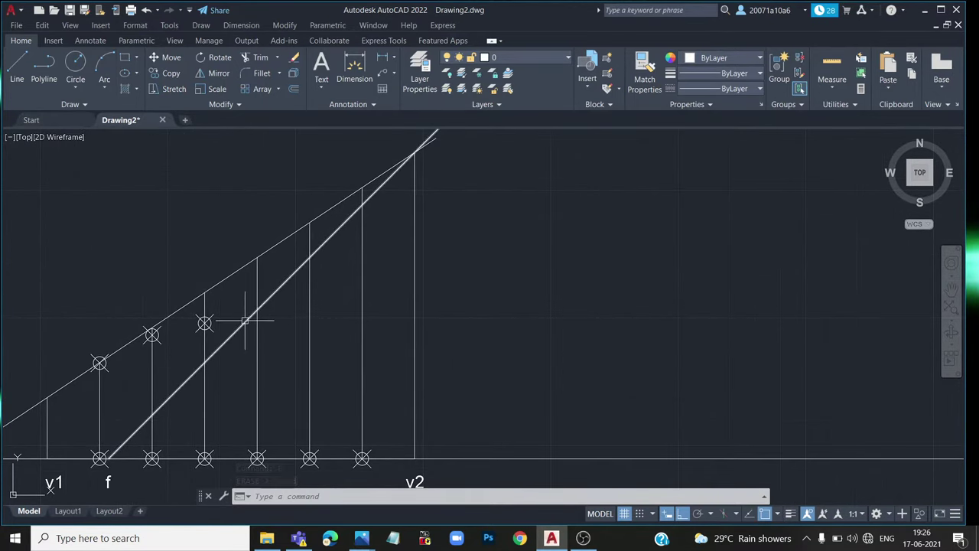
# Draw a circle centred on the fourth division point, with its radius reaching the top of that point's vertical line
pyautogui.click(84, 67)
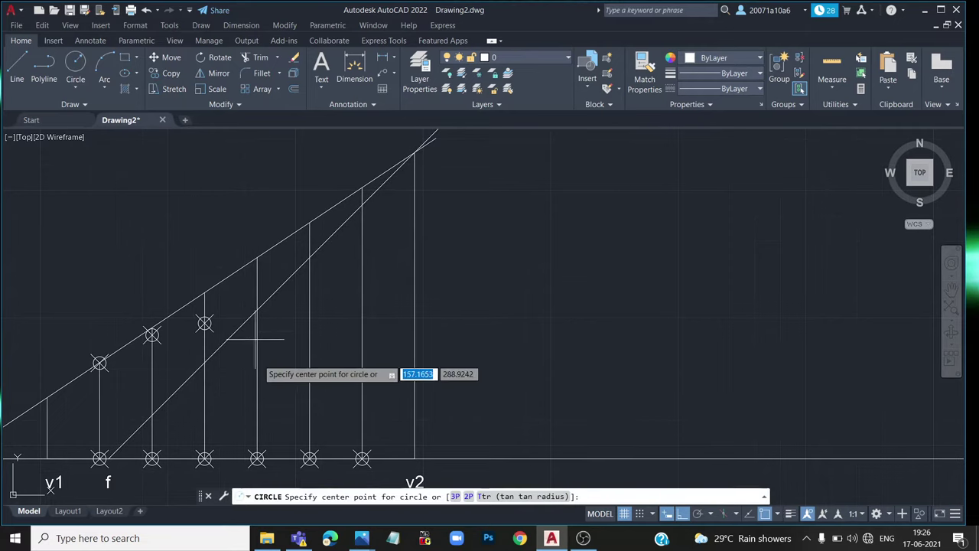
pyautogui.click(257, 459)
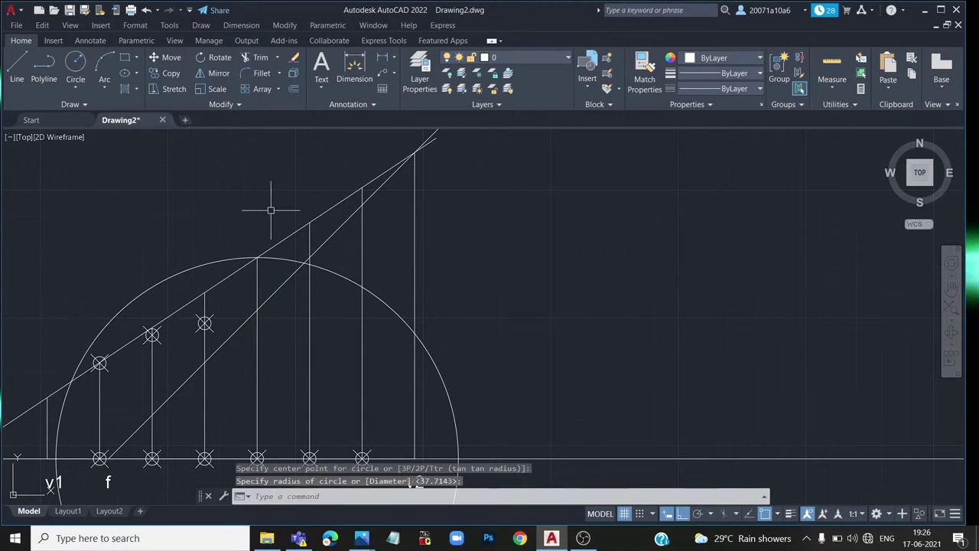
# Move the circle's centre from the fourth division point to the focus at f
pyautogui.moveTo(303, 355); pyautogui.dragTo(327, 301, button='middle')
pyautogui.click(361, 222)
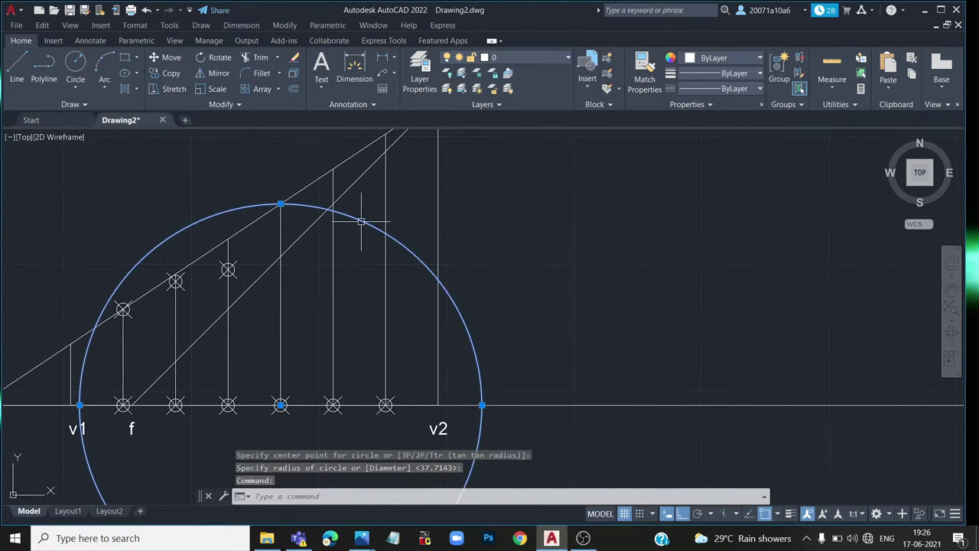
pyautogui.click(280, 405)
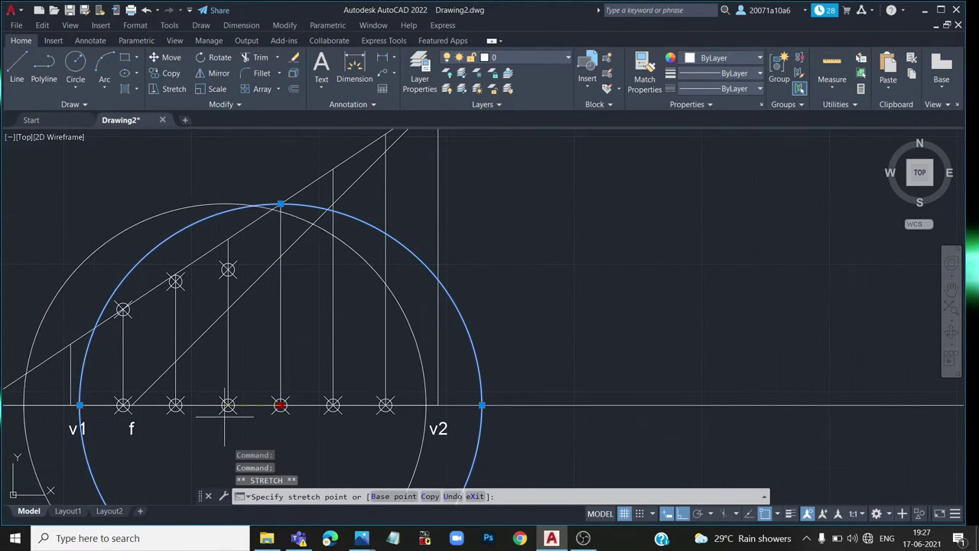
pyautogui.scroll(4, 140, 403)
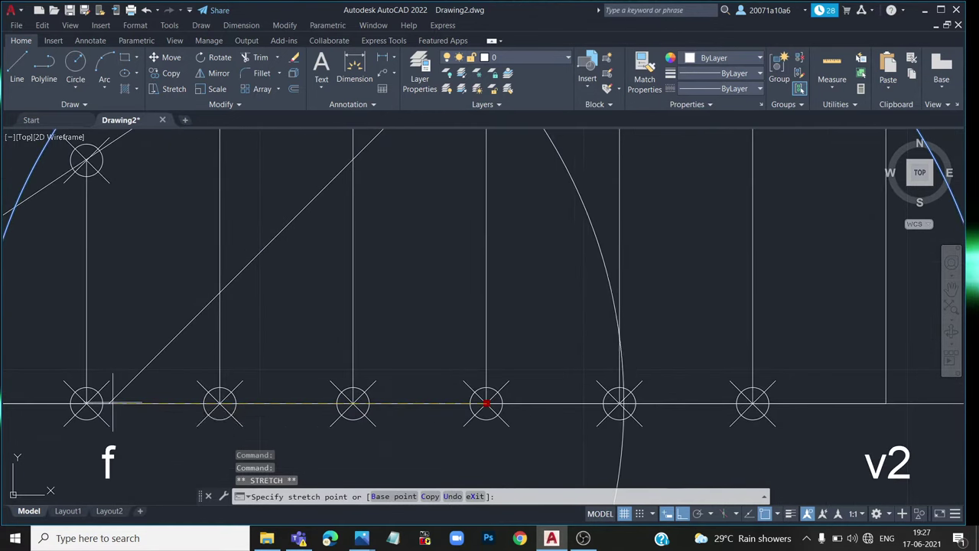
pyautogui.click(107, 403)
# Place a point where the circle centred at f crosses the fourth division point's vertical line
pyautogui.scroll(-2, 136, 391)
pyautogui.moveTo(220, 303); pyautogui.dragTo(177, 367, button='middle')
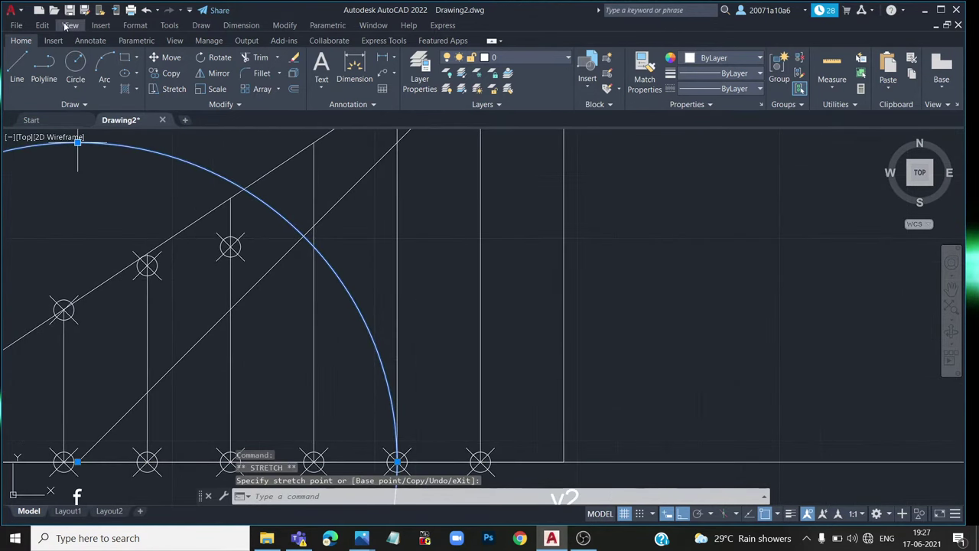
pyautogui.click(74, 104)
pyautogui.click(74, 120)
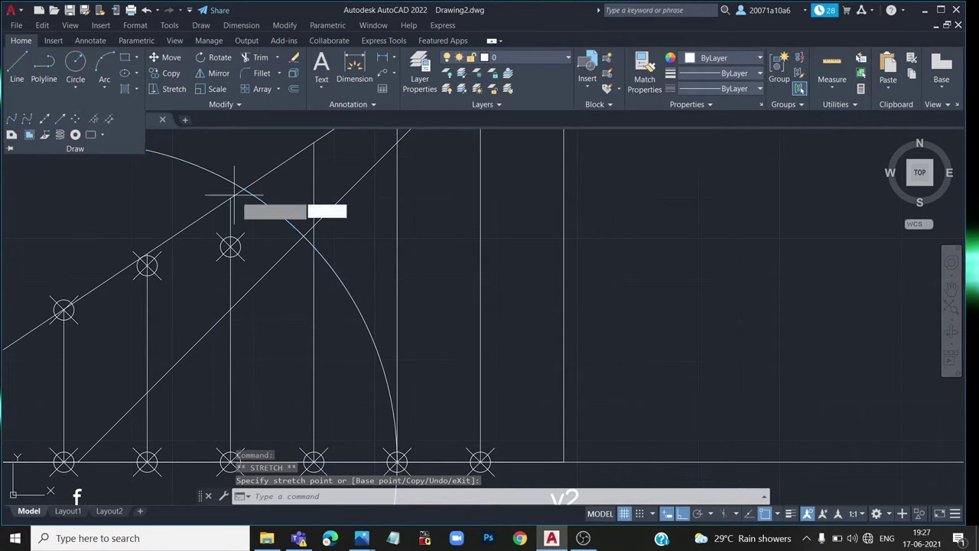
pyautogui.click(315, 248)
pyautogui.scroll(-2, 291, 337)
pyautogui.press('Escape')
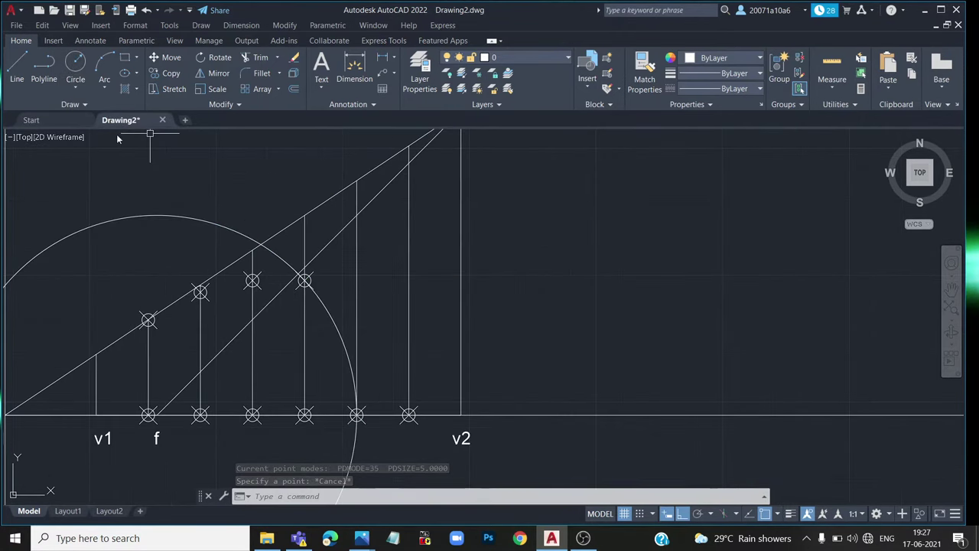
# Recentre the circle on the fifth division point and stretch its radius to the top of that point's vertical line
pyautogui.click(259, 249)
pyautogui.scroll(2, 260, 253)
pyautogui.click(247, 335)
pyautogui.moveTo(379, 352); pyautogui.dragTo(247, 394, button='middle')
pyautogui.scroll(-2, 247, 395)
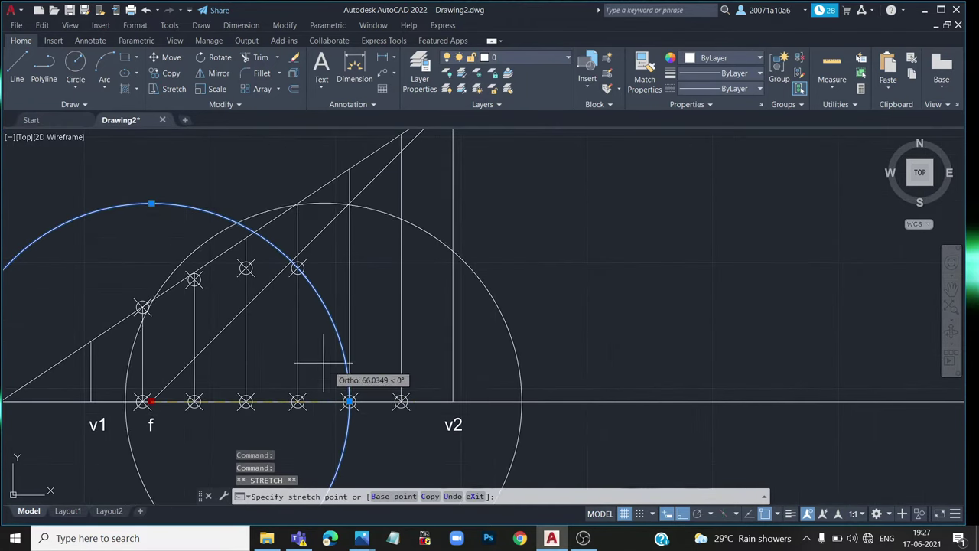
pyautogui.click(349, 401)
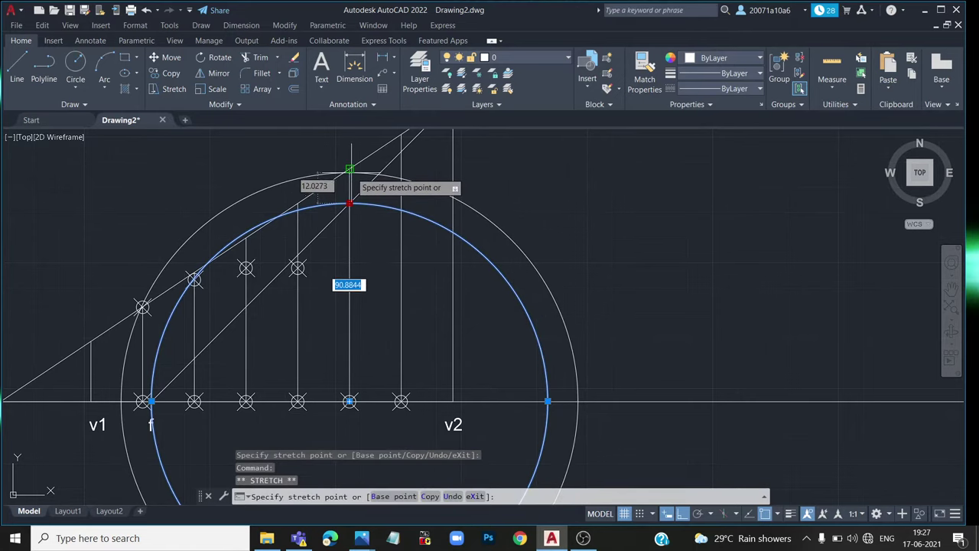
pyautogui.click(351, 168)
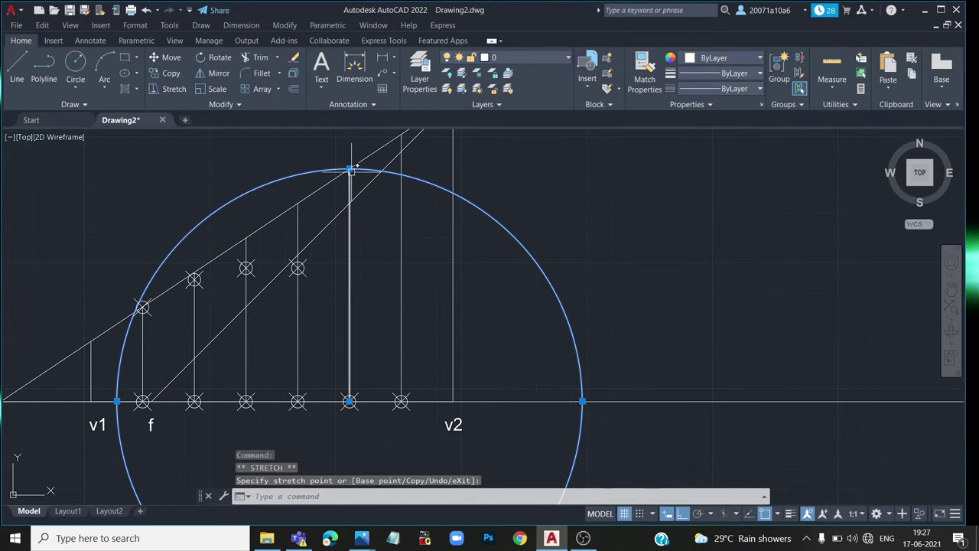
# Move the circle's centre from the fifth division point to the focus at f
pyautogui.click(350, 401)
pyautogui.scroll(3, 180, 414)
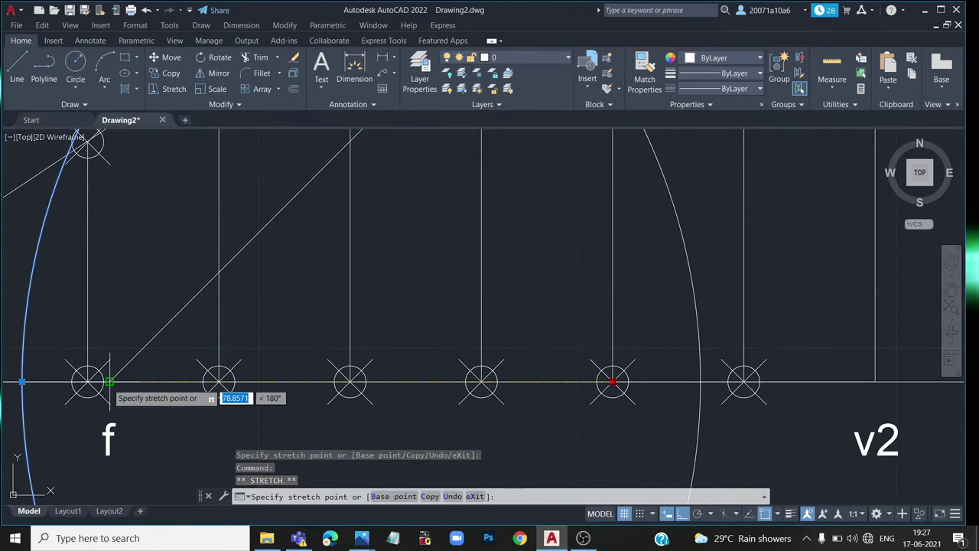
pyautogui.click(125, 380)
# Place a point where the circle centred at f crosses the fifth division point's vertical line
pyautogui.scroll(-2, 124, 369)
pyautogui.moveTo(123, 365); pyautogui.dragTo(69, 430, button='middle')
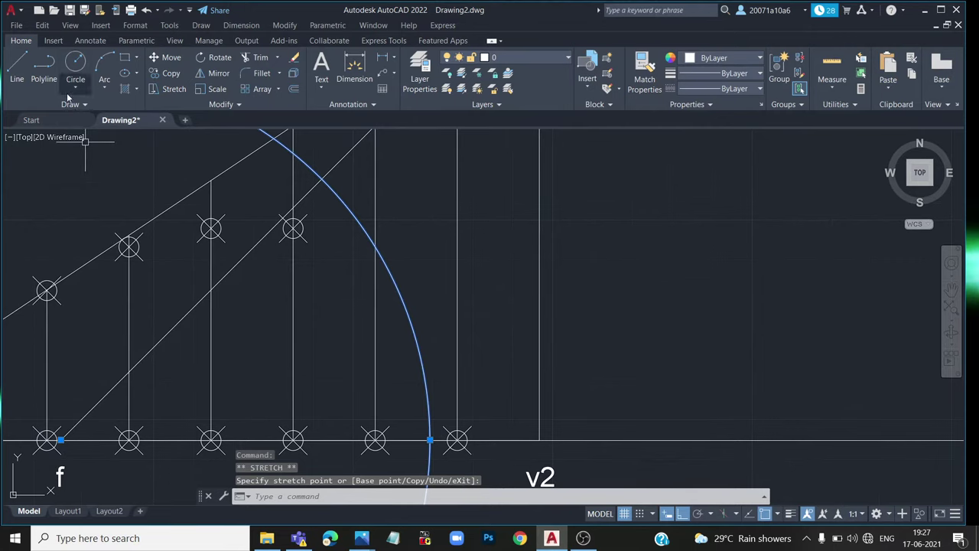
pyautogui.click(70, 103)
pyautogui.click(75, 119)
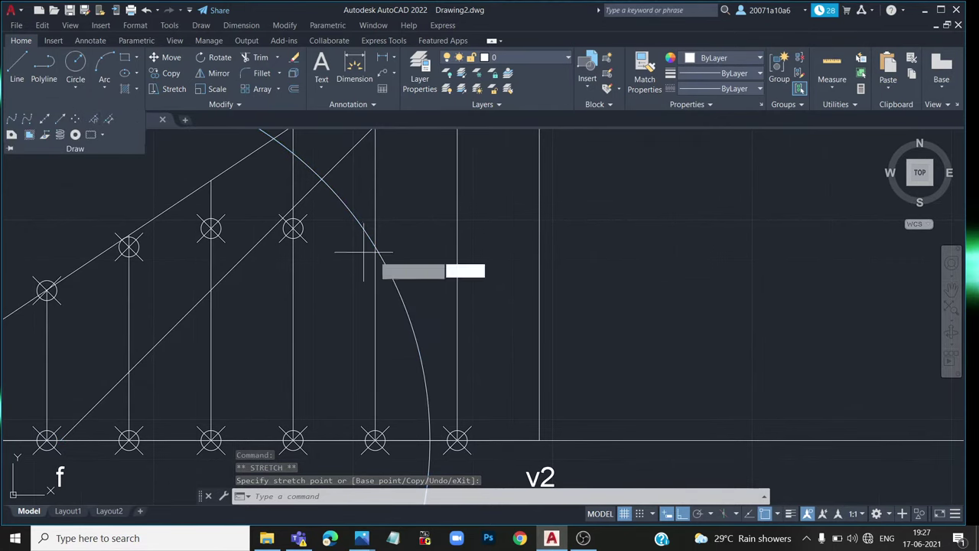
pyautogui.click(375, 246)
pyautogui.scroll(-2, 375, 246)
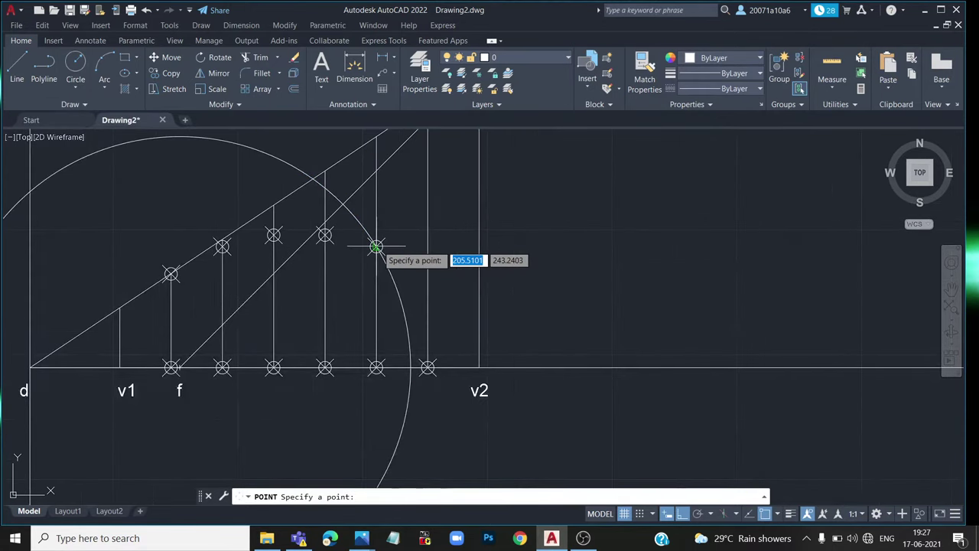
pyautogui.press('Escape')
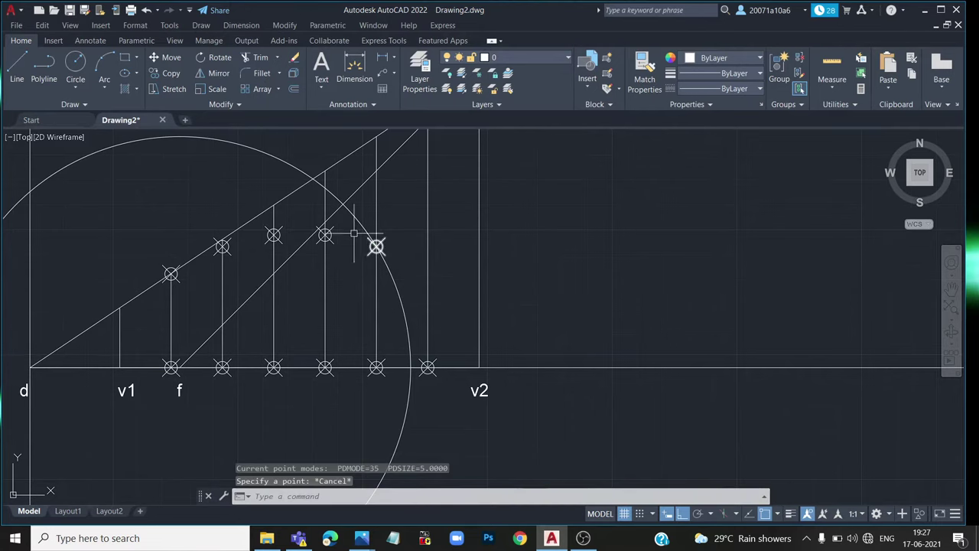
# Recentre the circle on the sixth division point and stretch its radius to the top of that point's vertical line
pyautogui.click(303, 179)
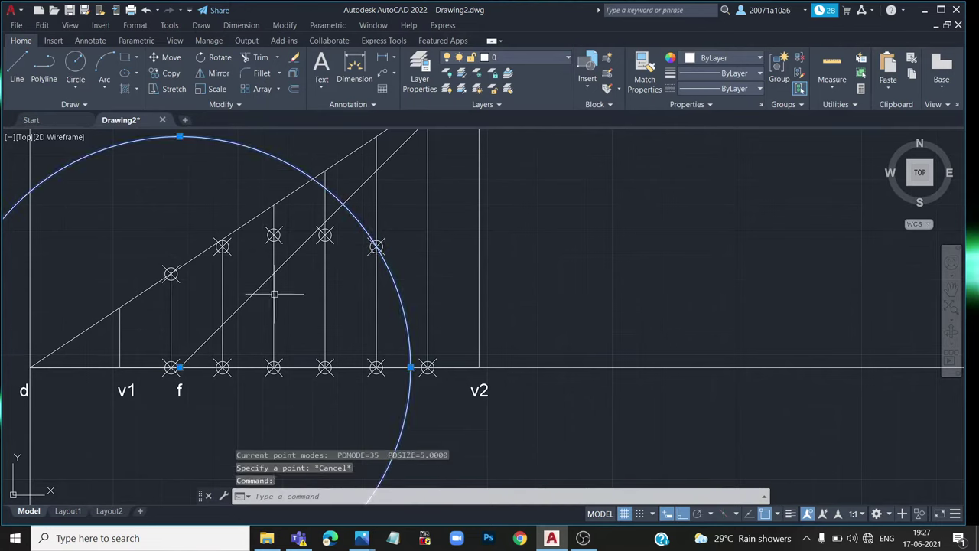
pyautogui.click(179, 367)
pyautogui.scroll(2, 367, 360)
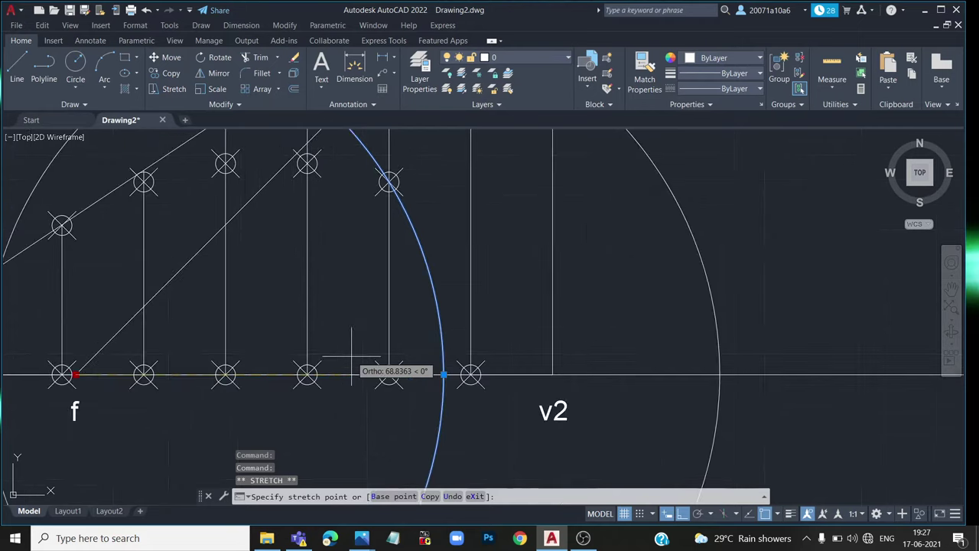
pyautogui.click(470, 374)
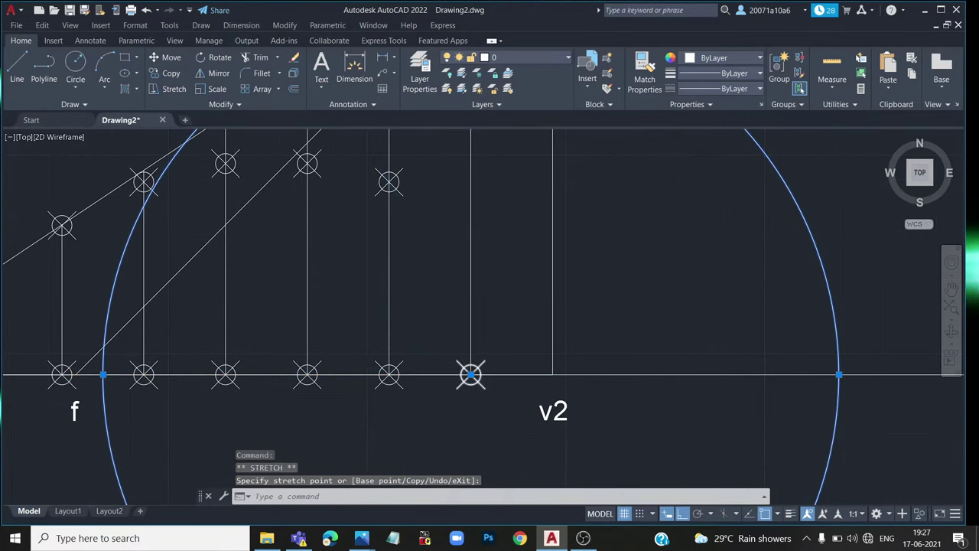
pyautogui.scroll(-2, 470, 374)
pyautogui.moveTo(466, 166); pyautogui.dragTo(429, 207, button='middle')
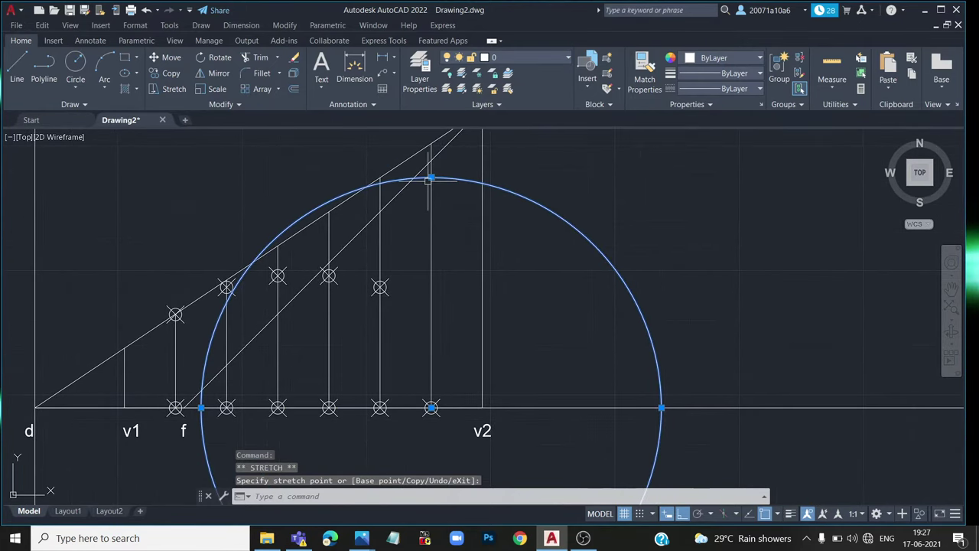
pyautogui.click(431, 177)
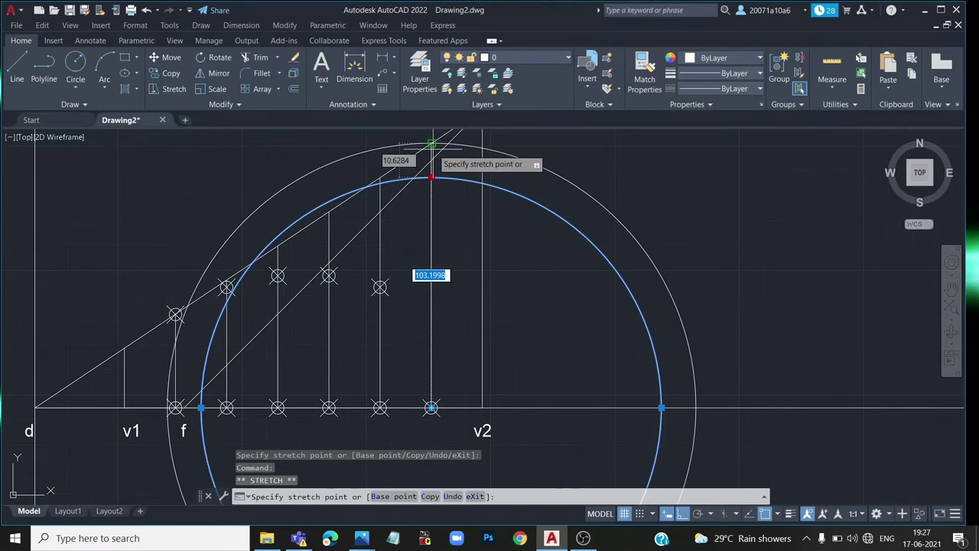
pyautogui.click(432, 143)
# Move the circle's centre from the sixth division point to the focus at f
pyautogui.moveTo(446, 271); pyautogui.dragTo(409, 253, button='middle')
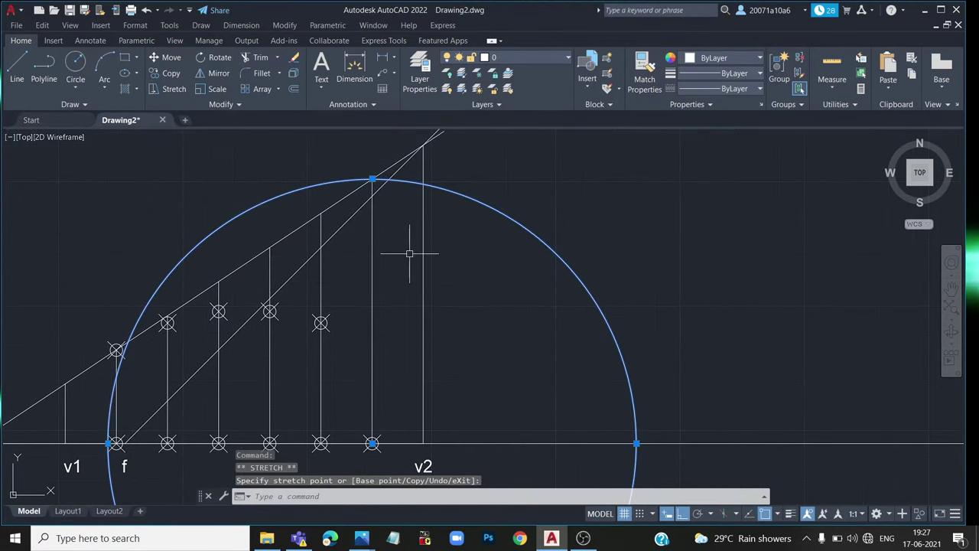
pyautogui.moveTo(394, 344); pyautogui.dragTo(478, 263, button='middle')
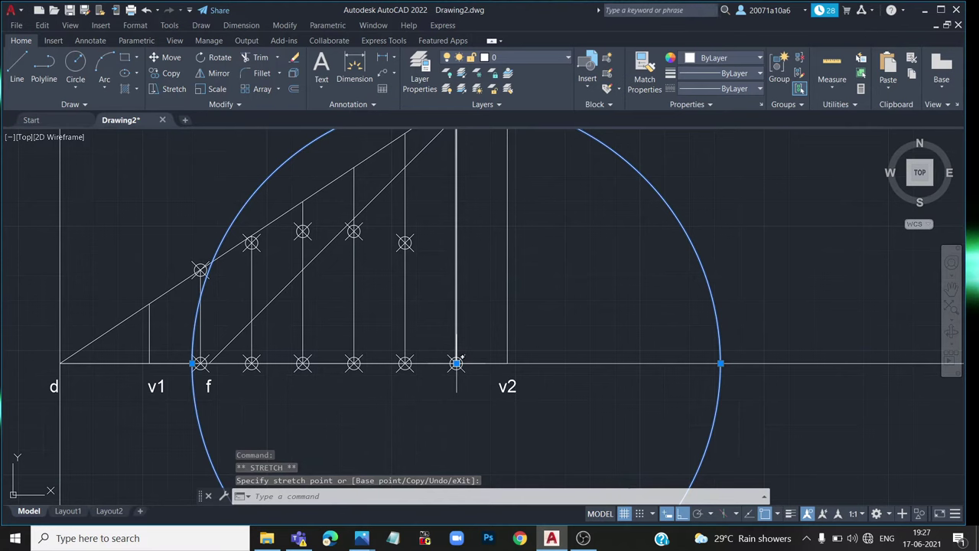
pyautogui.click(457, 363)
pyautogui.scroll(5, 222, 361)
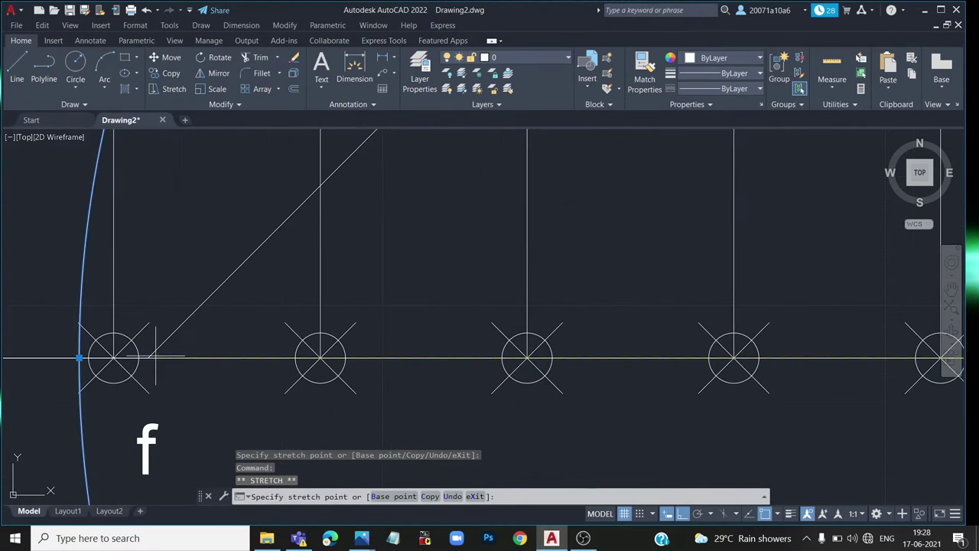
pyautogui.click(155, 356)
# Place a point where the circle crosses the sixth division point's vertical line, and erase the circle
pyautogui.scroll(-5, 155, 356)
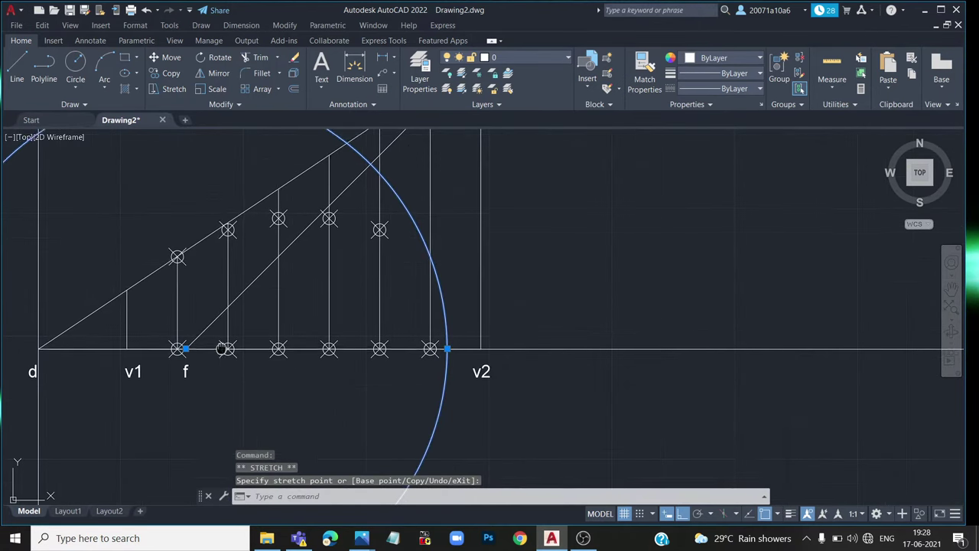
pyautogui.moveTo(222, 348); pyautogui.dragTo(222, 379, button='middle')
pyautogui.click(82, 104)
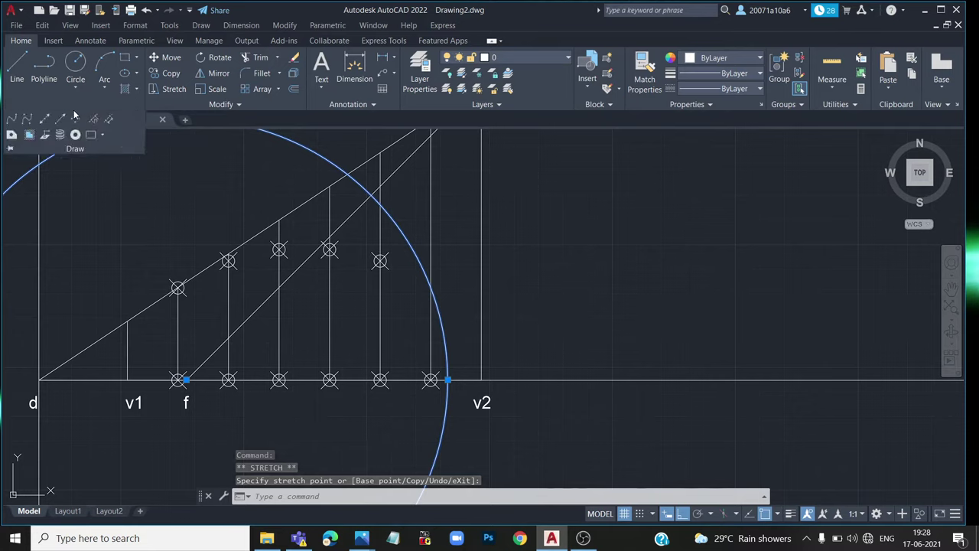
pyautogui.click(75, 119)
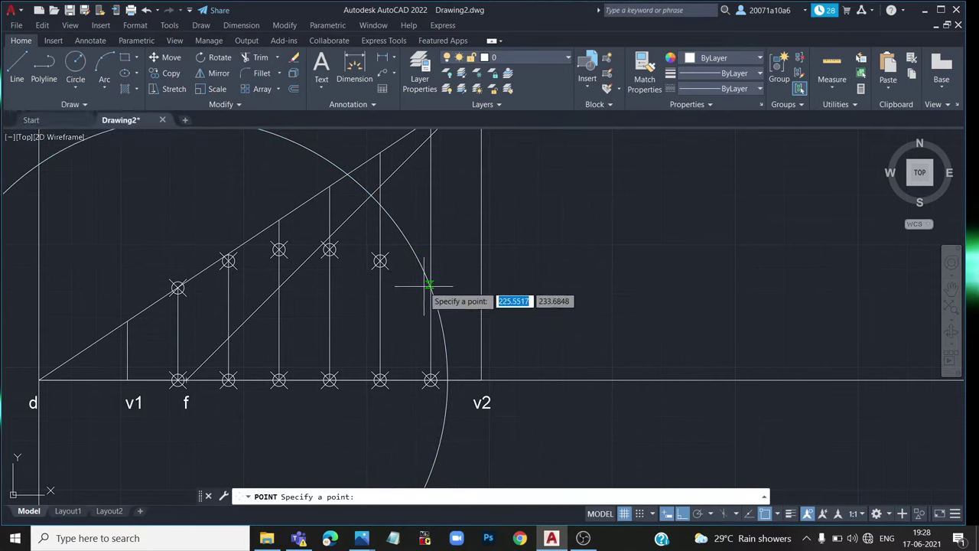
pyautogui.click(430, 288)
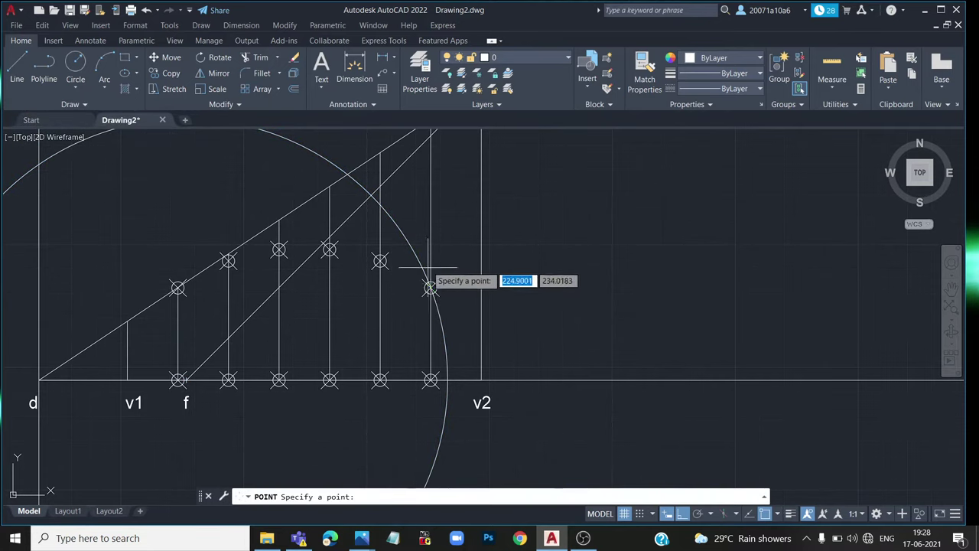
pyautogui.press('Escape')
pyautogui.click(414, 254)
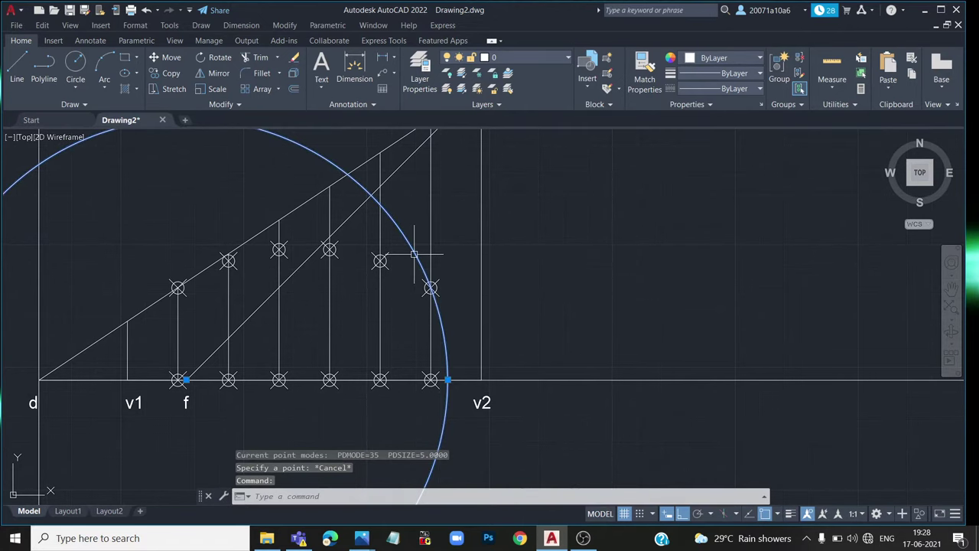
pyautogui.press('Return')
# Mirror the six curve points above the axis across the horizontal axis through v1 and v2
pyautogui.scroll(-2, 414, 254)
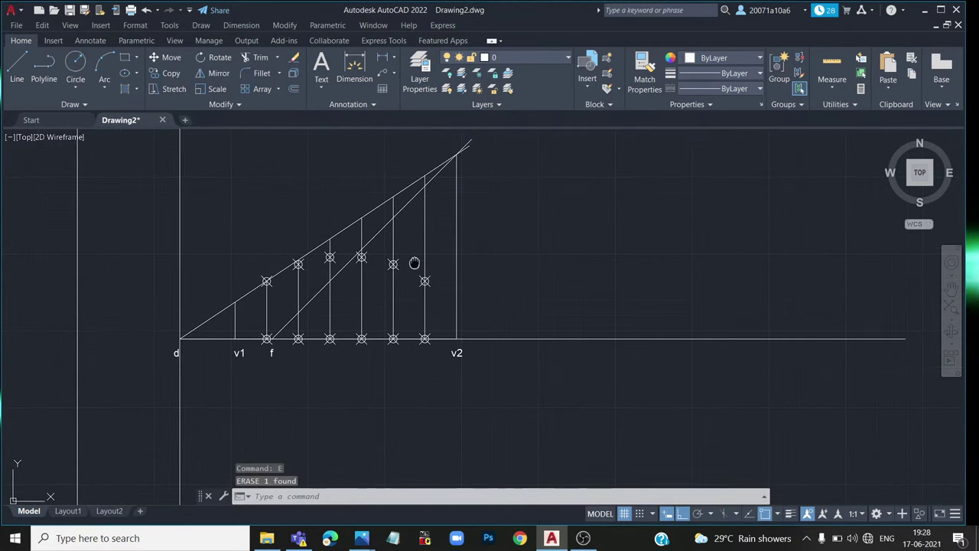
pyautogui.scroll(2, 416, 264)
pyautogui.click(177, 294)
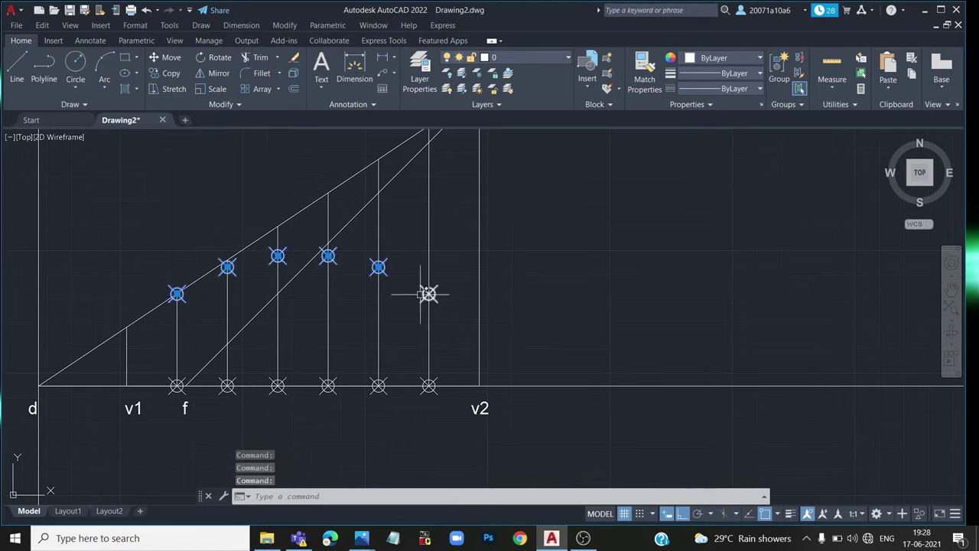
pyautogui.click(203, 72)
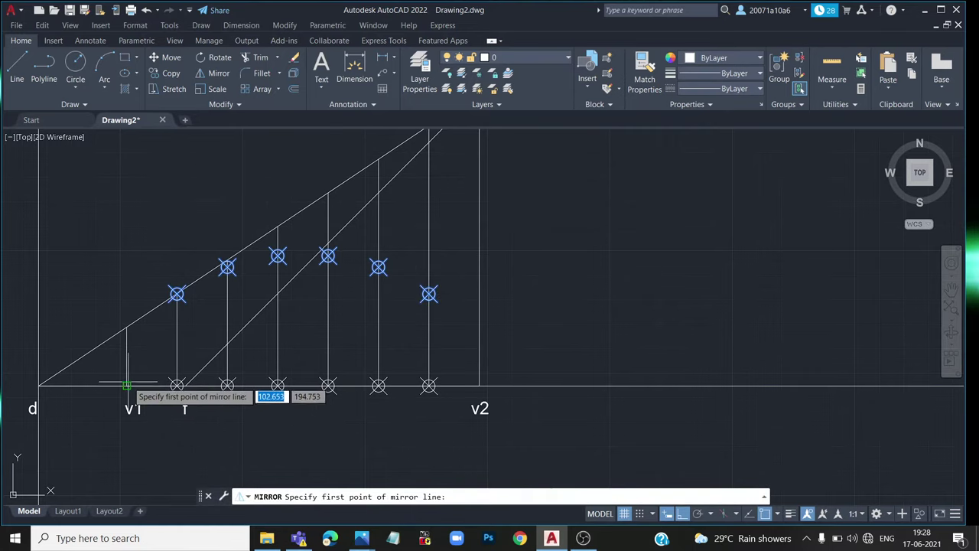